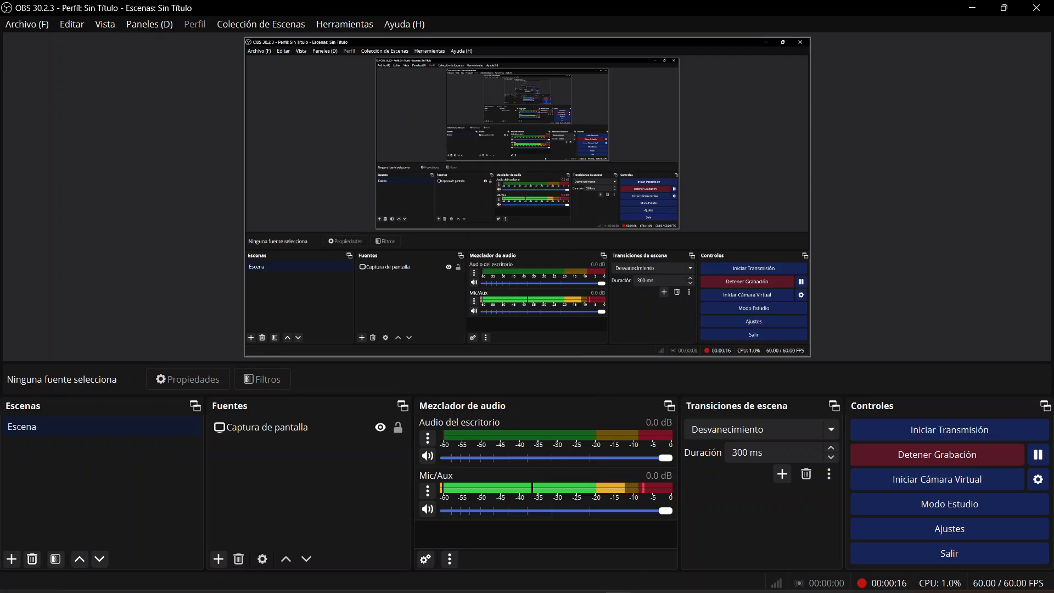
- Switch to the Actividad 3 schematic in Proteus and frame the circuit fed by VIN
click(587, 576)
scroll(609, 323, down, 3)
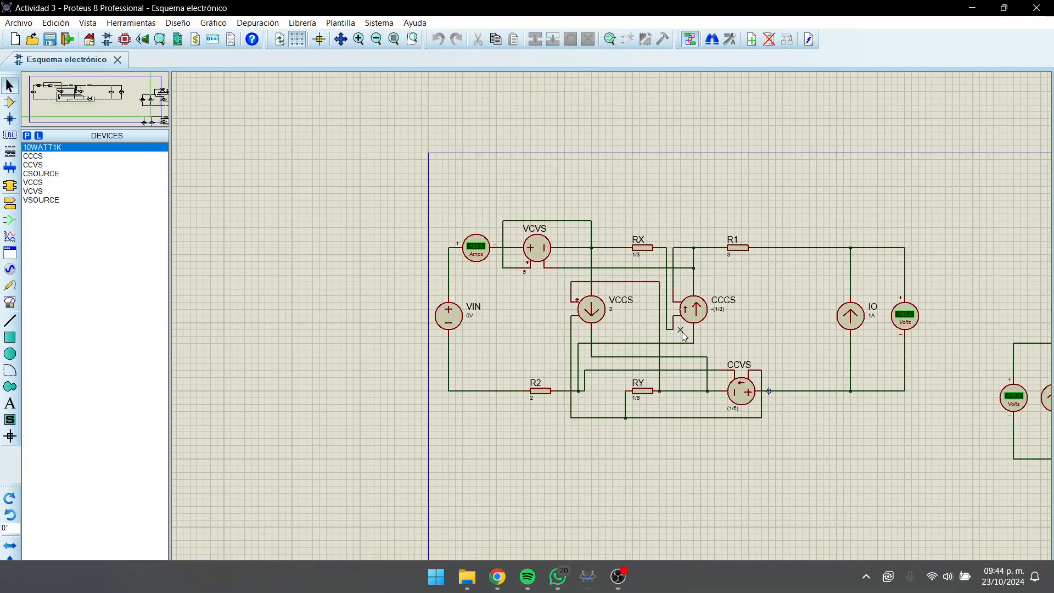
scroll(609, 326, up, 3)
scroll(610, 326, down, 1)
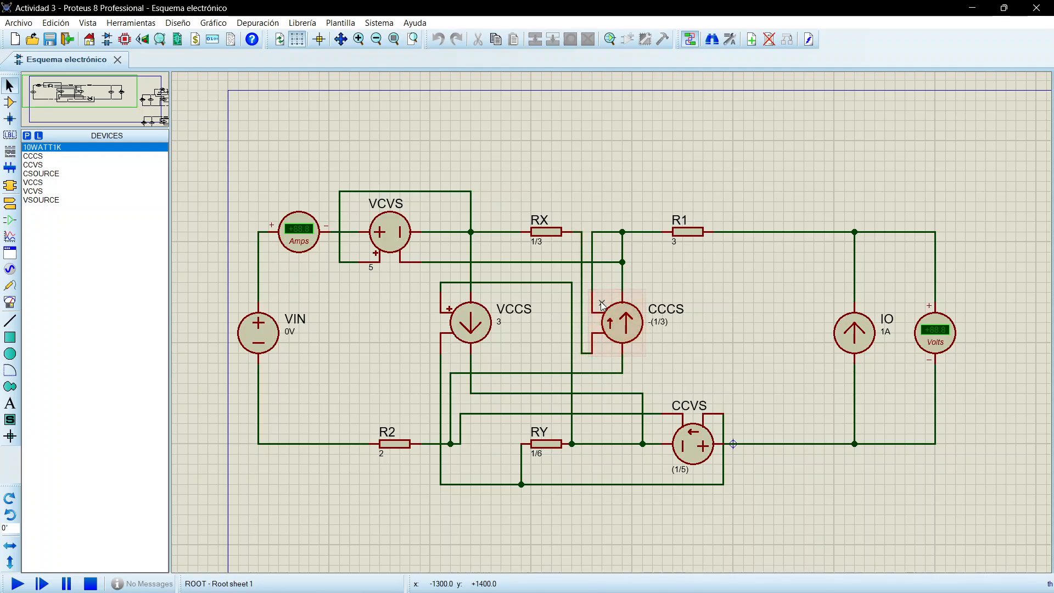
- Inspect the VCVS source beside the ammeter and check its voltage gain in the component properties
scroll(434, 266, up, 1)
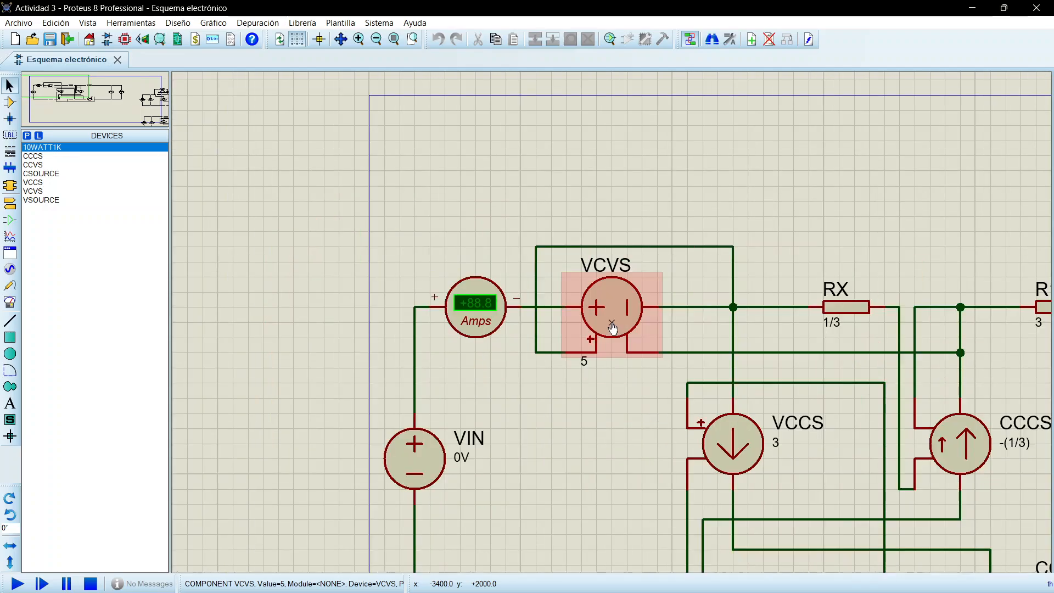
scroll(677, 360, down, 1)
scroll(620, 332, up, 2)
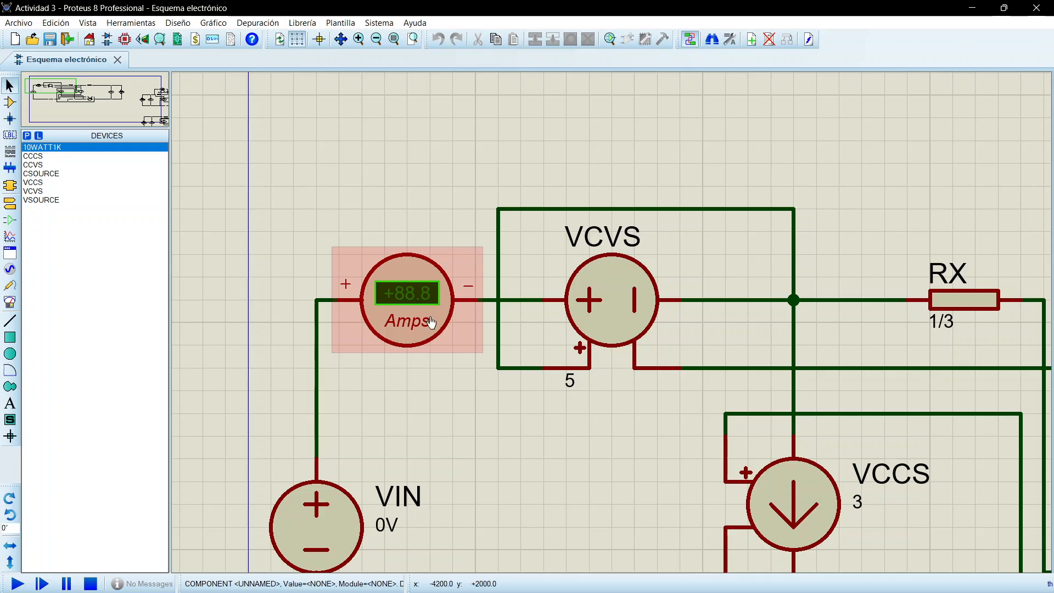
scroll(598, 383, down, 3)
scroll(612, 323, up, 1)
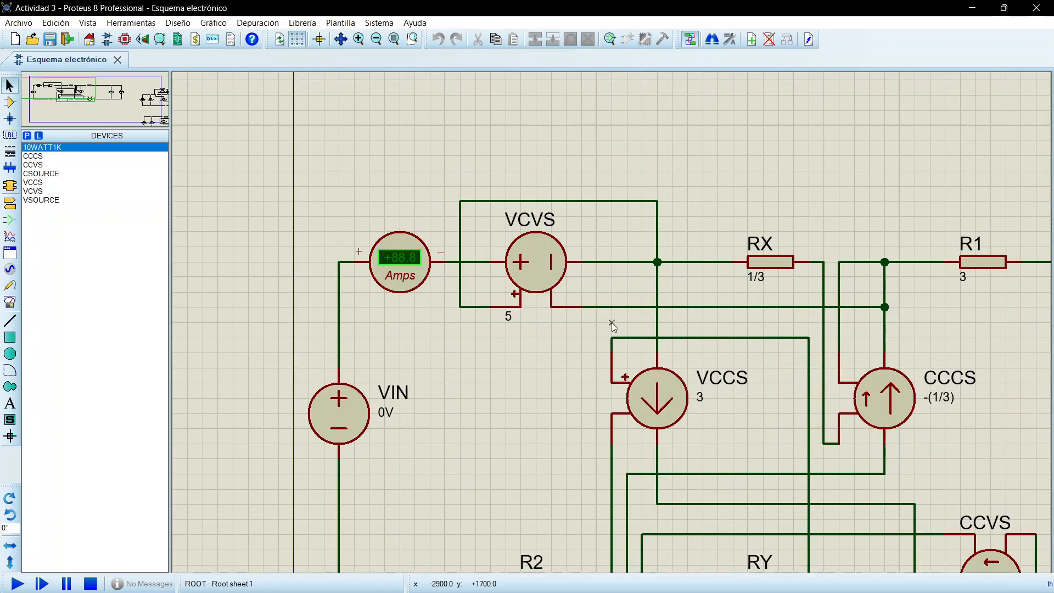
scroll(626, 325, down, 1)
scroll(625, 326, up, 1)
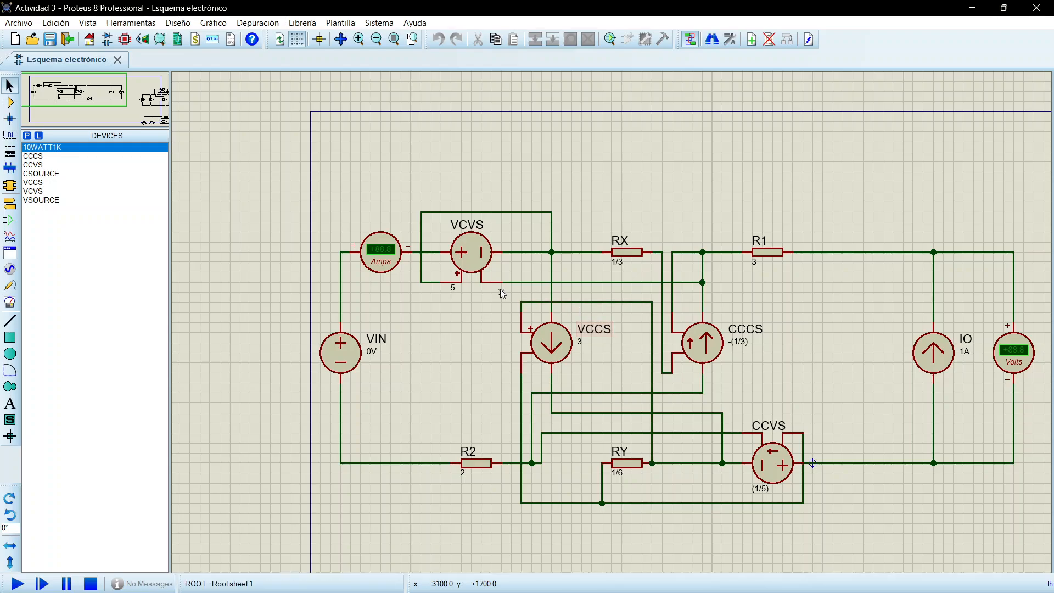
scroll(500, 291, up, 1)
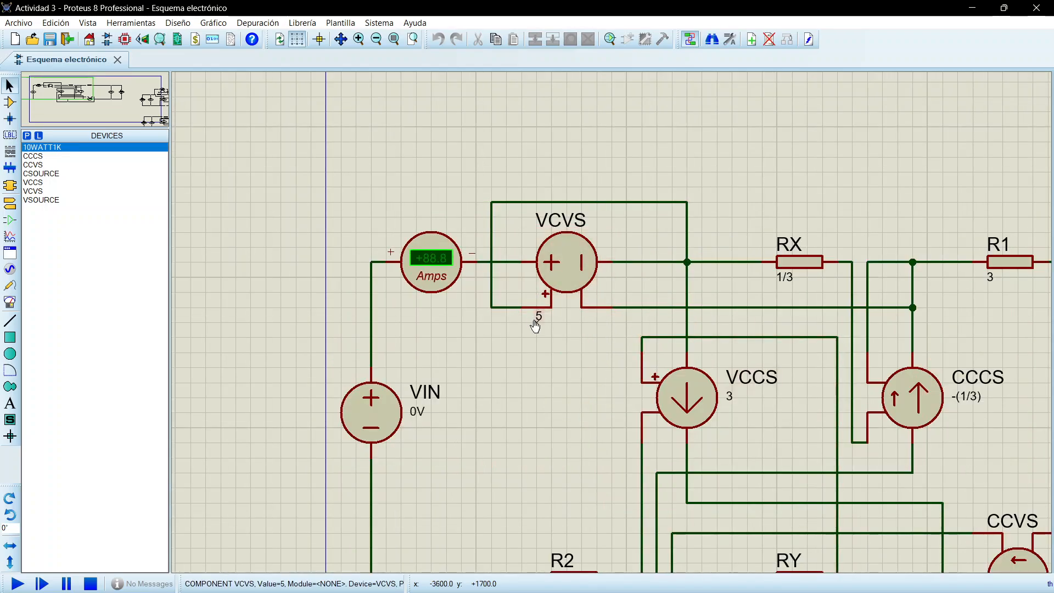
double_click(562, 275)
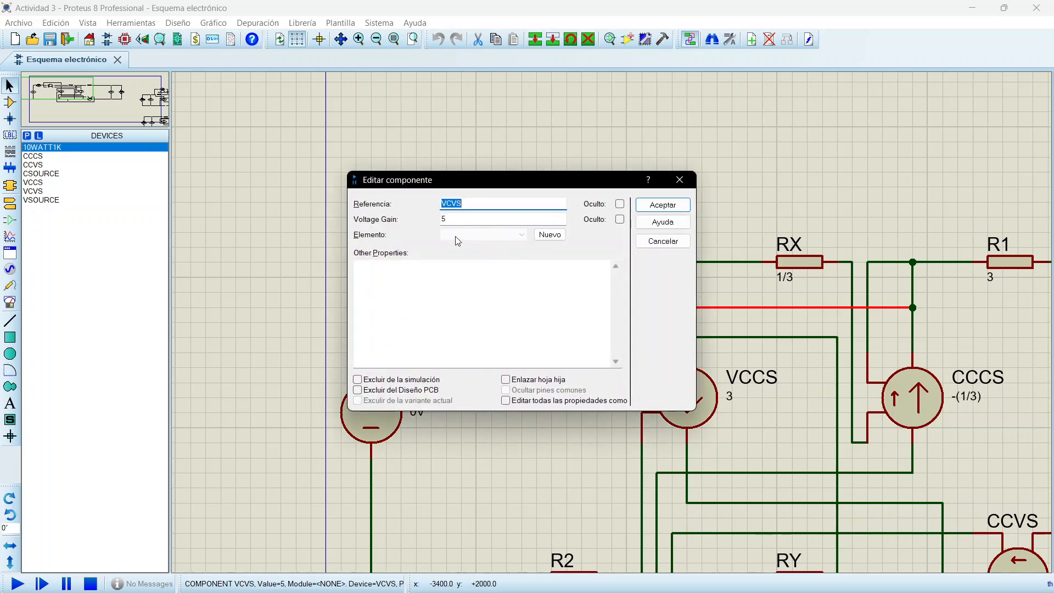
click(459, 218)
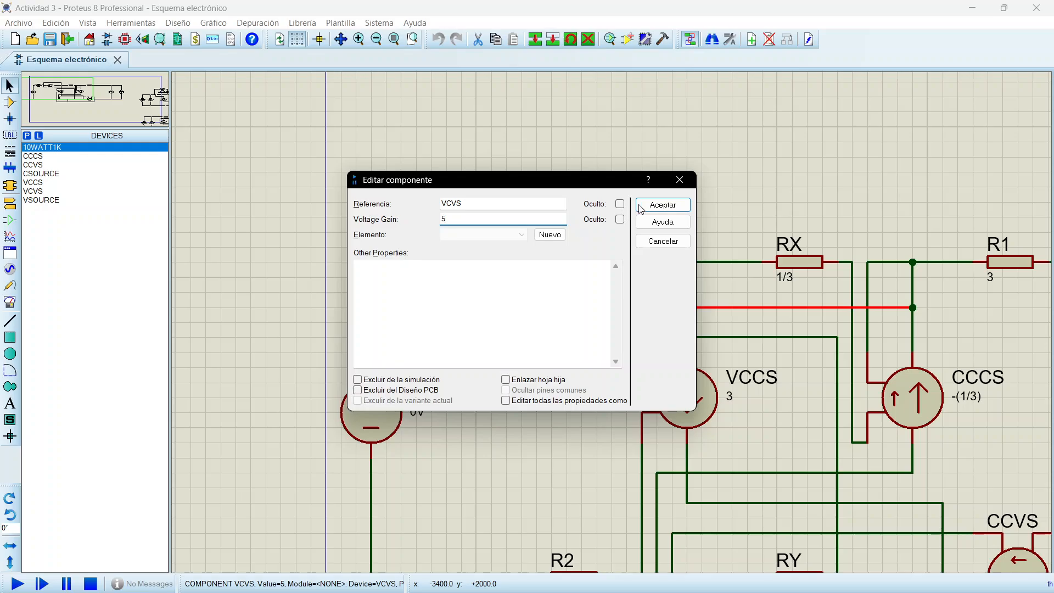
click(679, 180)
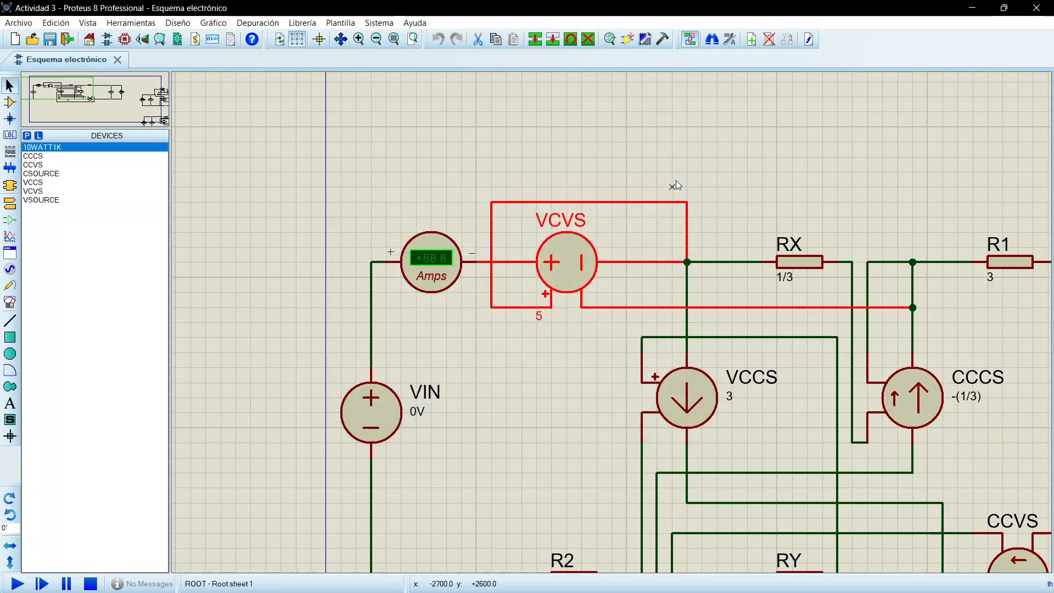
- Trace the VCVS control wires to the nodes above the VCCS and CCCS sources
click(585, 348)
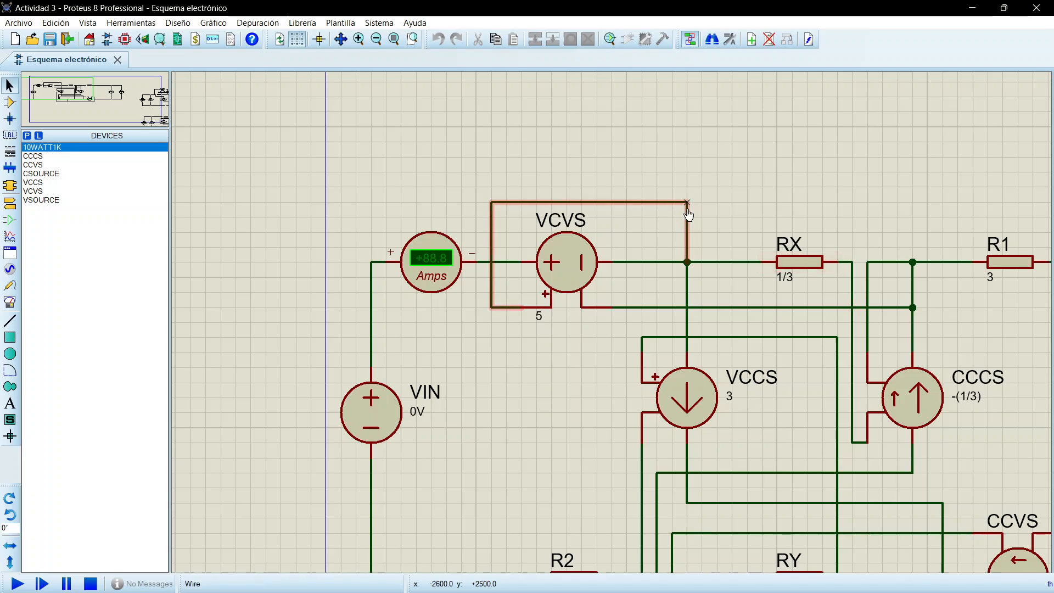
scroll(770, 353, down, 1)
scroll(770, 352, down, 1)
scroll(758, 383, up, 1)
scroll(598, 315, down, 1)
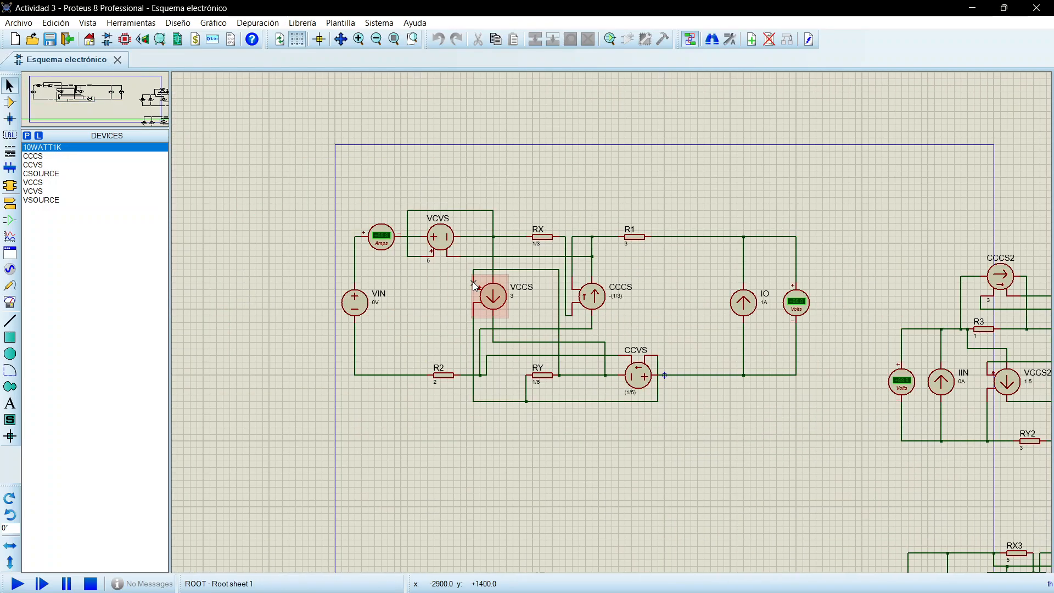
scroll(590, 311, up, 1)
scroll(588, 311, up, 1)
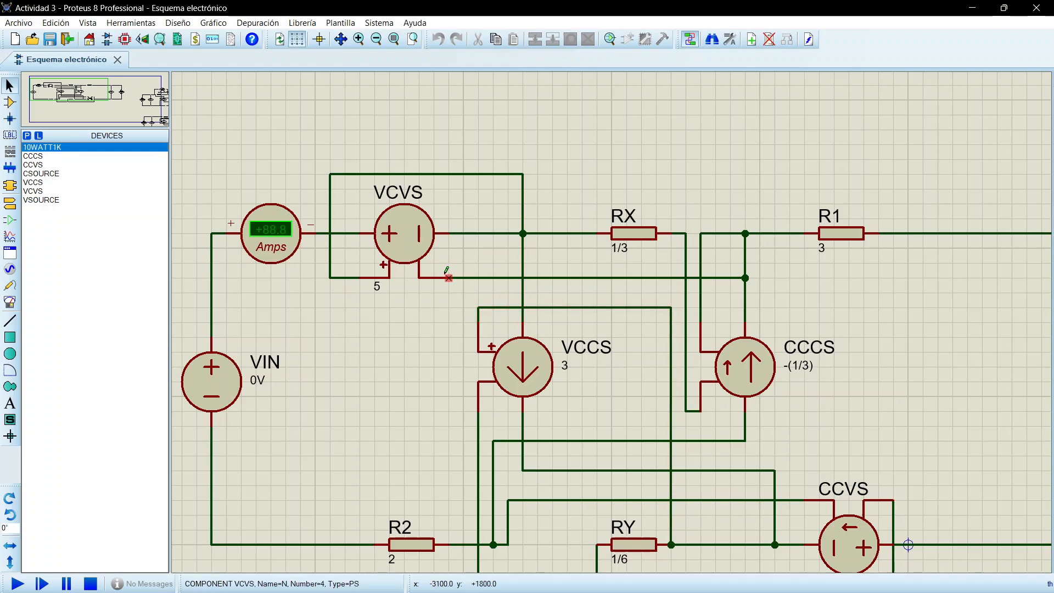
click(431, 281)
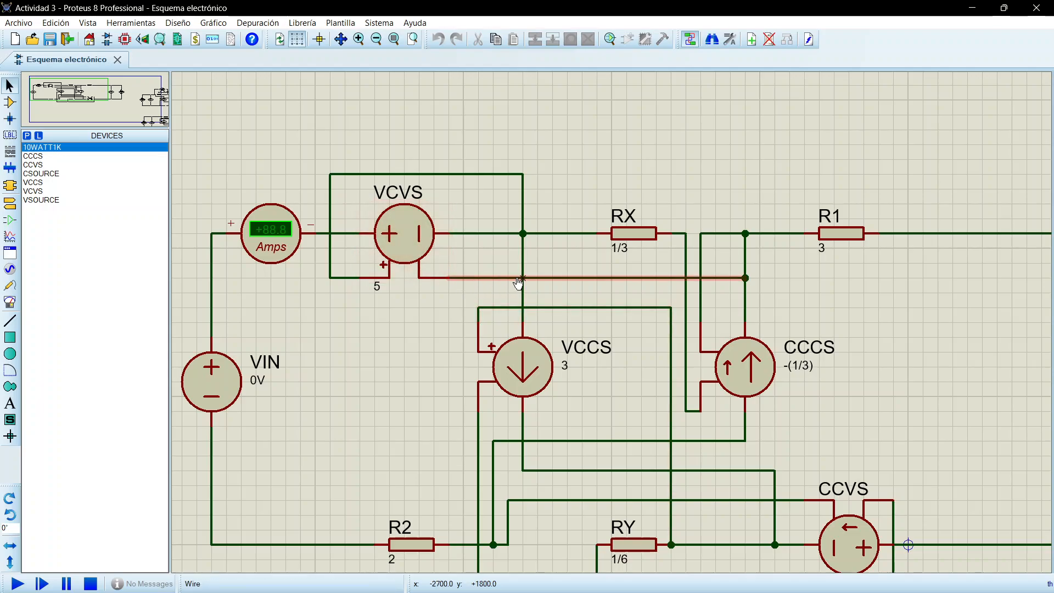
click(744, 278)
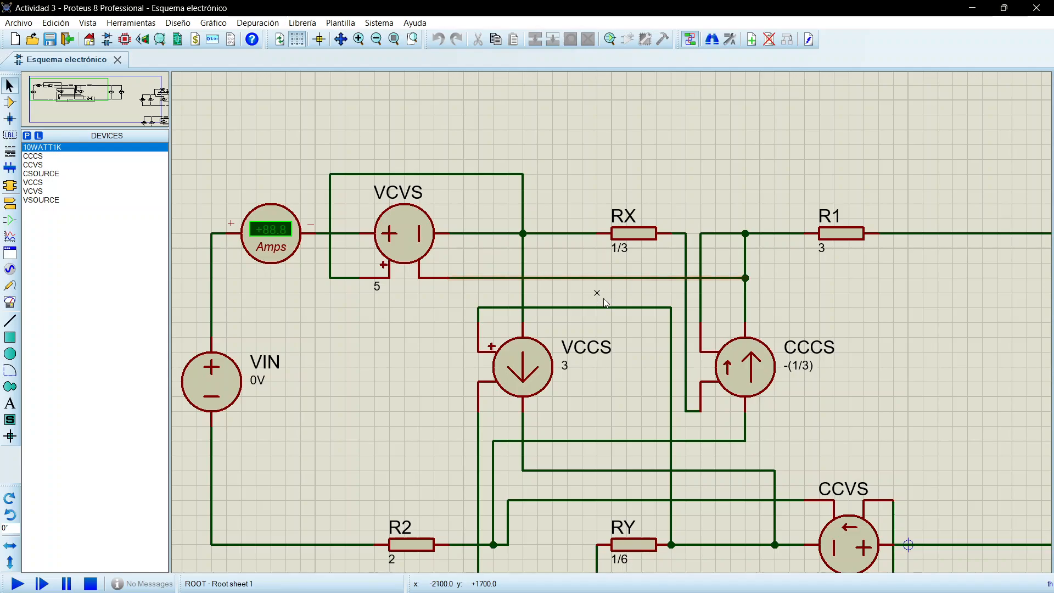
- Inspect the VCCS source's wiring and check its transconductance in the component properties
scroll(635, 301, down, 1)
scroll(601, 356, up, 2)
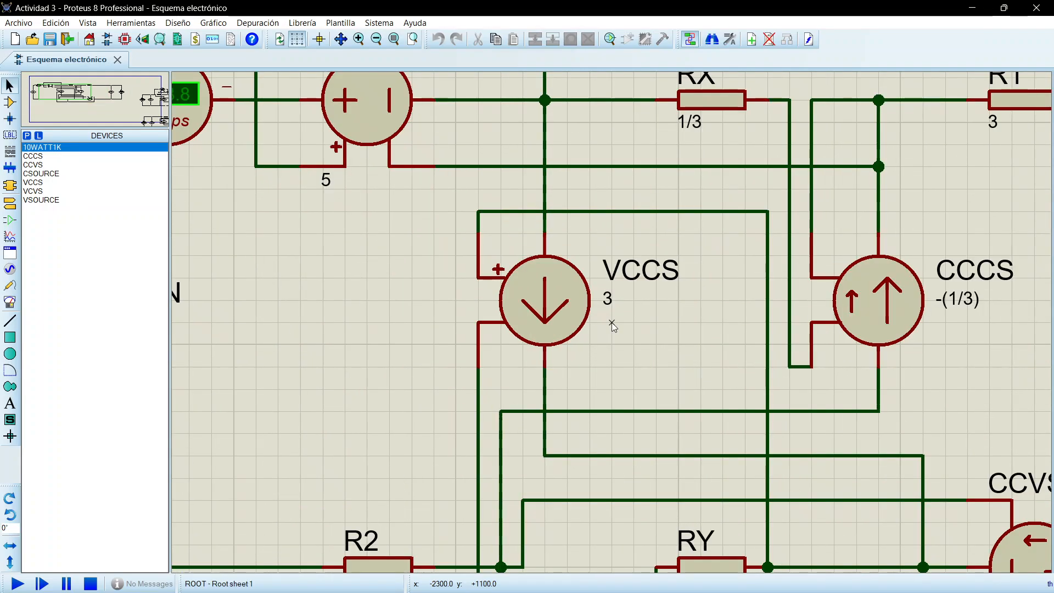
scroll(642, 324, down, 2)
scroll(661, 336, up, 1)
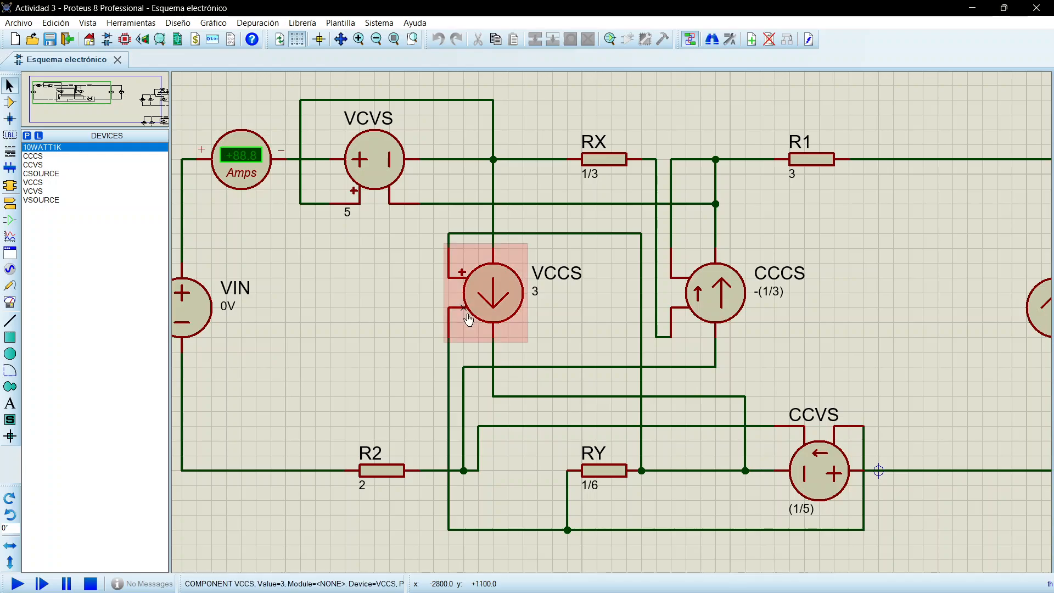
double_click(491, 301)
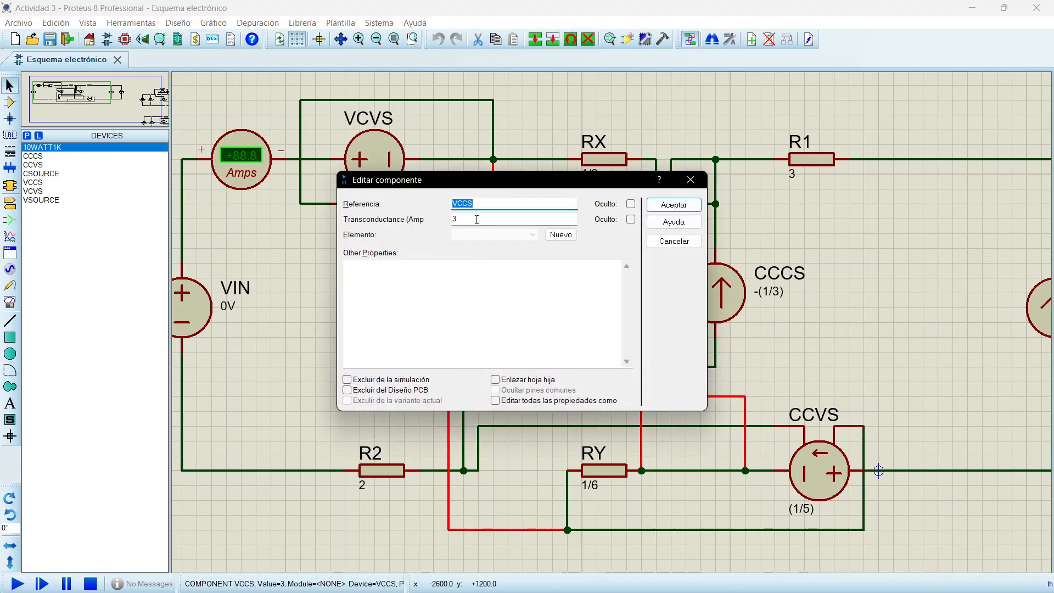
click(476, 220)
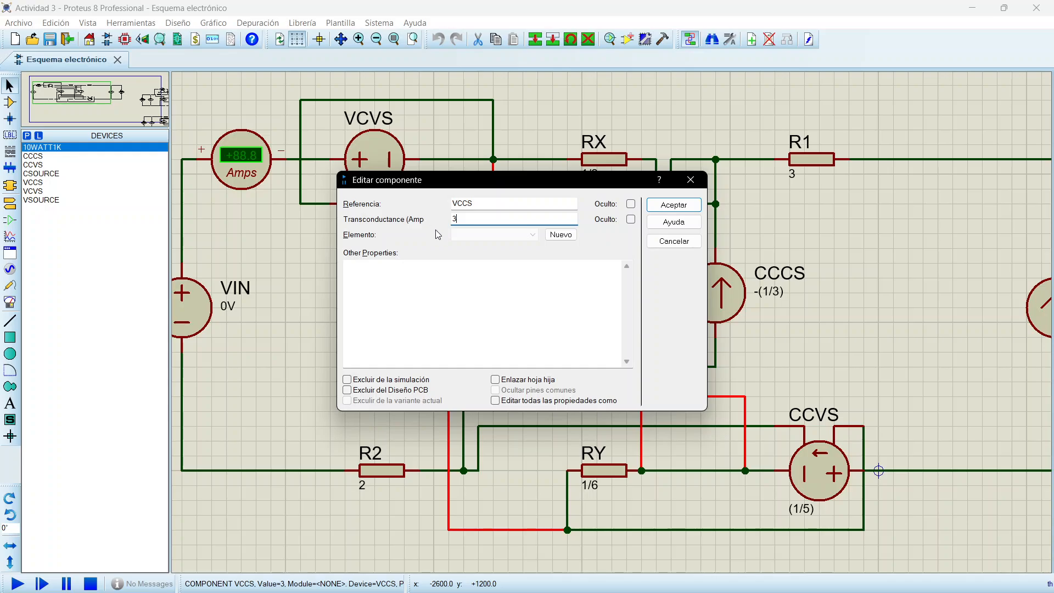
click(692, 181)
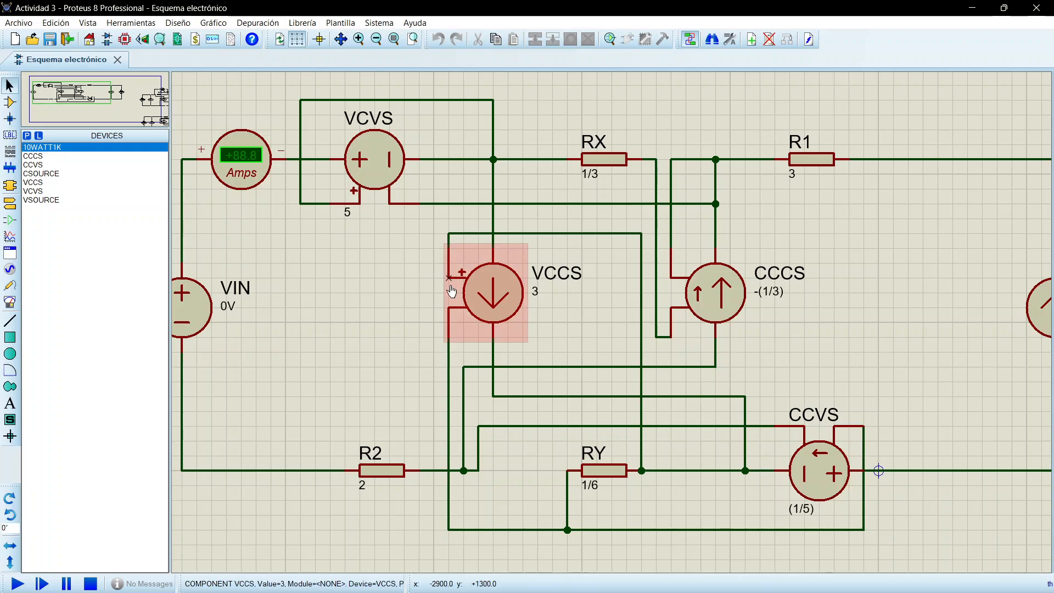
click(568, 326)
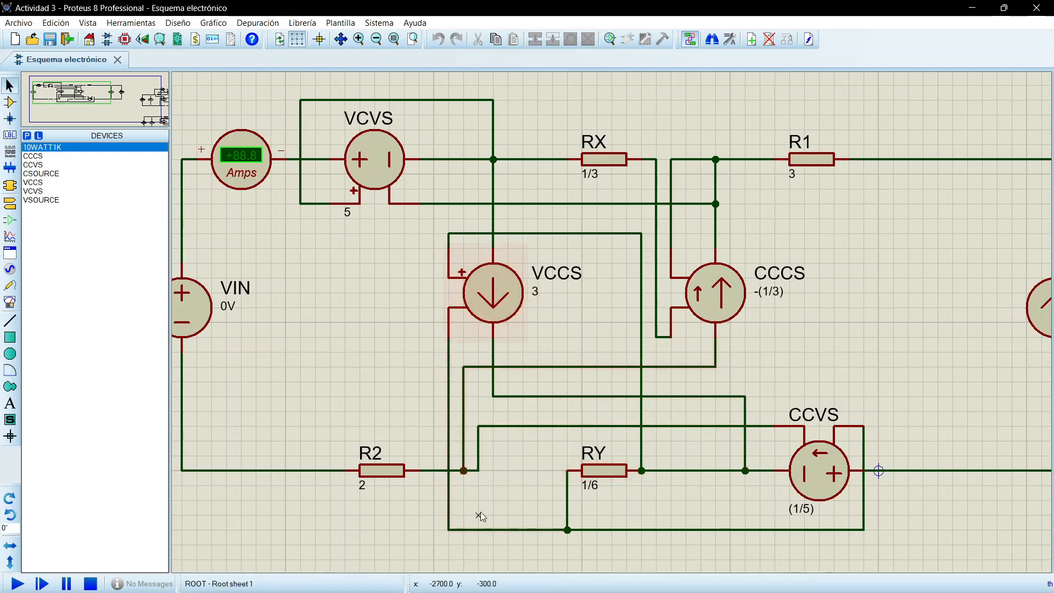
- Examine the CCCS and CCVS sources and how their control terminals connect to RX, R2 and RY
scroll(708, 324, down, 1)
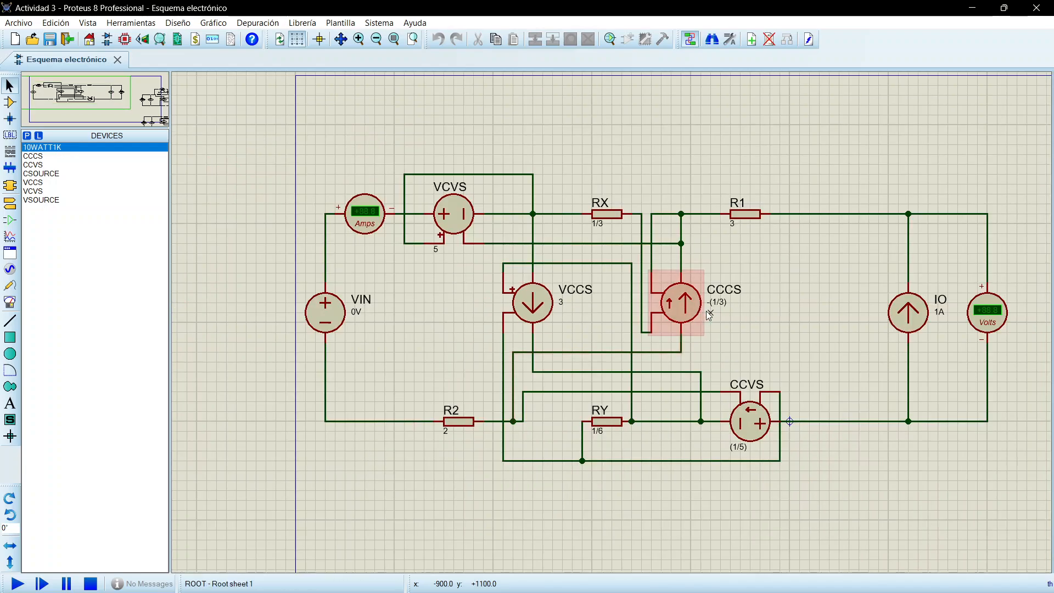
scroll(611, 327, up, 1)
scroll(610, 328, up, 1)
scroll(714, 316, down, 1)
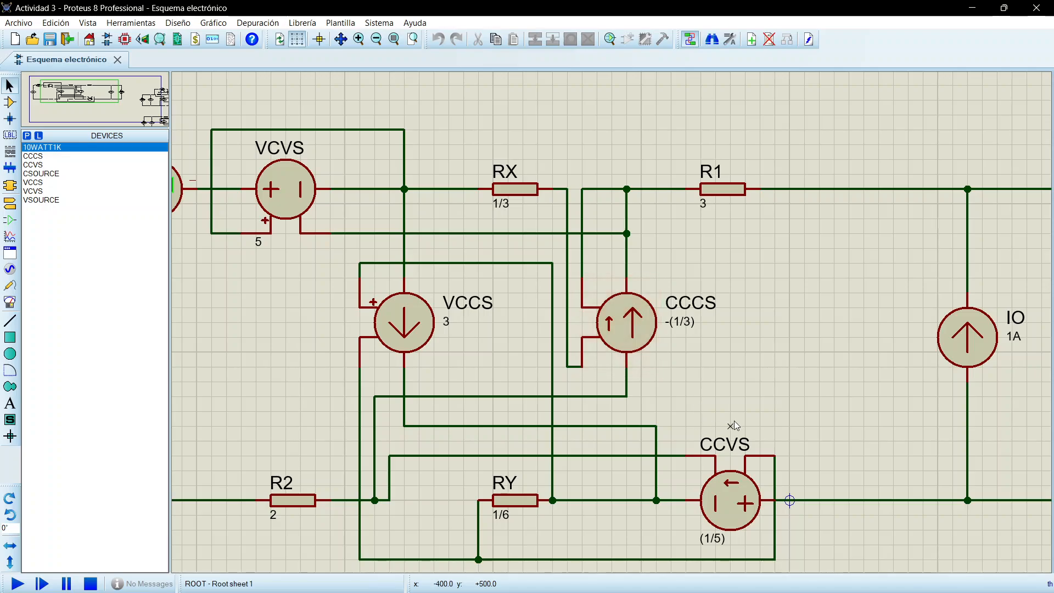
scroll(734, 420, down, 3)
scroll(640, 396, up, 2)
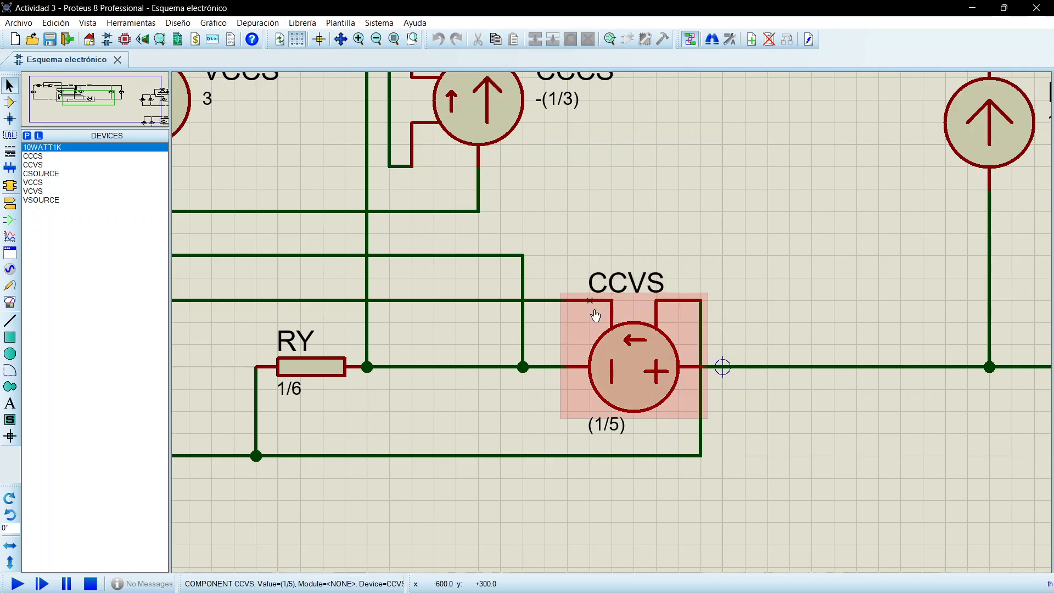
scroll(611, 315, down, 1)
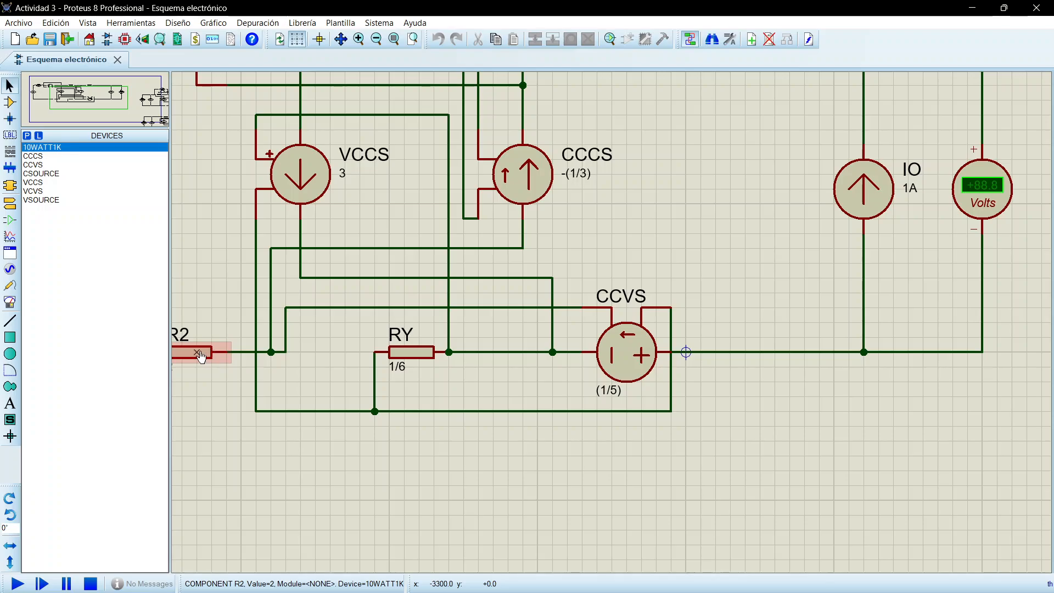
scroll(214, 360, down, 1)
scroll(340, 341, up, 1)
scroll(730, 341, down, 1)
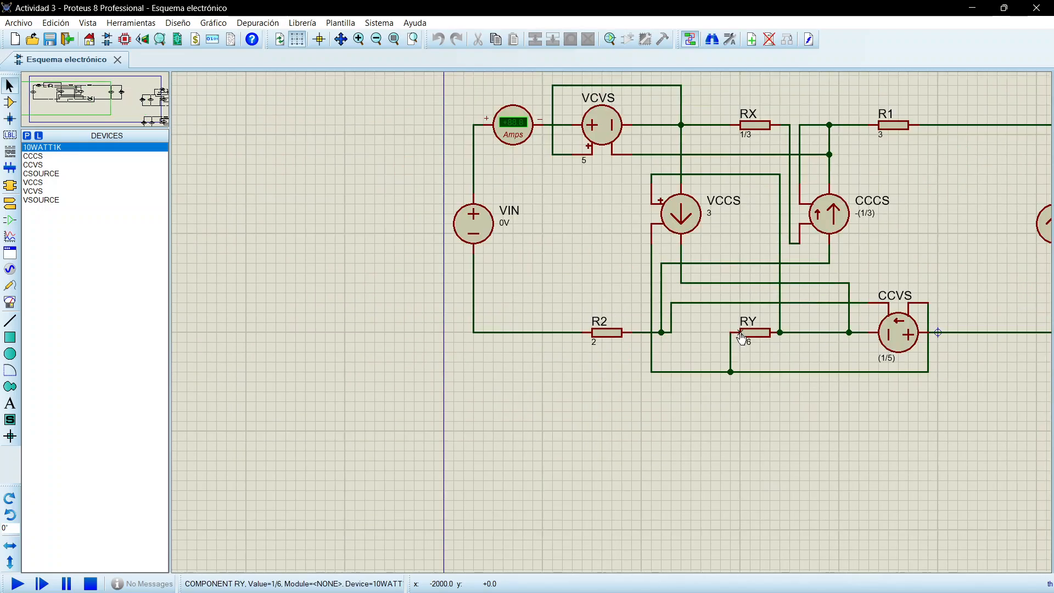
scroll(612, 323, up, 1)
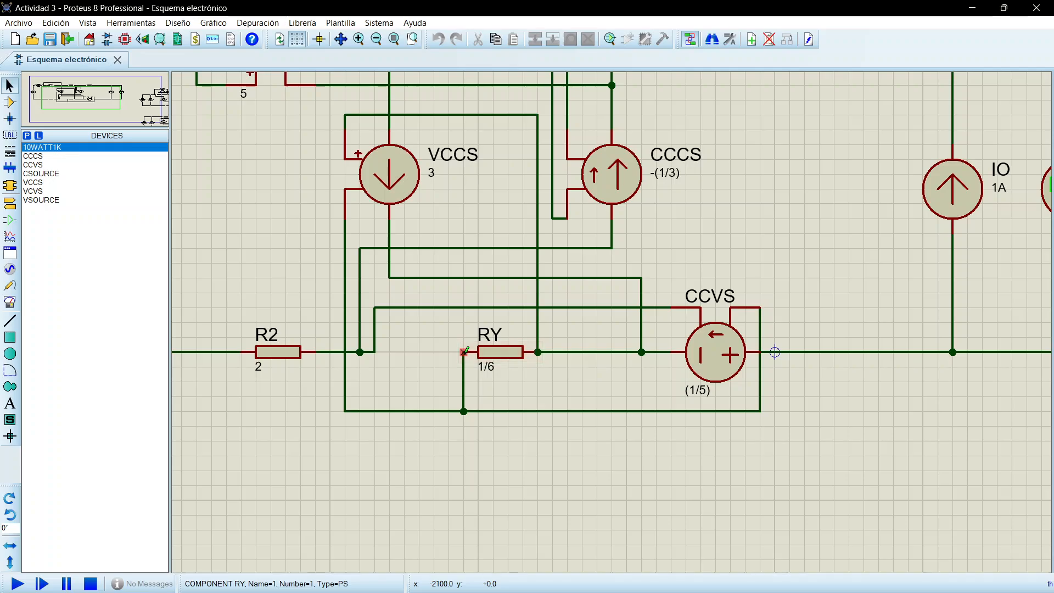
scroll(571, 315, down, 1)
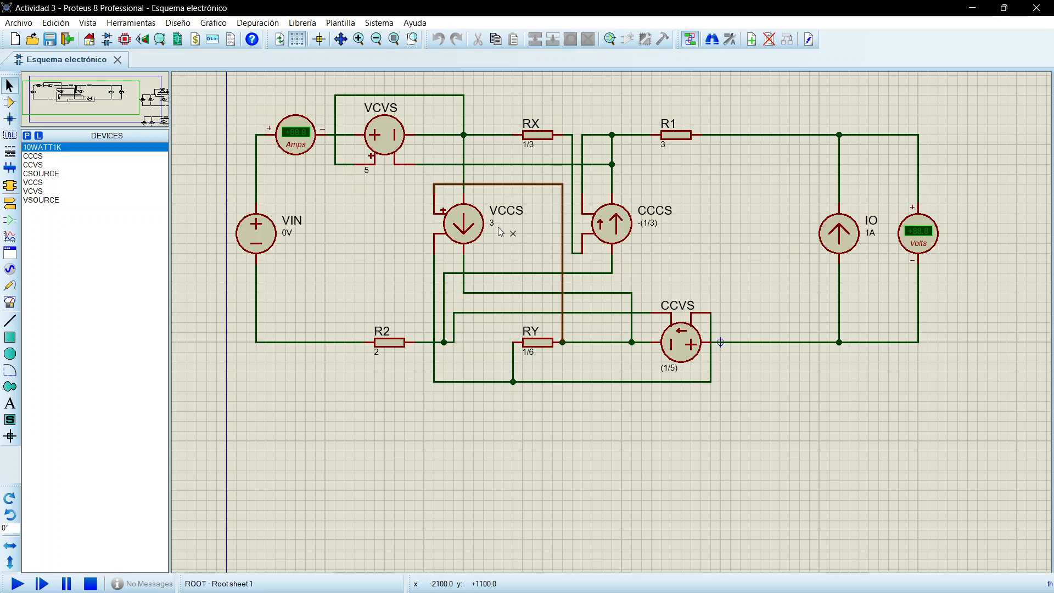
scroll(631, 256, down, 1)
scroll(375, 284, up, 1)
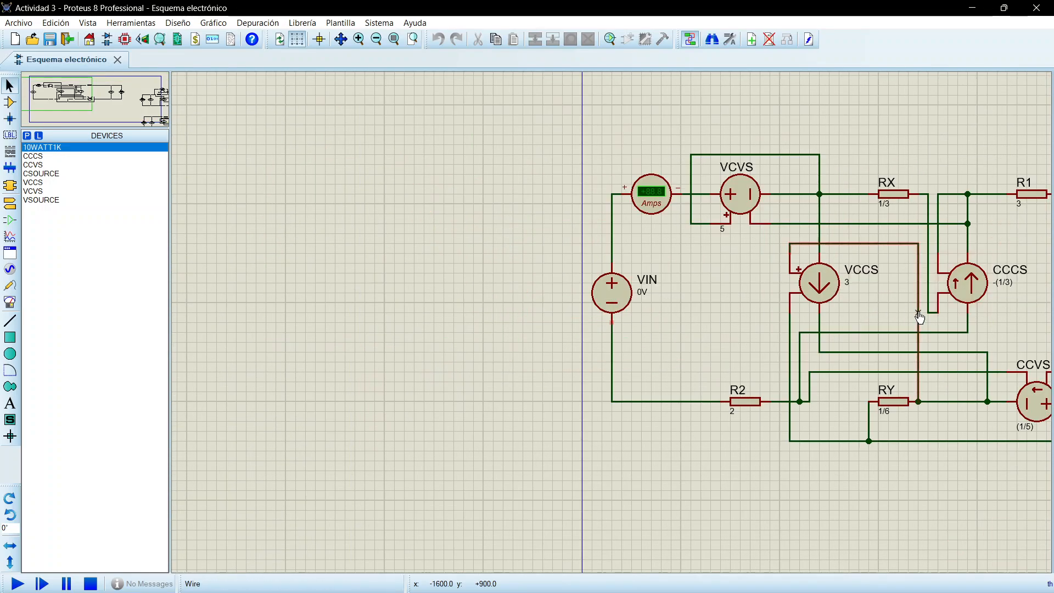
scroll(908, 308, down, 1)
scroll(900, 299, down, 1)
scroll(809, 306, up, 1)
scroll(396, 350, up, 1)
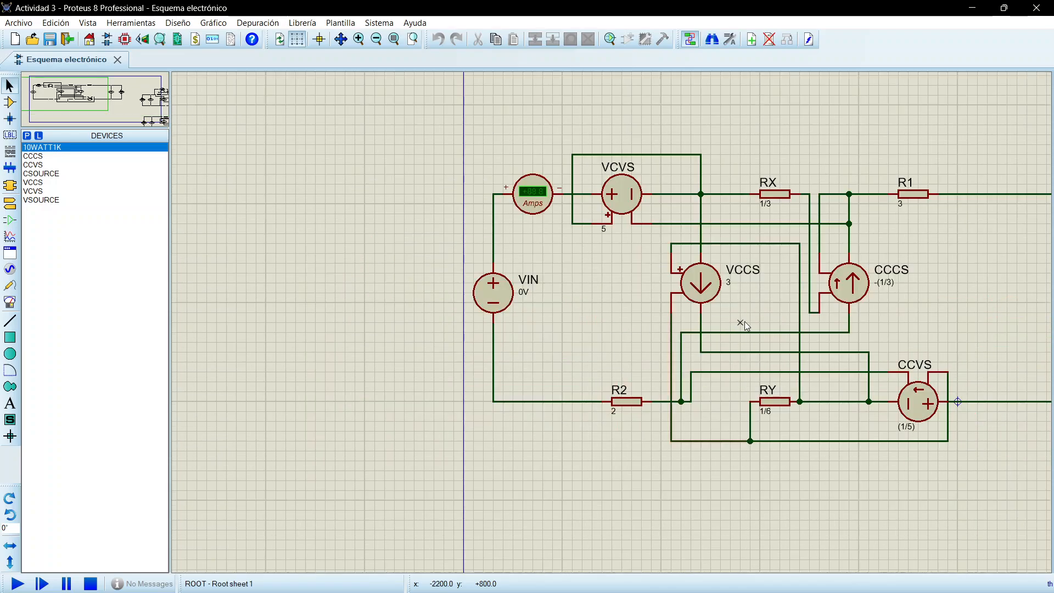
scroll(818, 312, down, 1)
scroll(773, 315, up, 1)
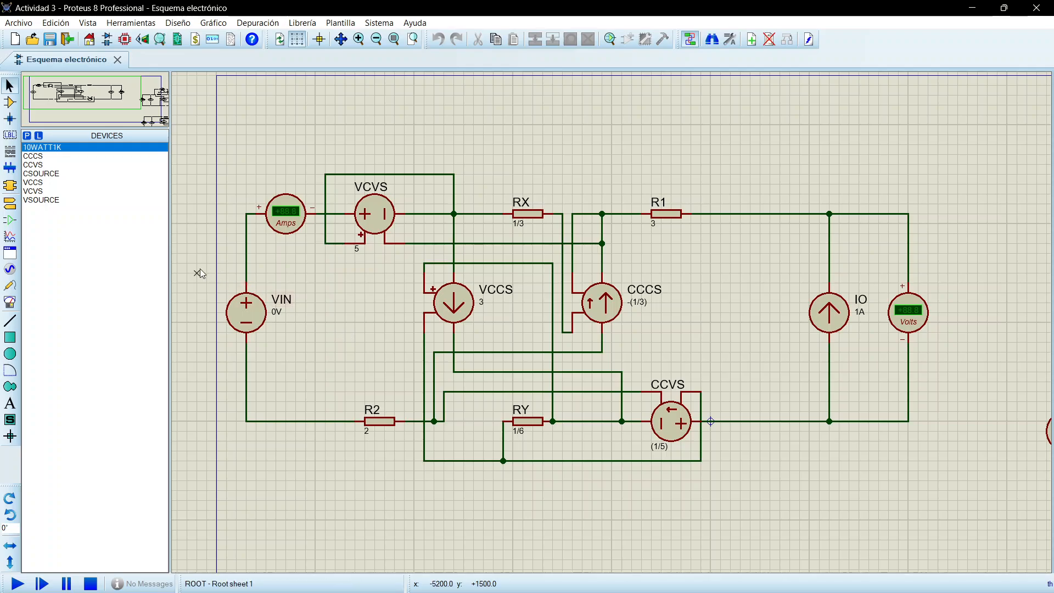
- Set the voltage of the VIN source to 1V
drag(188, 275, 343, 356)
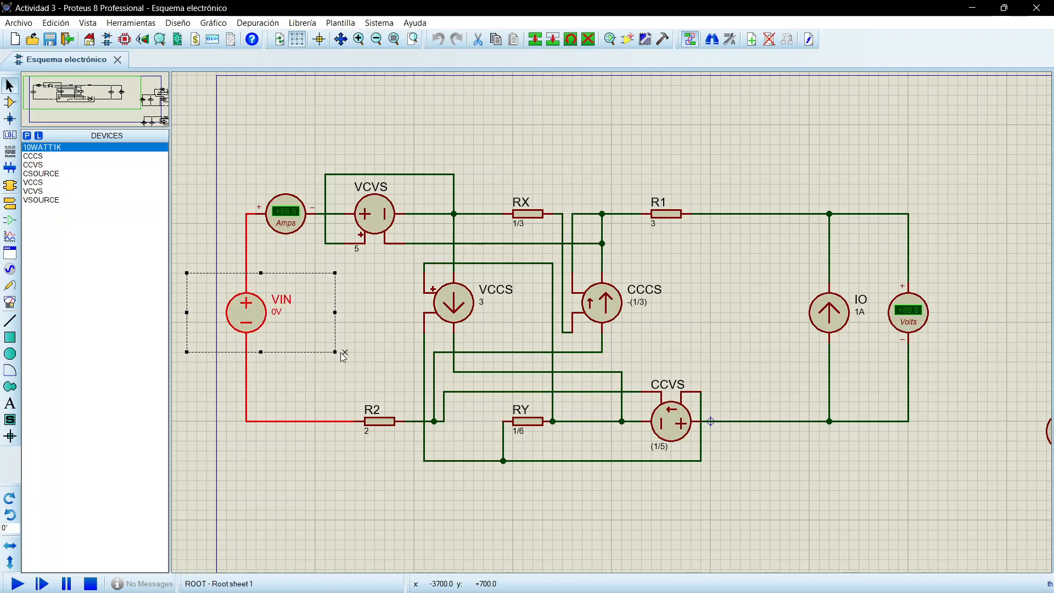
click(366, 348)
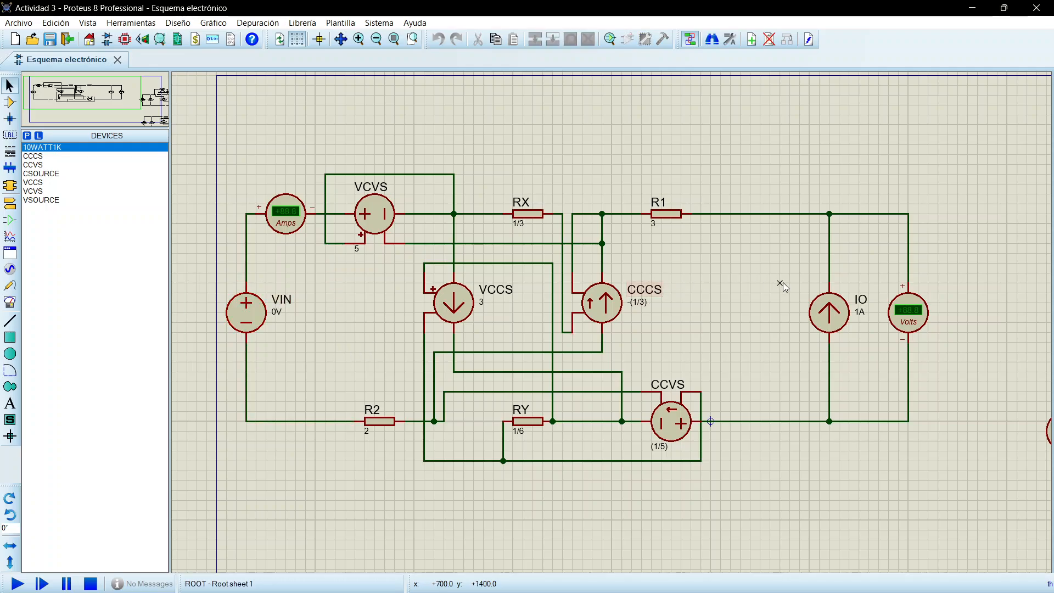
double_click(239, 312)
click(449, 218)
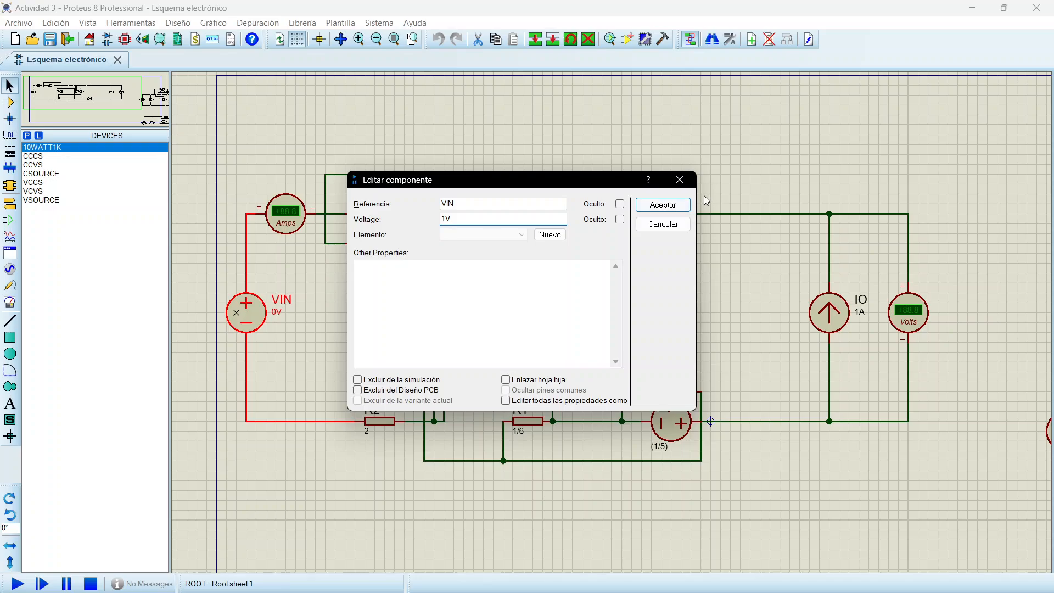
click(674, 207)
- Set the current of the IO source to 0A
double_click(838, 322)
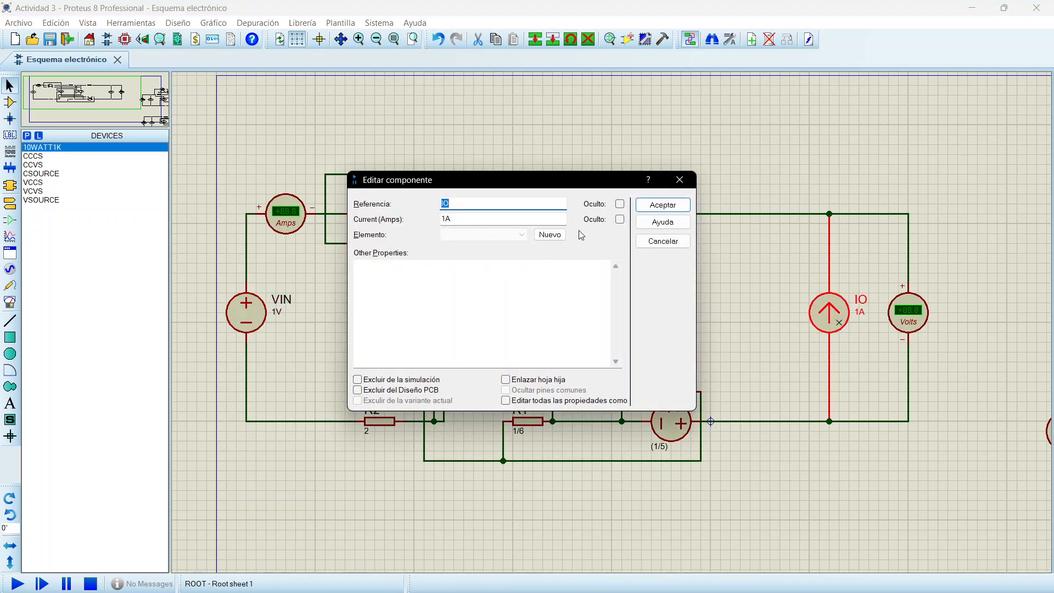
click(454, 218)
click(663, 205)
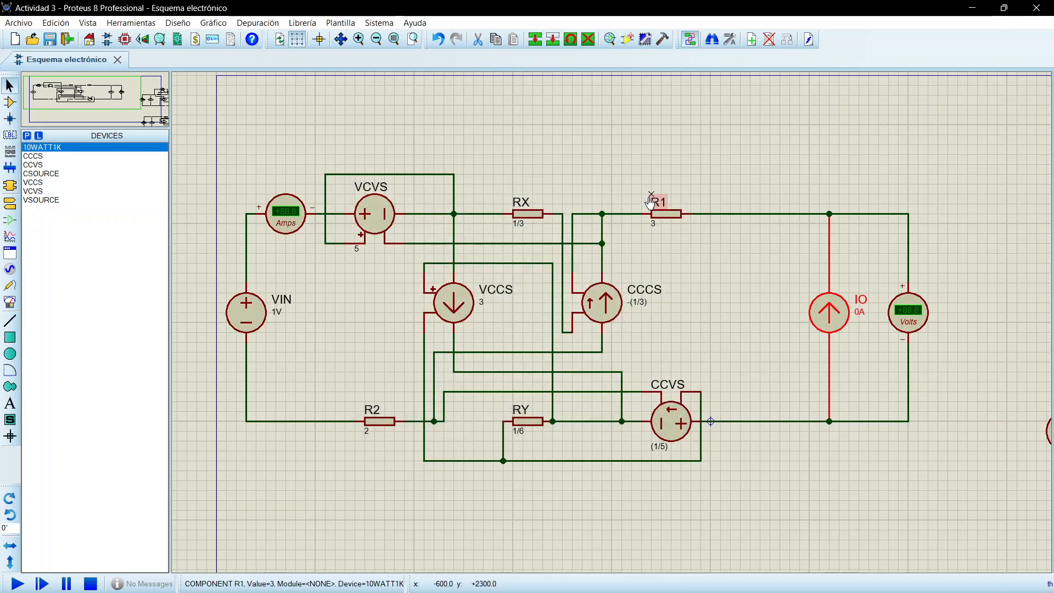
- Open the paraG image from the Actividad 3 img folder and show it over the Proteus schematic
click(467, 576)
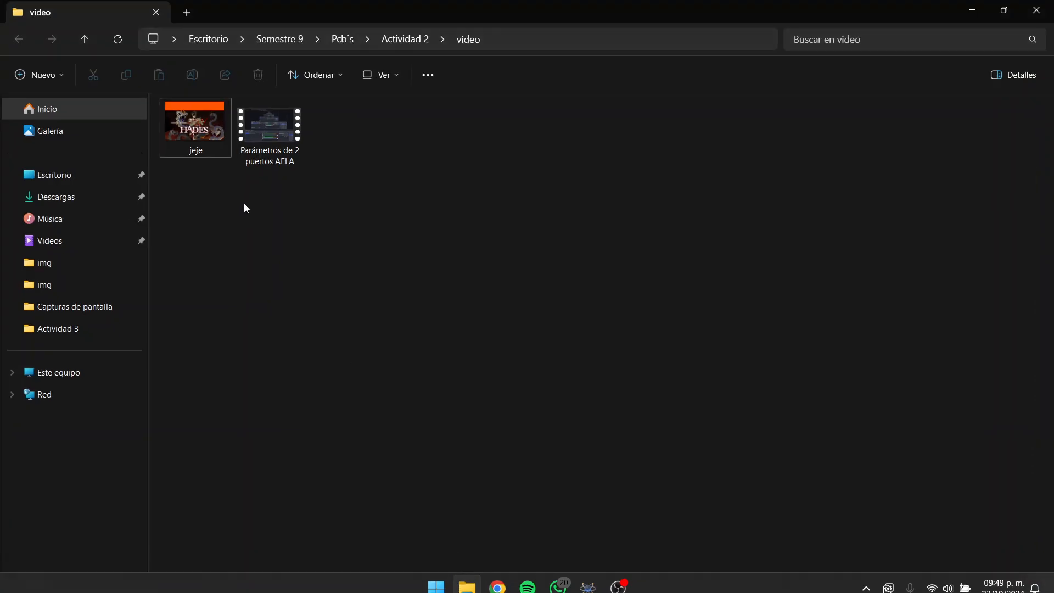
click(86, 172)
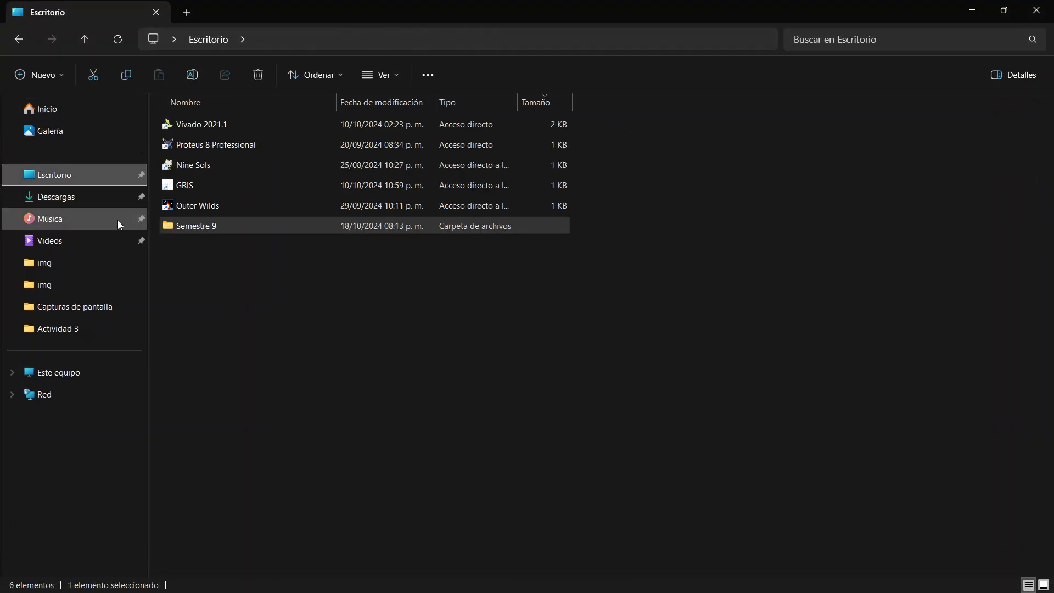
click(83, 285)
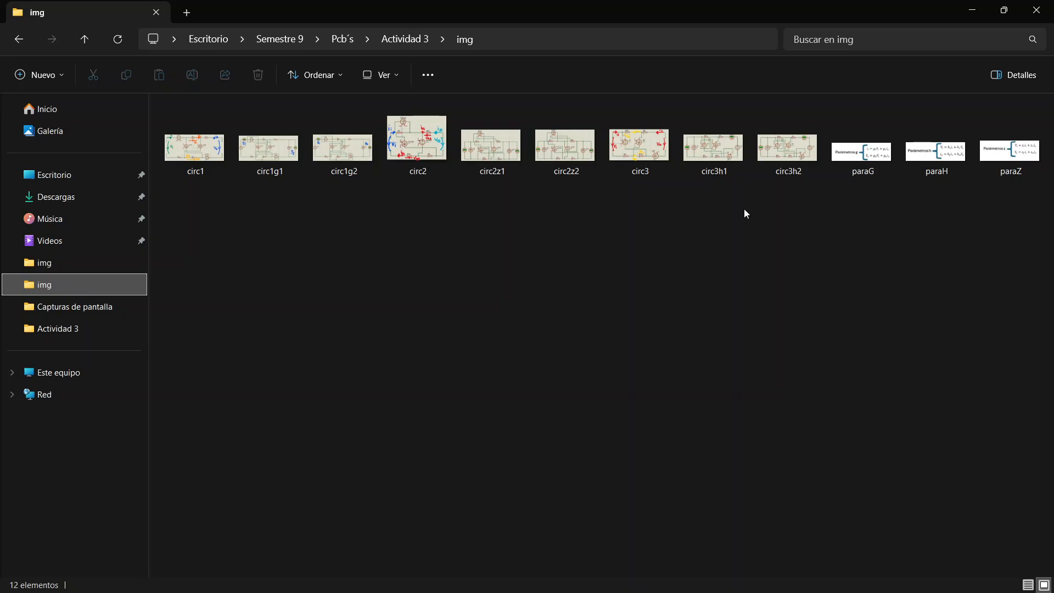
double_click(858, 157)
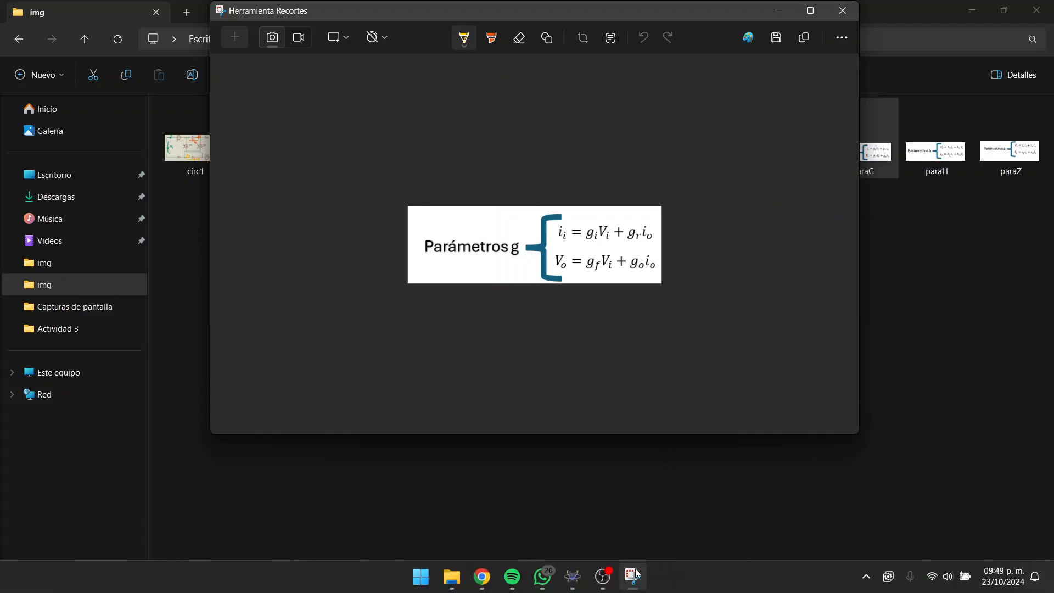
click(575, 577)
click(626, 574)
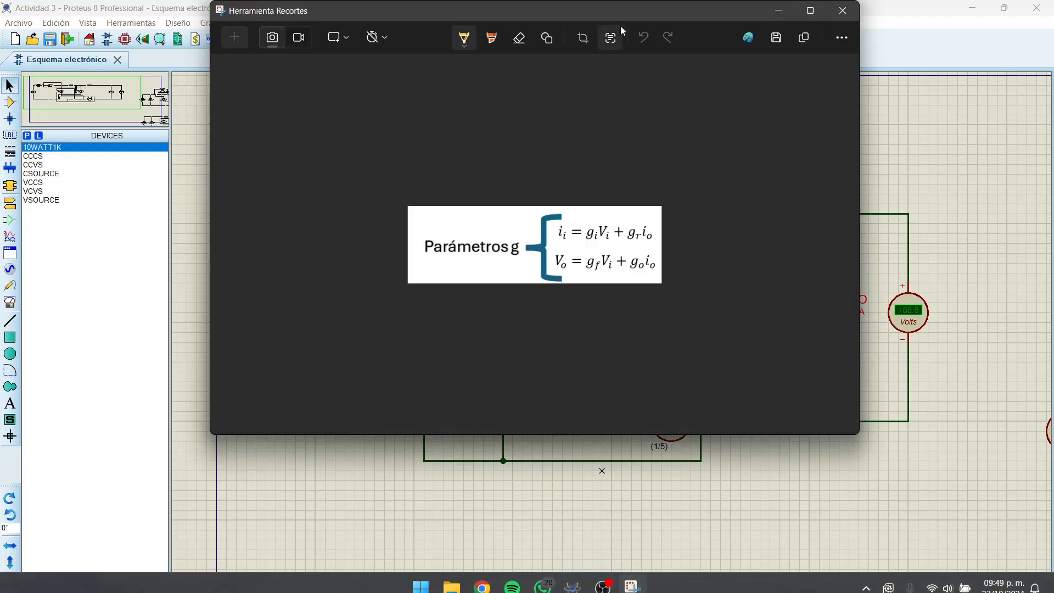
- Compare the g-parameter equations with the circuit's VIN source, ammeter, IO source and voltmeter, and return to the unobstructed schematic
drag(624, 12, 745, 65)
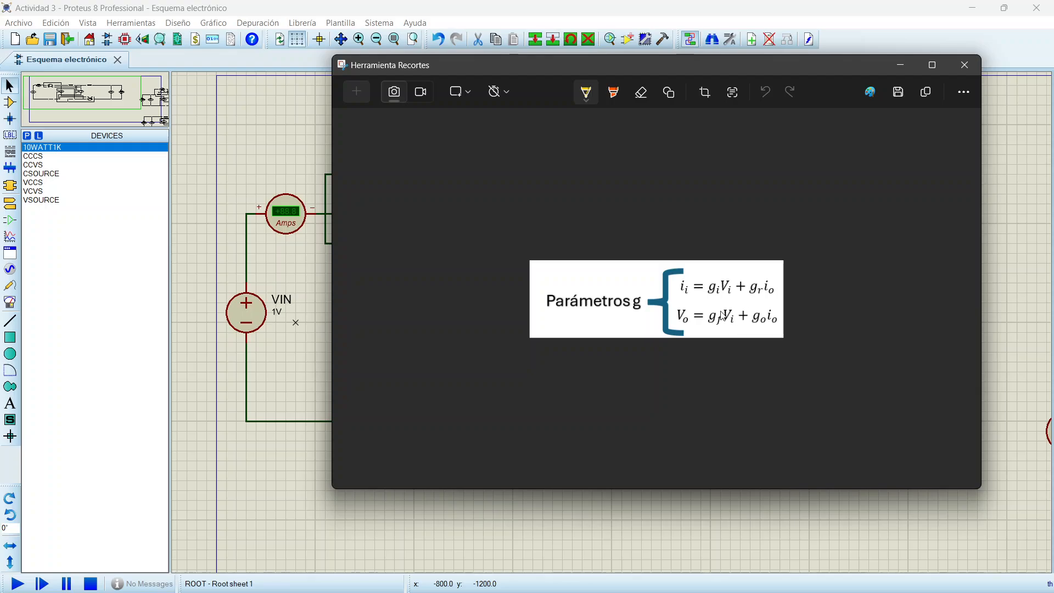
drag(717, 67, 447, 175)
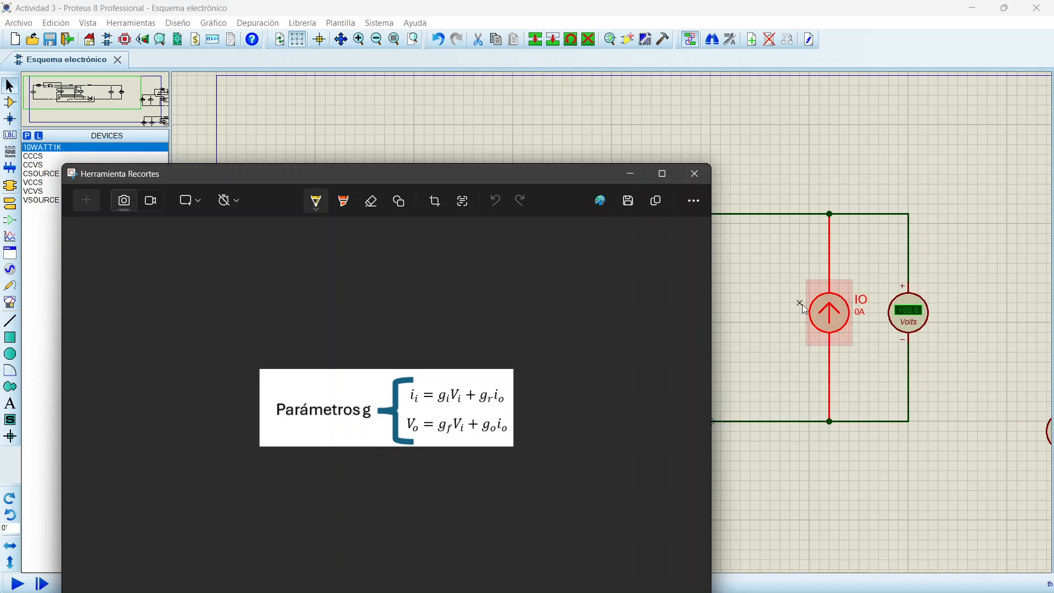
drag(448, 178, 622, 114)
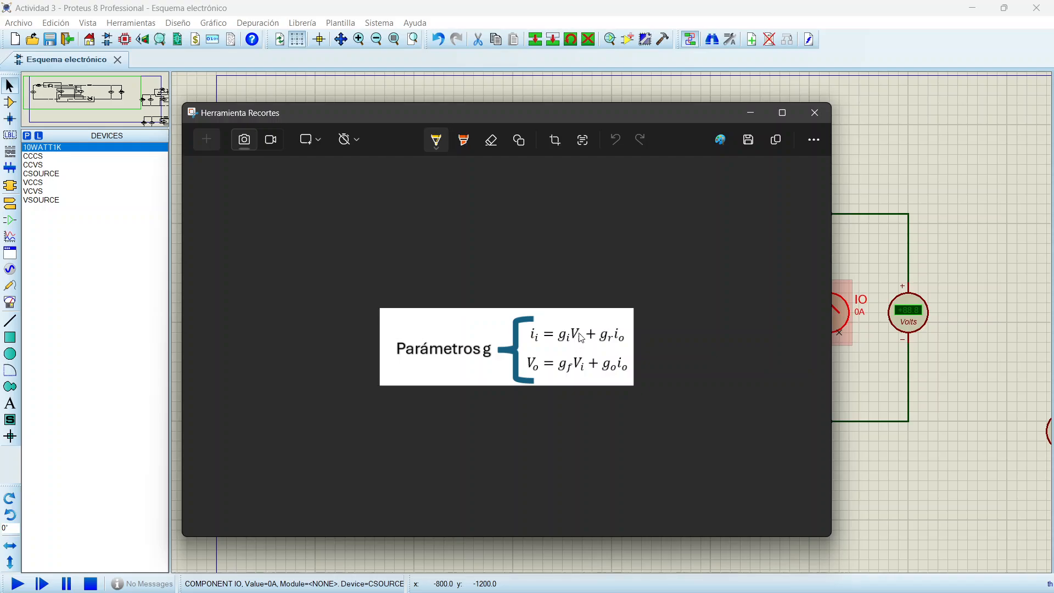
drag(547, 118, 674, 102)
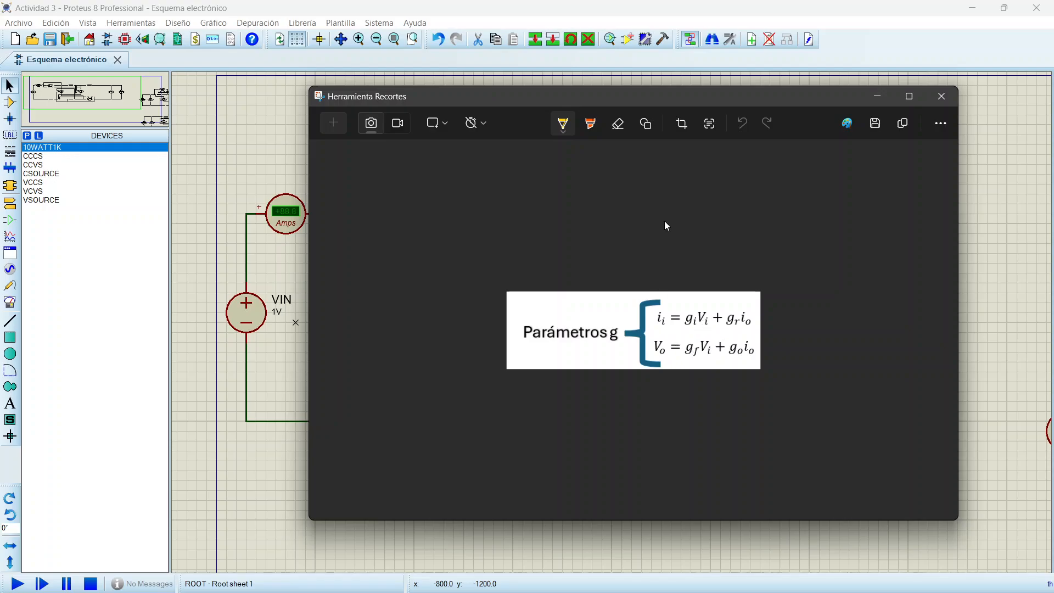
drag(435, 106, 478, 105)
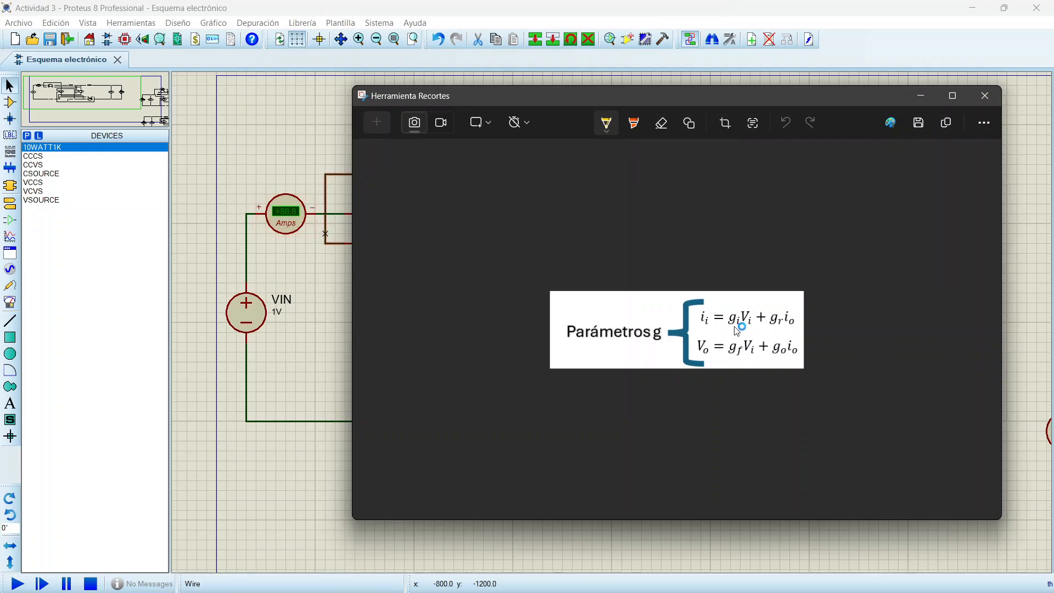
drag(733, 96, 514, 126)
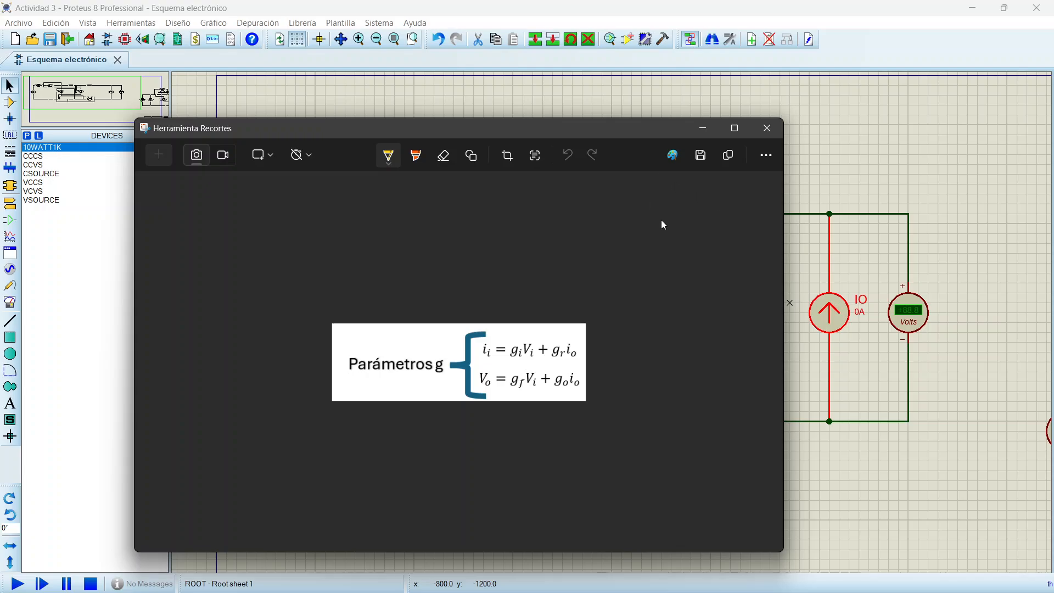
drag(620, 132, 850, 141)
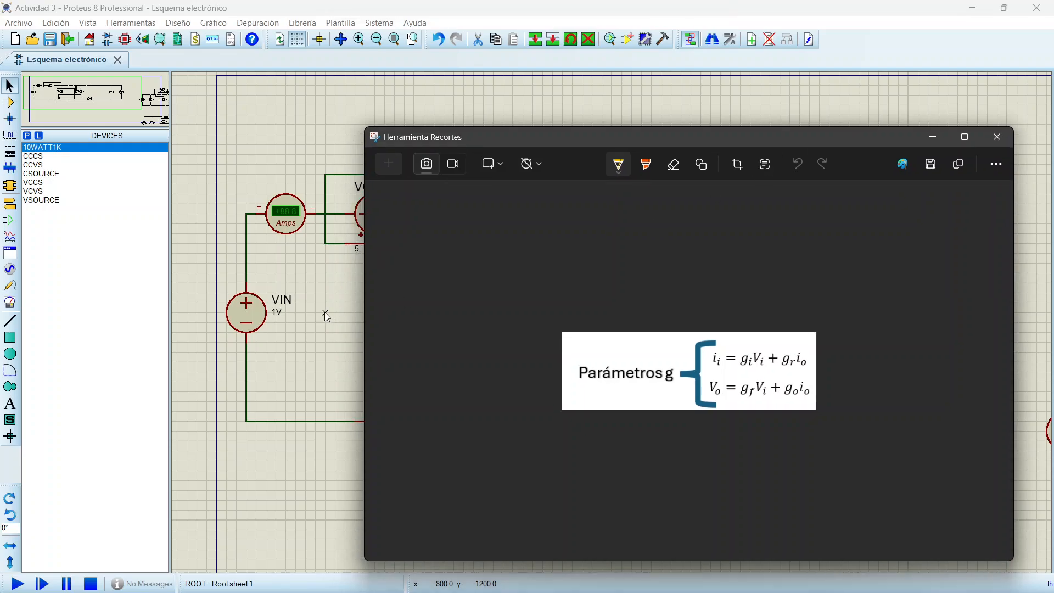
drag(753, 139, 581, 67)
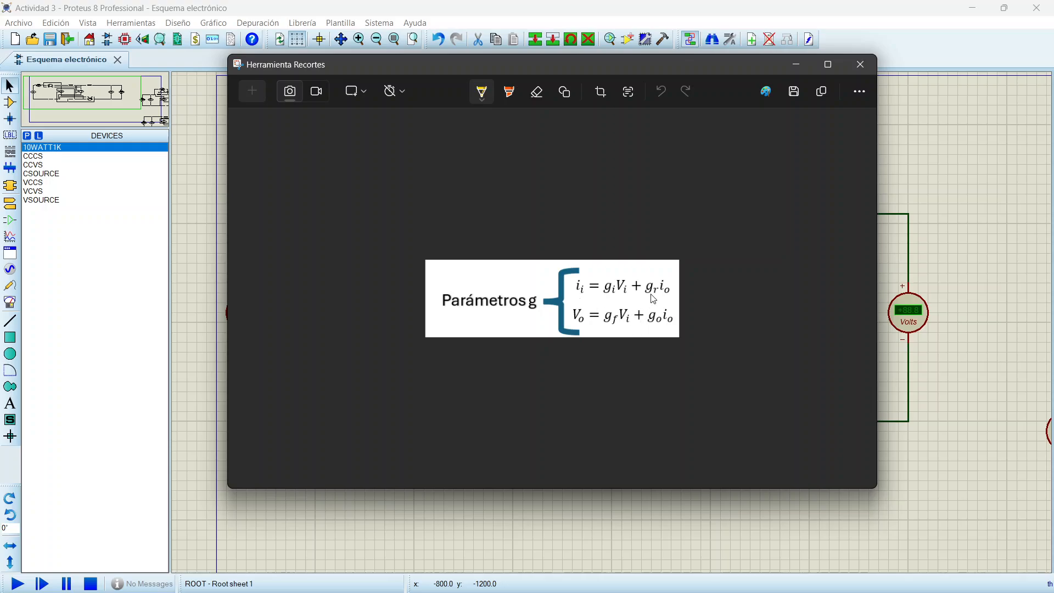
click(795, 67)
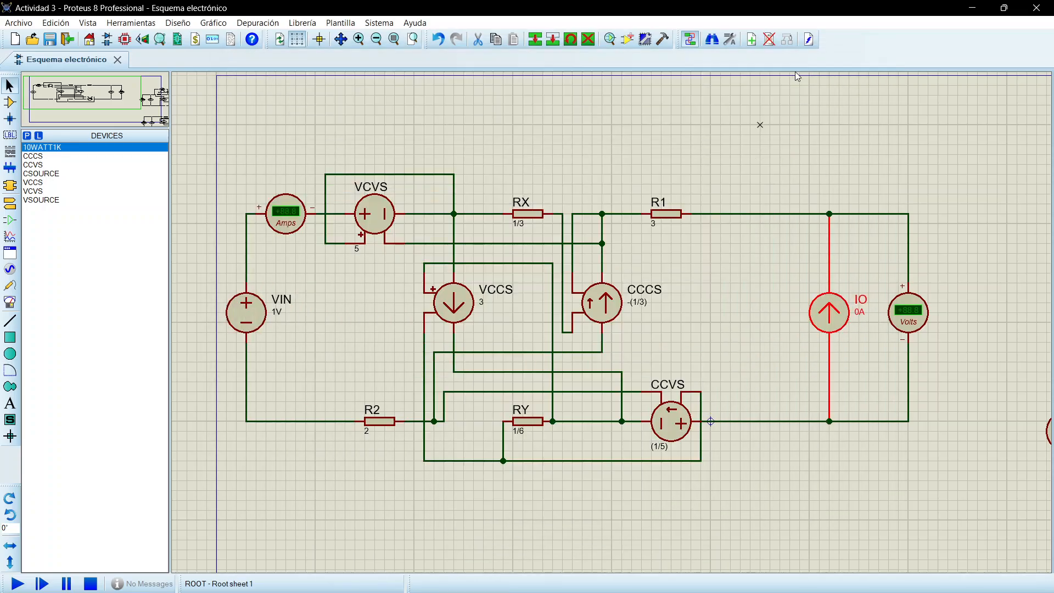
click(652, 143)
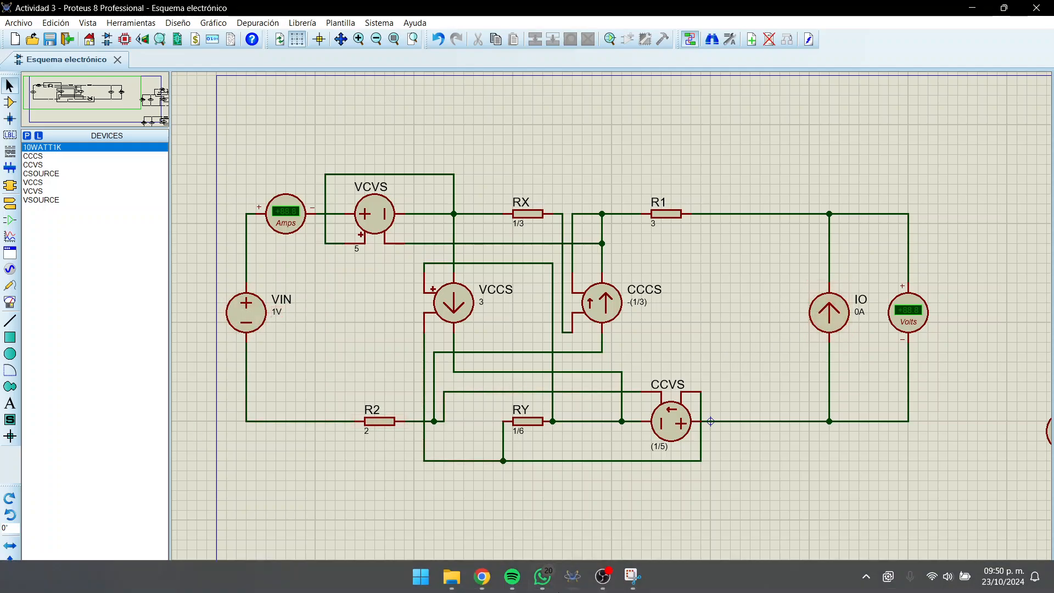
- Reopen the paraG image to recheck the g-parameter equations, and return to the Proteus schematic
click(451, 575)
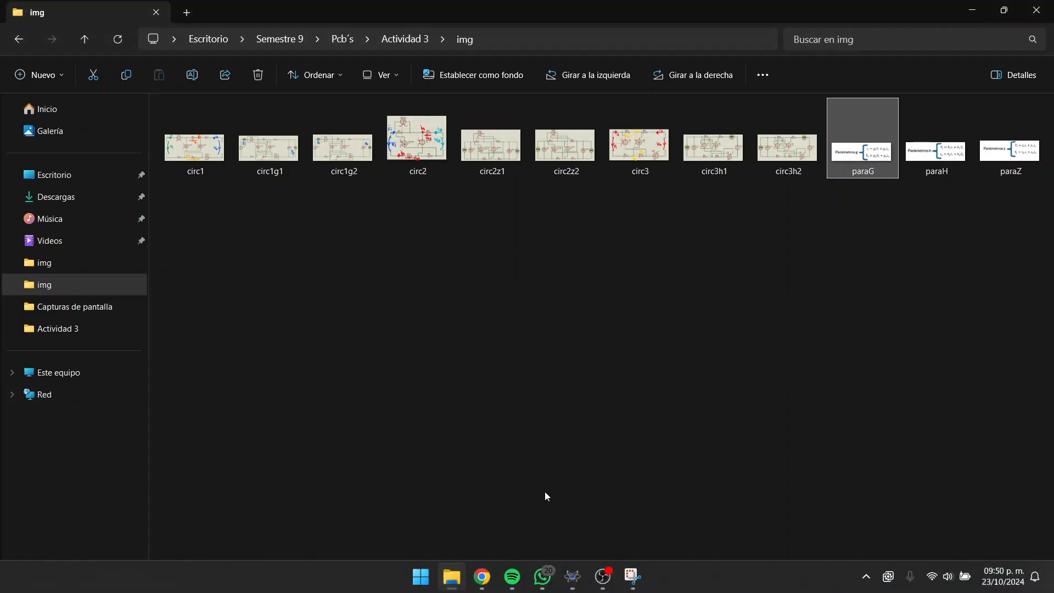
double_click(859, 157)
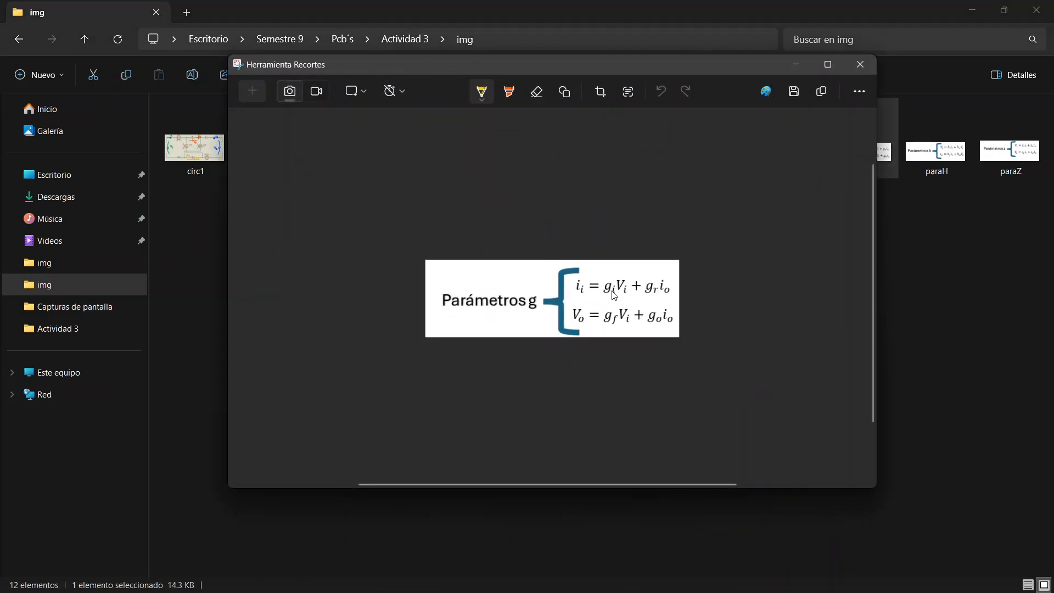
click(968, 9)
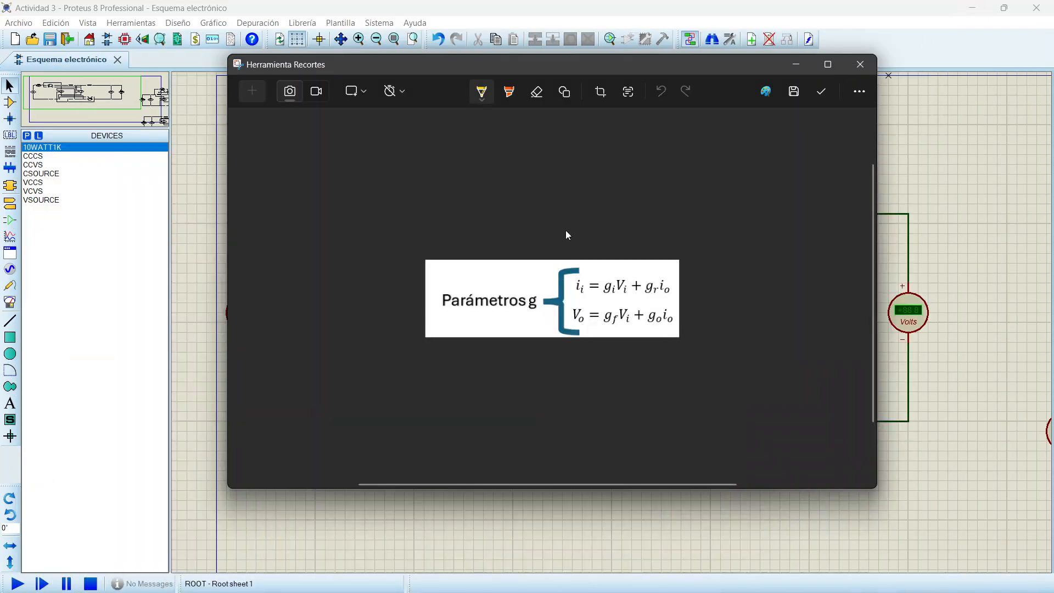
click(799, 64)
- Run the simulation to read the input ammeter and output voltmeter, and stop it
click(18, 582)
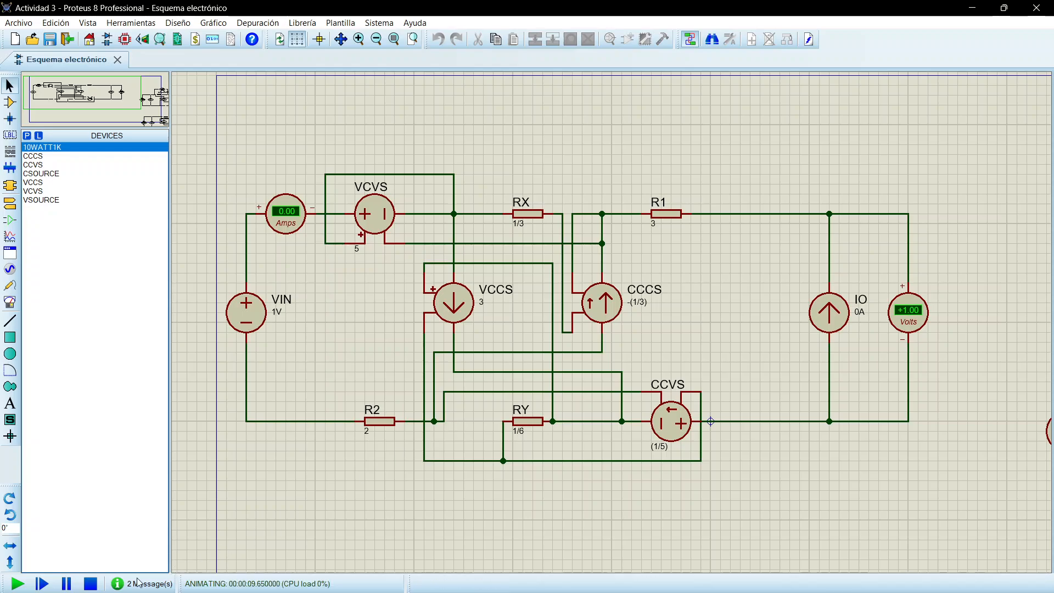
click(91, 584)
- Set the VIN source's voltage to 0V and the IO source's current to 1A
double_click(253, 311)
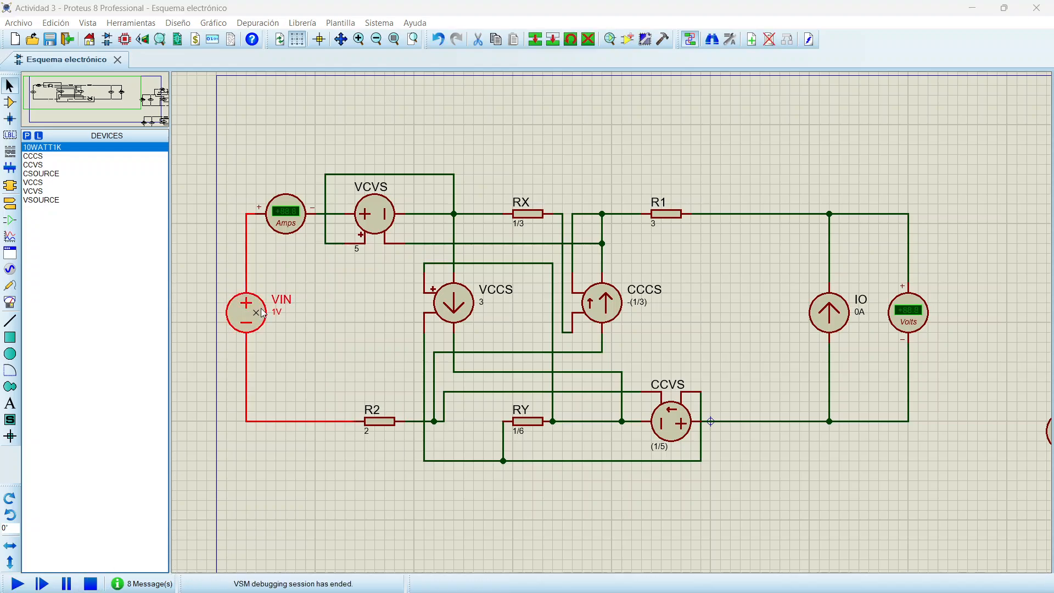
click(452, 218)
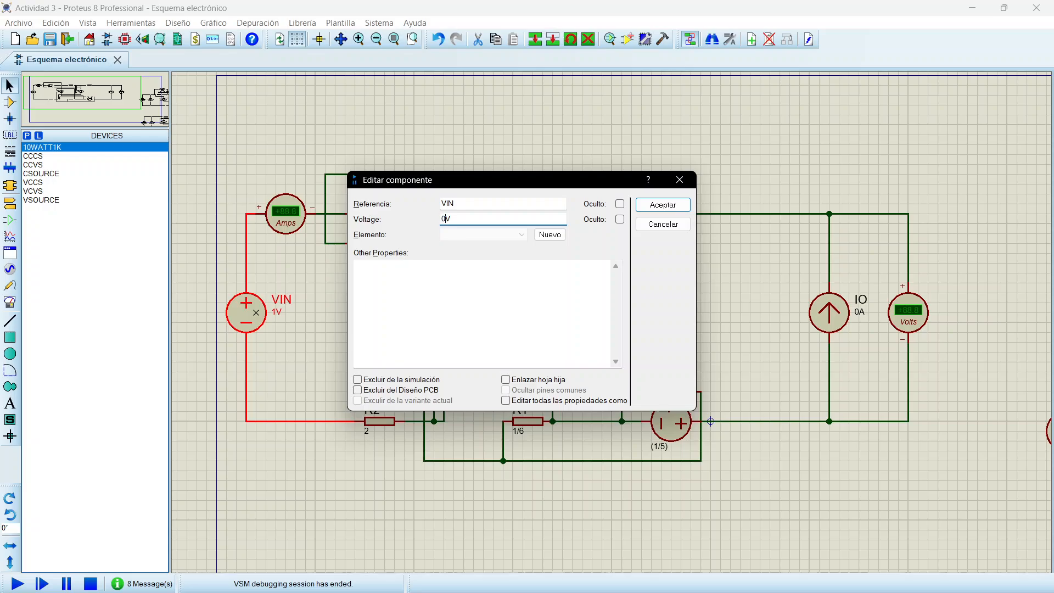
click(662, 205)
double_click(828, 304)
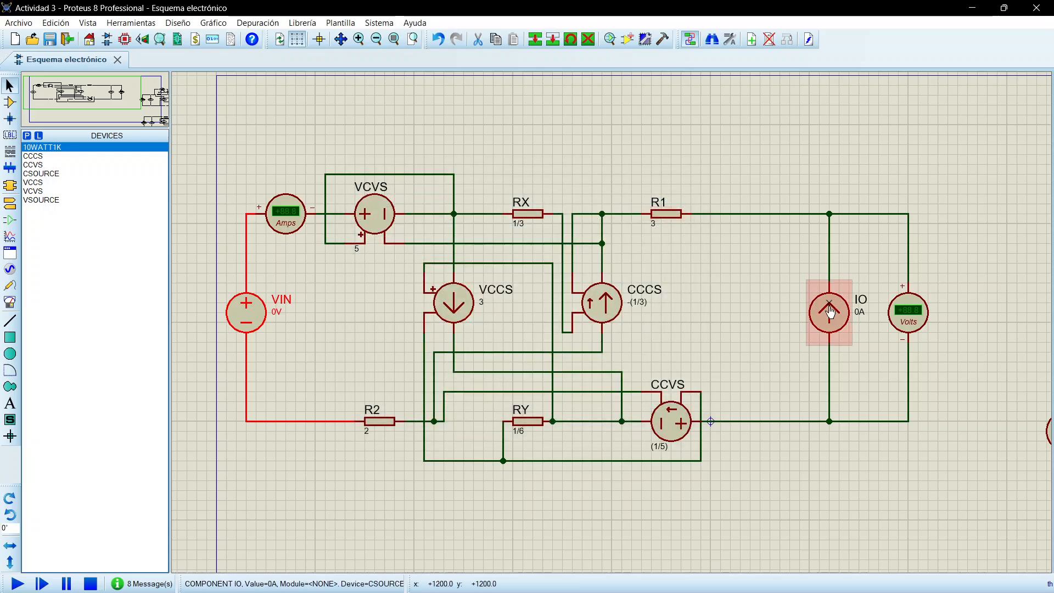
click(476, 216)
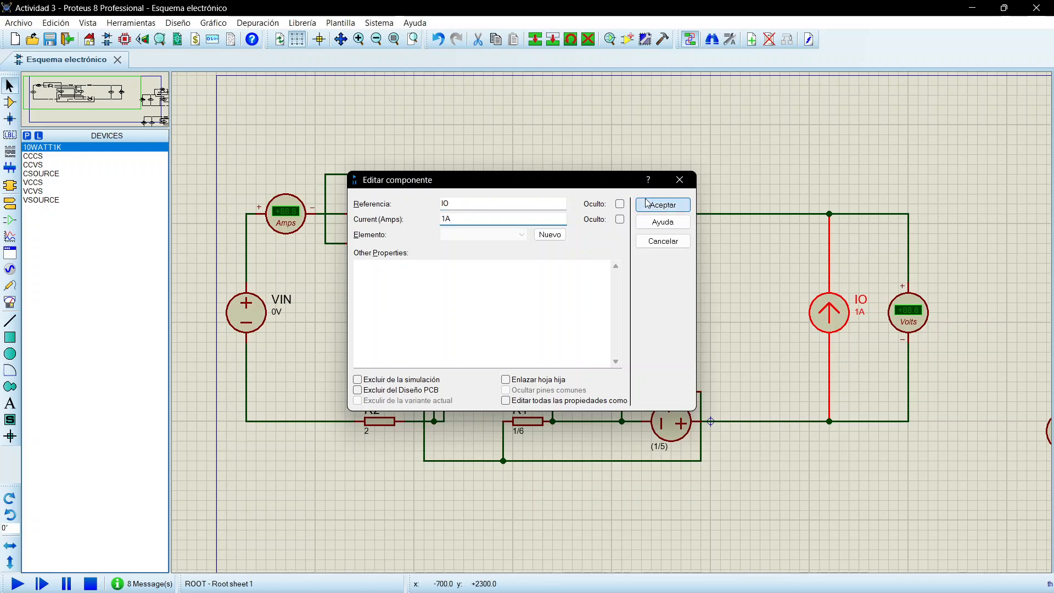
click(663, 204)
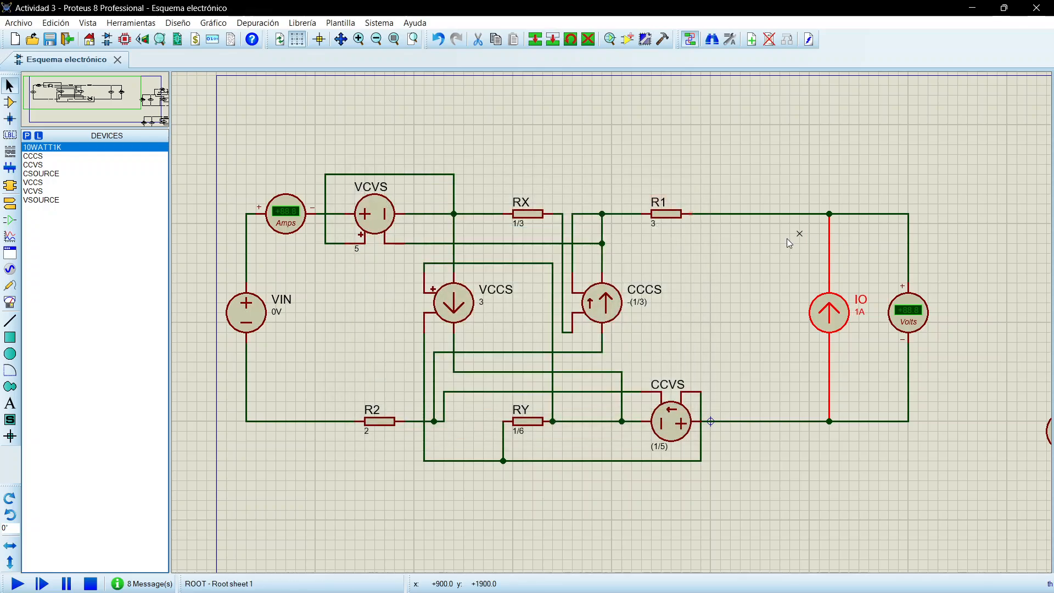
- Run the simulation and check which g-parameter each meter represents using the circ1g1 and circ1g2 images
click(17, 584)
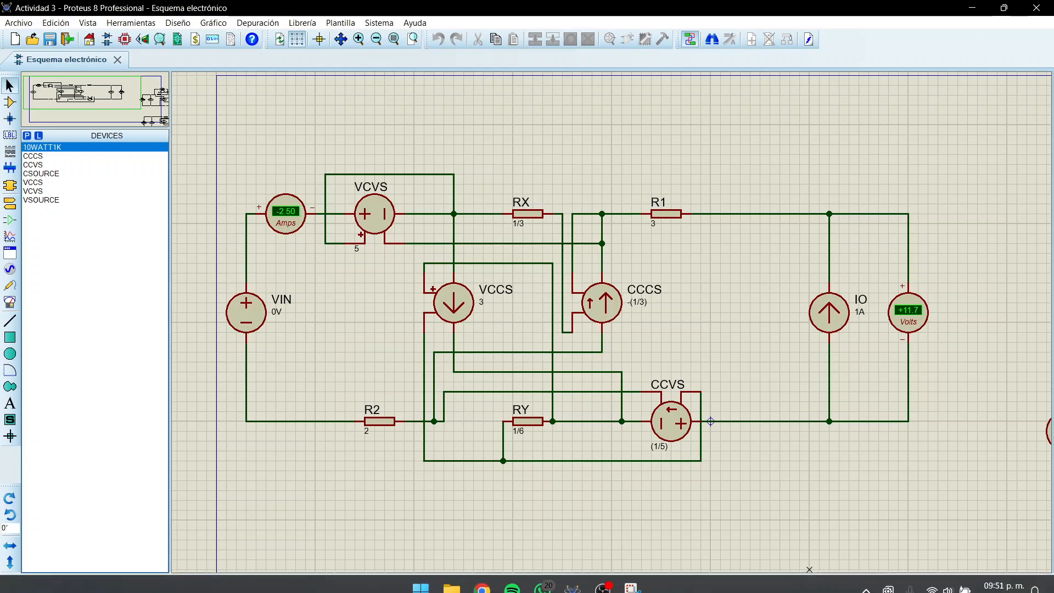
click(458, 580)
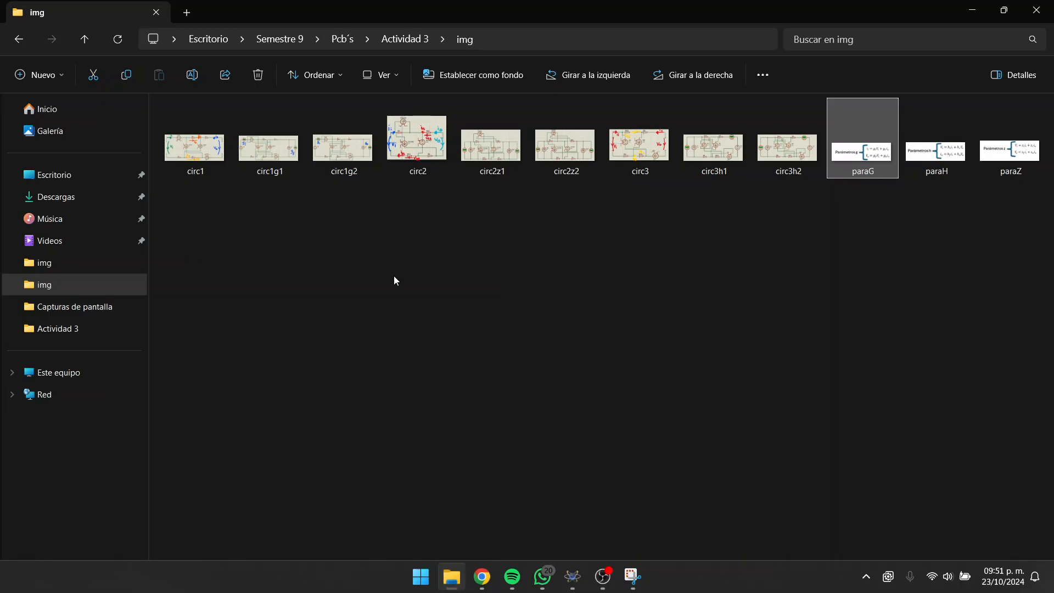
double_click(298, 179)
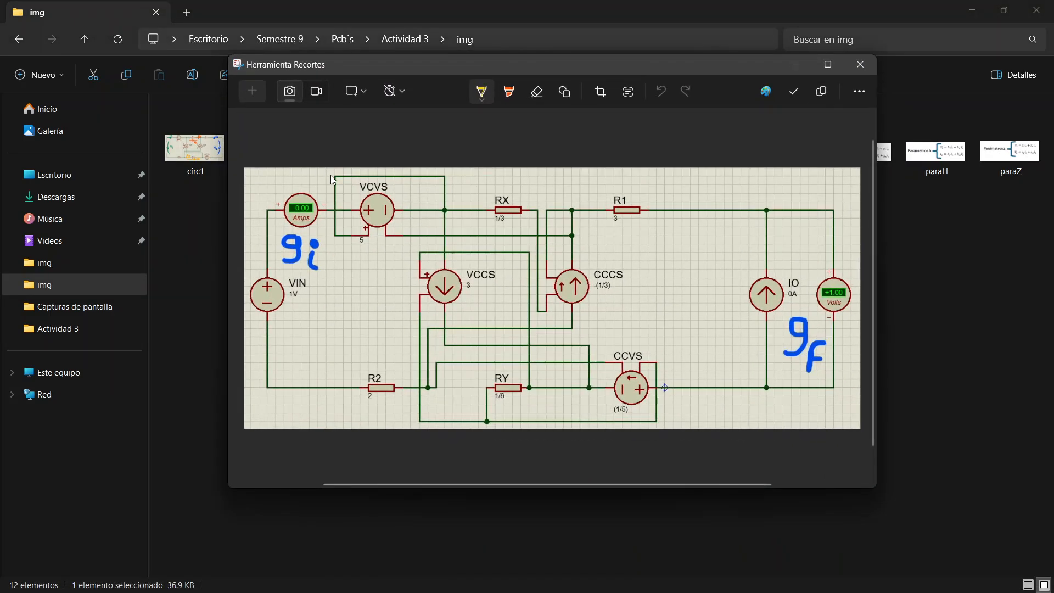
click(863, 67)
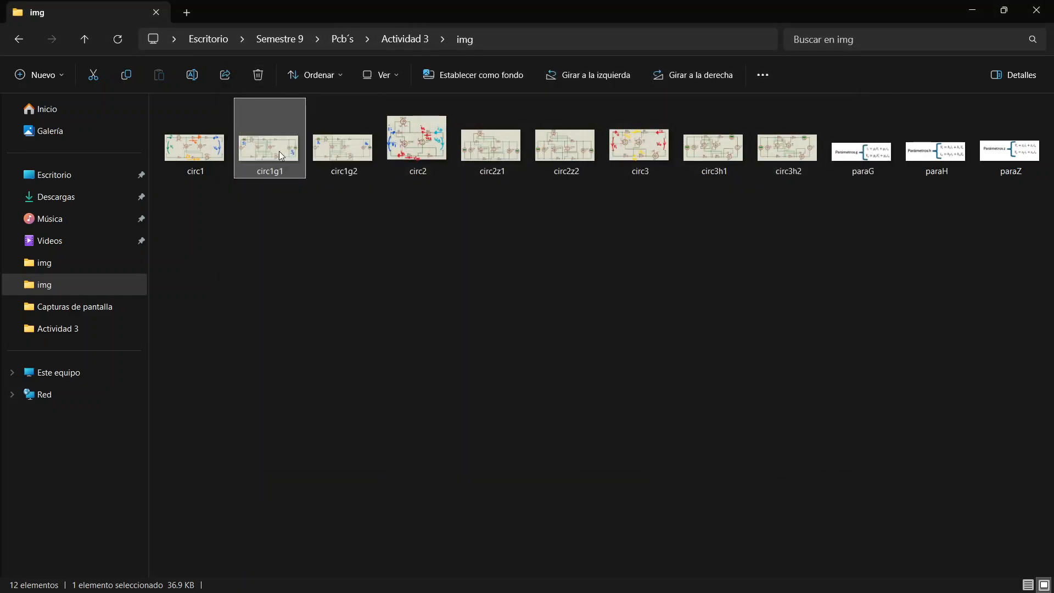
double_click(327, 155)
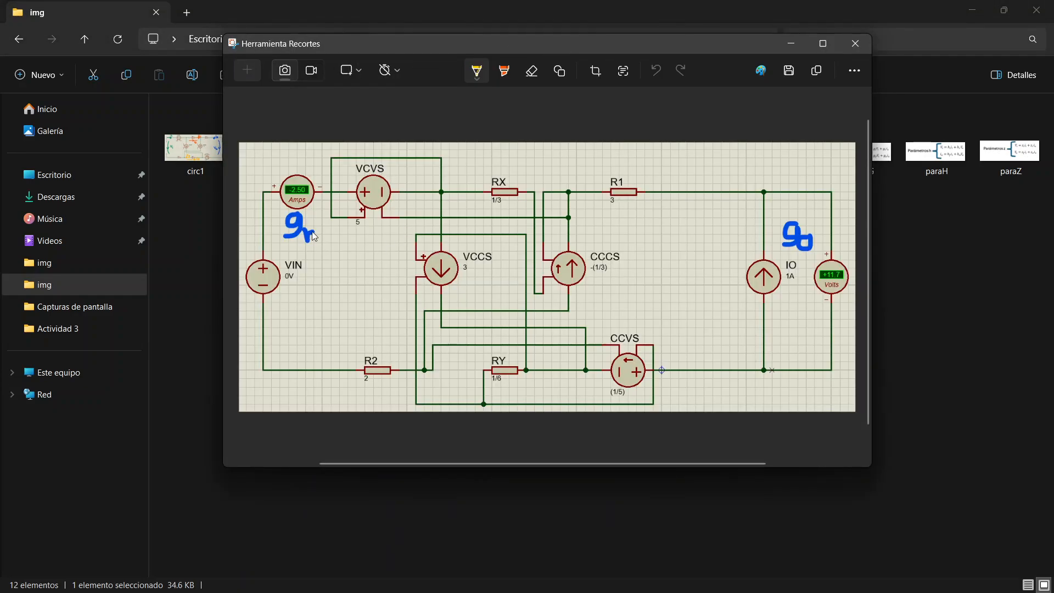
click(855, 43)
click(962, 10)
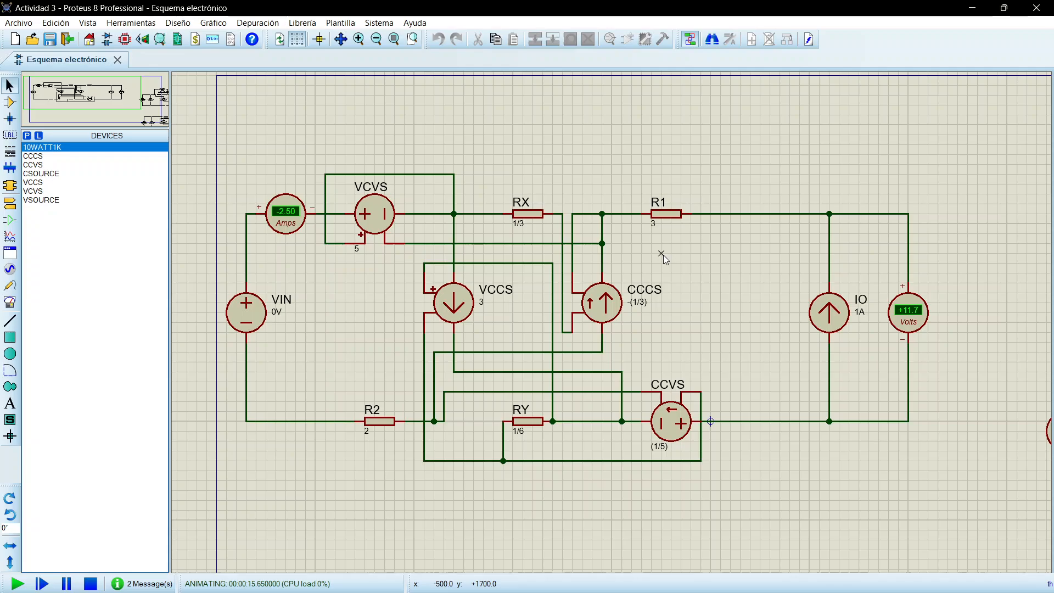
- Look over the first circuit's meter readings once more and stop the simulation
scroll(663, 255, down, 1)
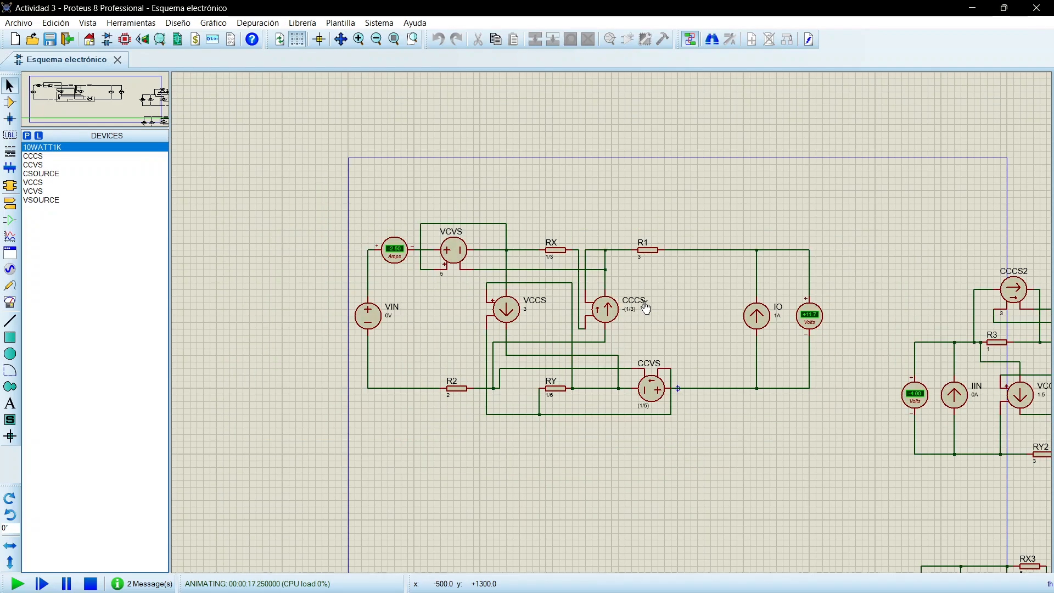
scroll(650, 301, up, 1)
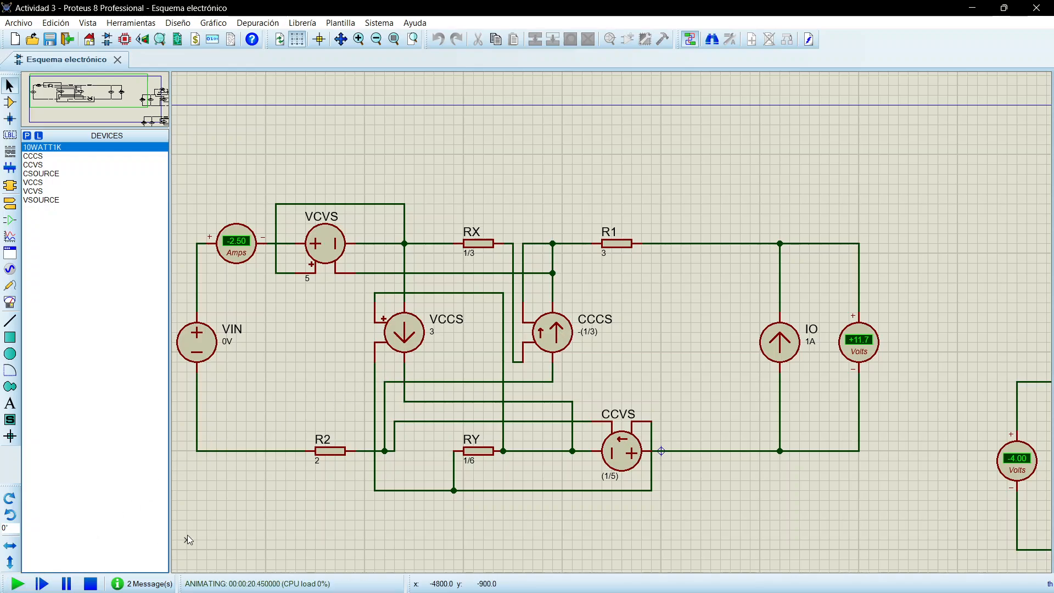
click(91, 584)
scroll(616, 371, down, 2)
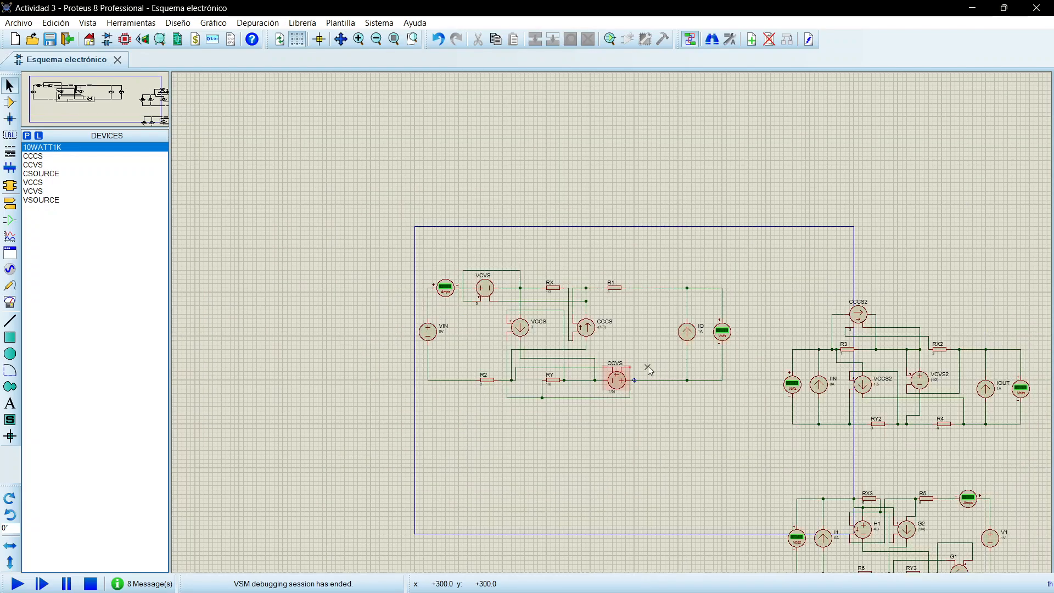
- Examine the second circuit's dependent sources, resistors, IIN and IOUT current sources, and input and output voltmeters
scroll(631, 379, up, 2)
scroll(631, 381, down, 1)
scroll(631, 378, up, 2)
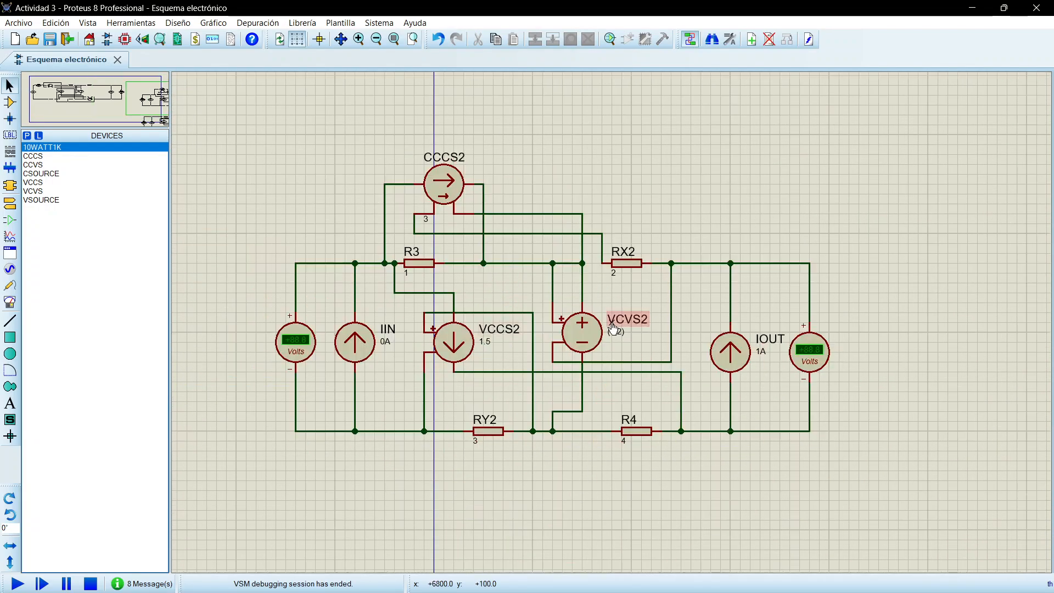
scroll(570, 335, down, 1)
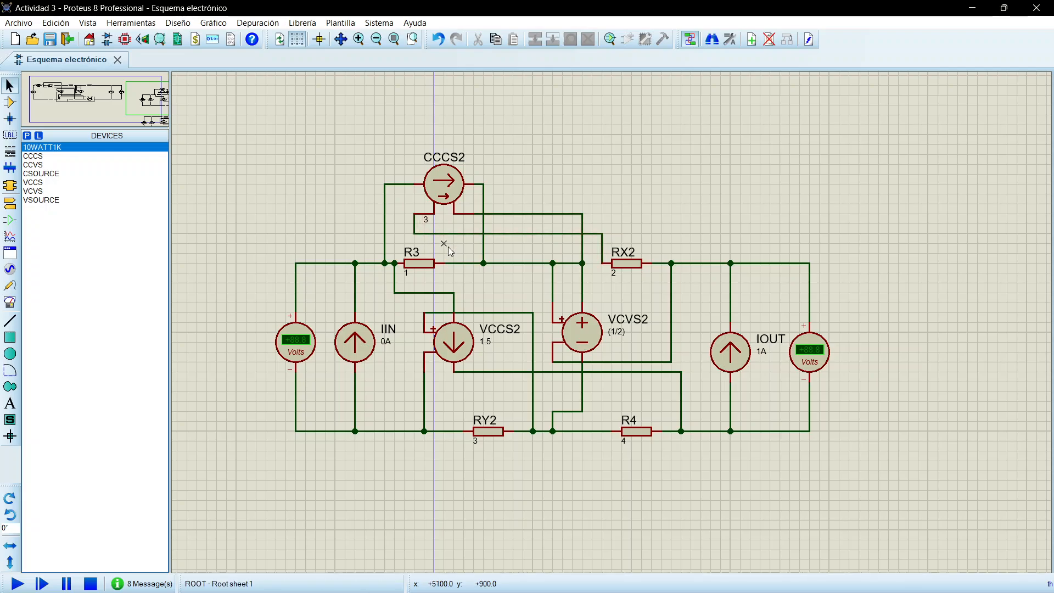
click(485, 313)
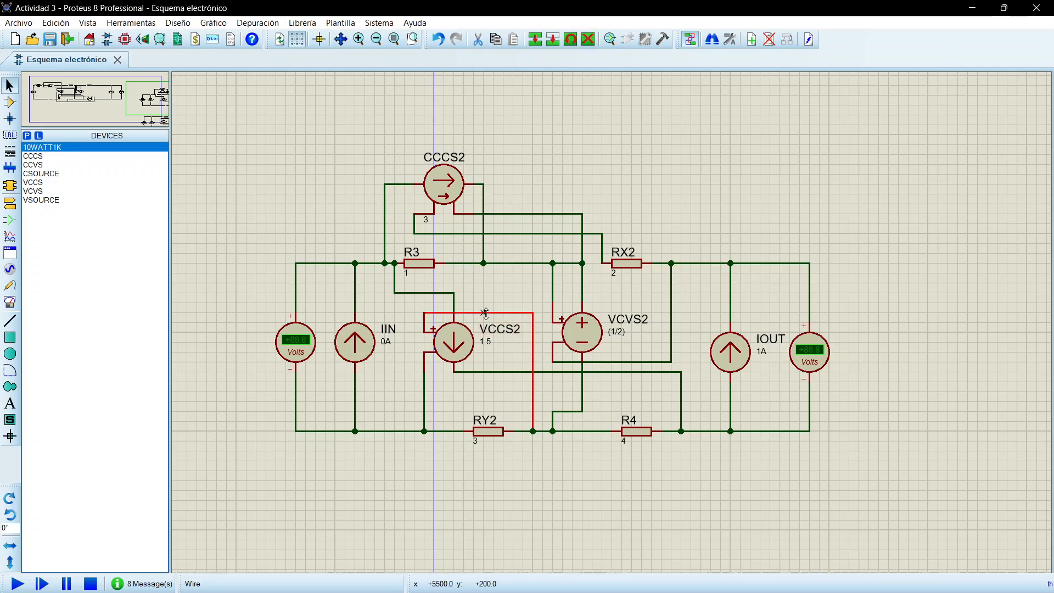
mouse_move(485, 314)
mouse_down()
mouse_move(484, 293)
mouse_move(493, 303)
mouse_up()
click(501, 286)
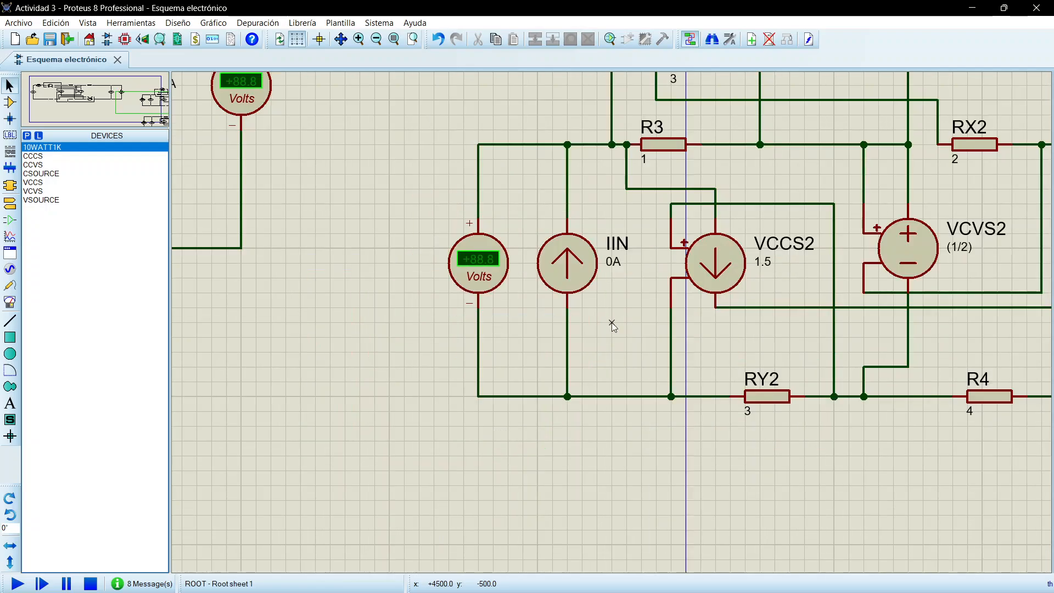
scroll(387, 377, up, 1)
scroll(672, 289, down, 2)
scroll(807, 324, up, 1)
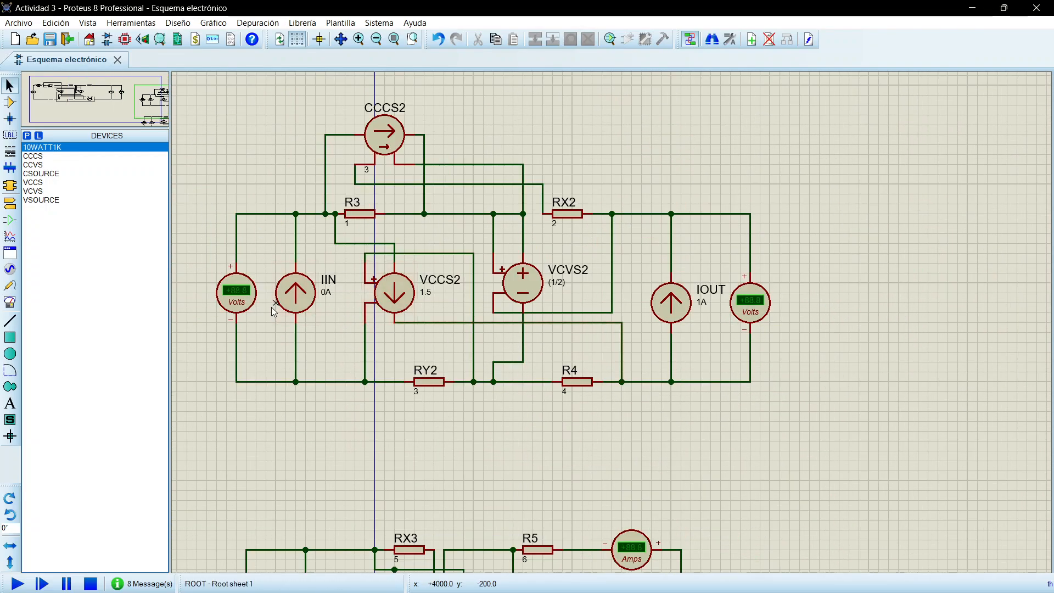
scroll(621, 295, up, 1)
scroll(552, 328, down, 1)
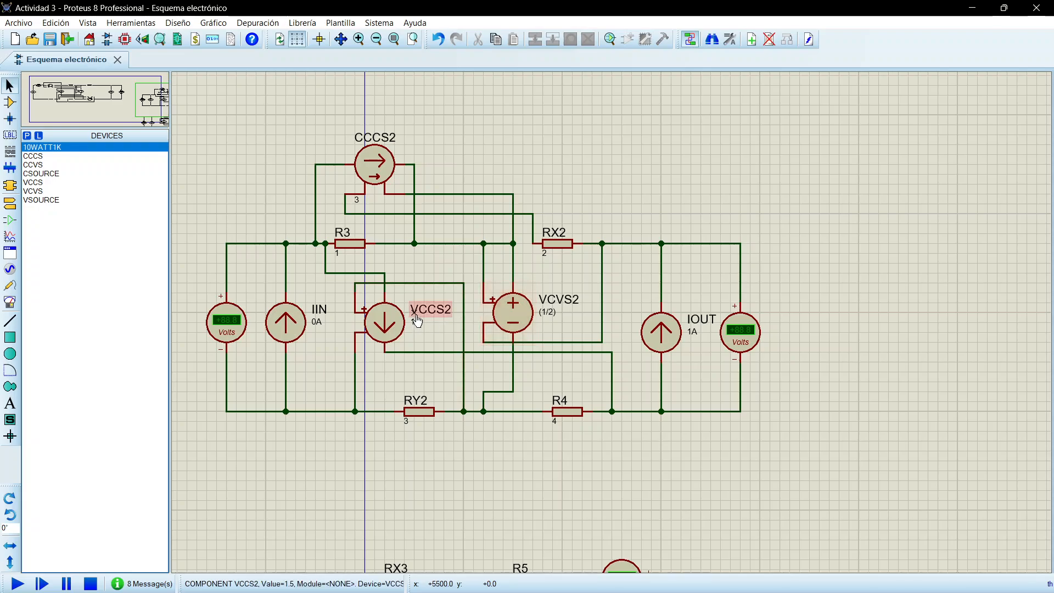
- Open the paraZ image from the img folder and place it beside the second circuit's input side
click(476, 575)
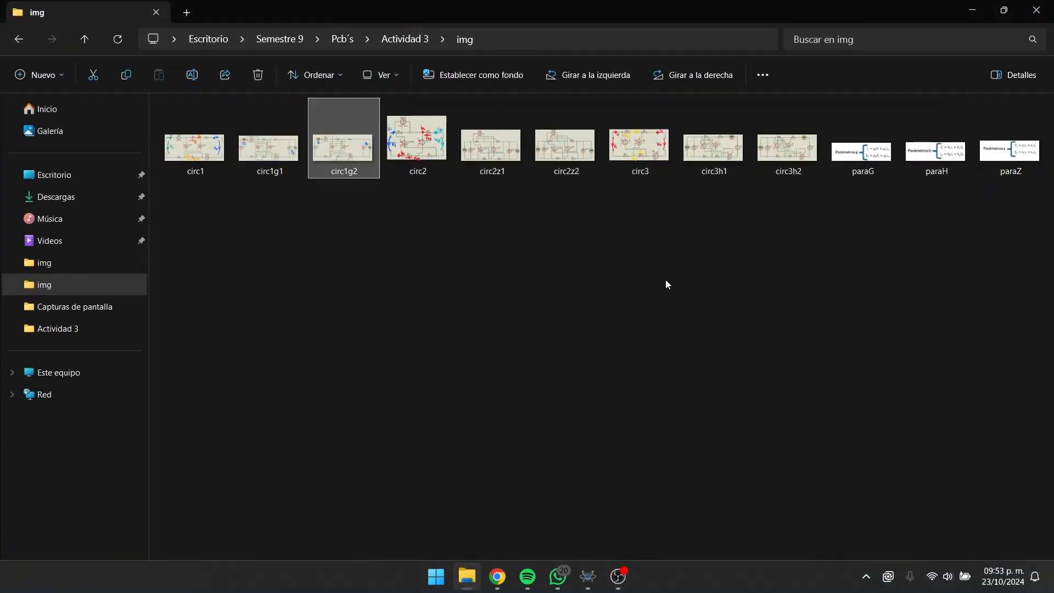
click(935, 152)
click(992, 157)
double_click(991, 156)
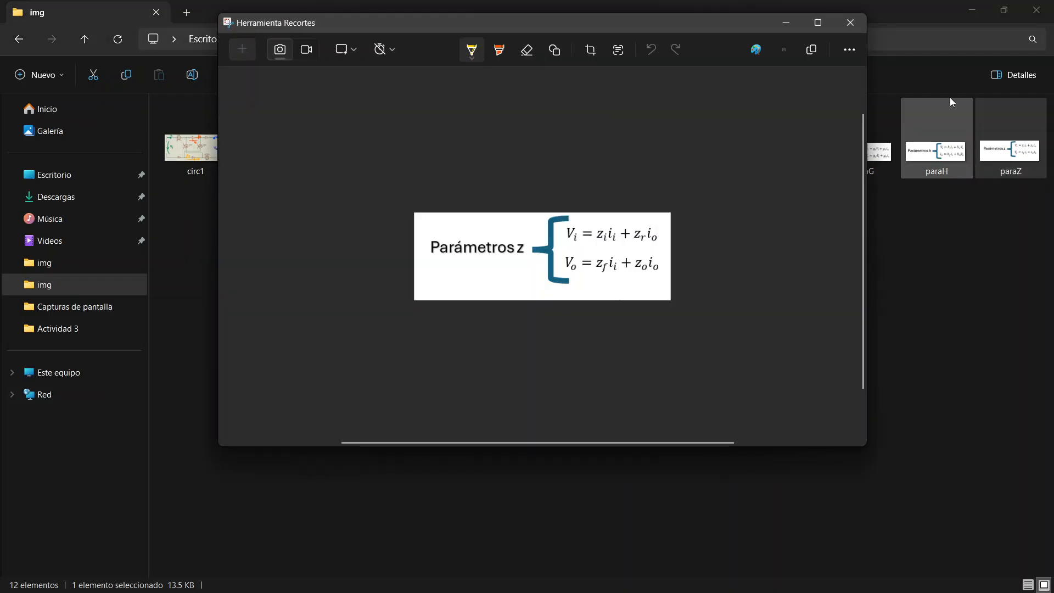
click(966, 8)
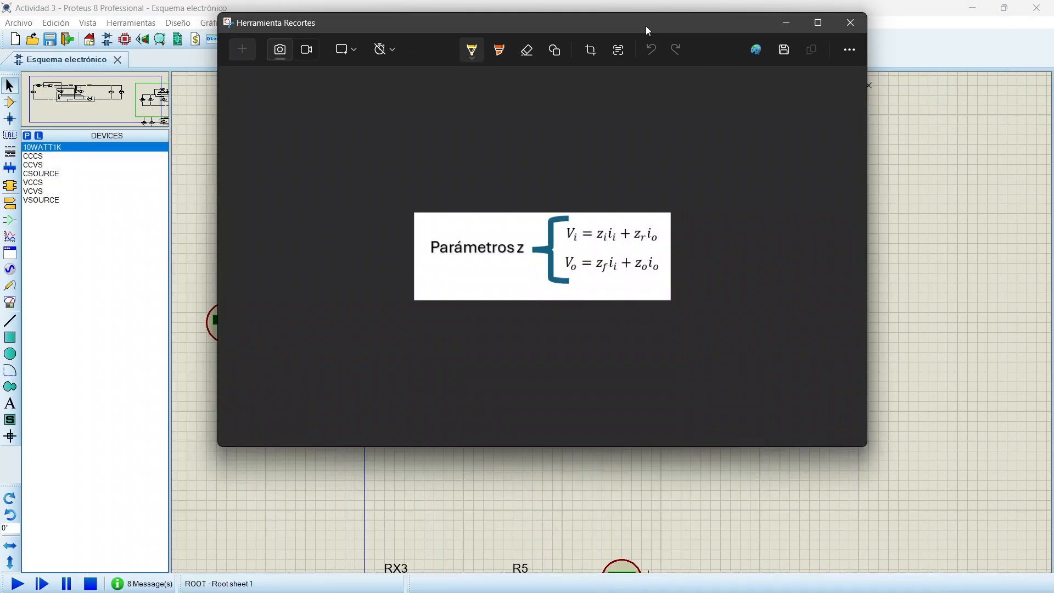
drag(645, 26, 872, 121)
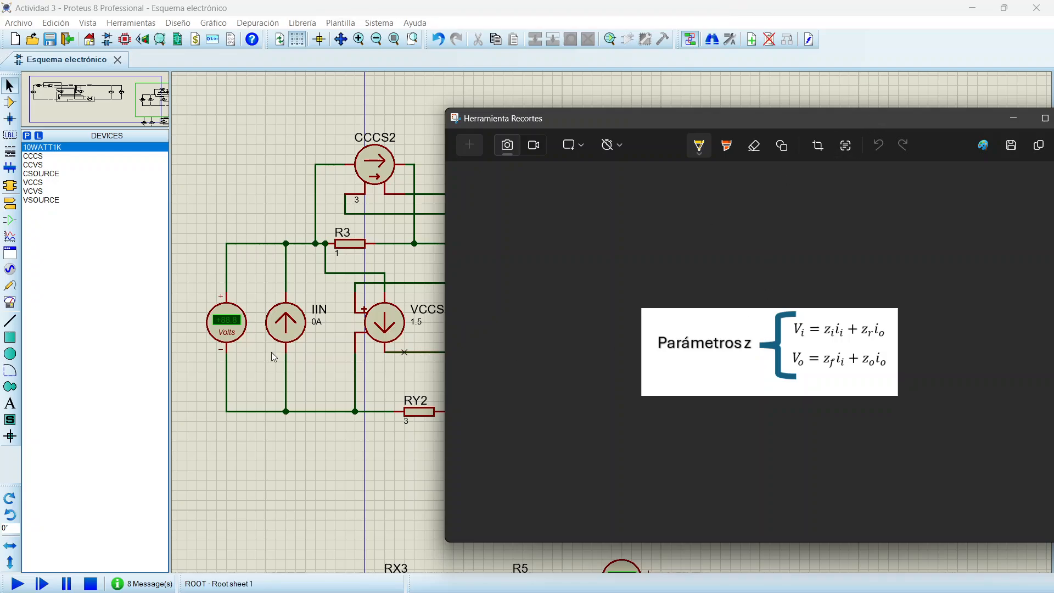
- Set the IIN source's current to 1A and the IOUT source's current to 0A
click(280, 335)
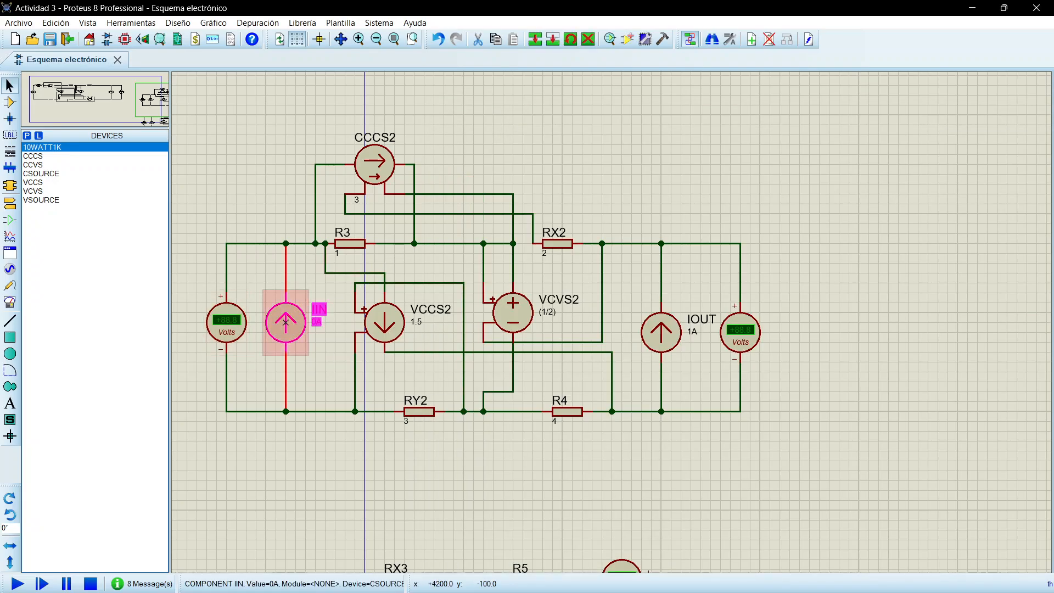
double_click(285, 323)
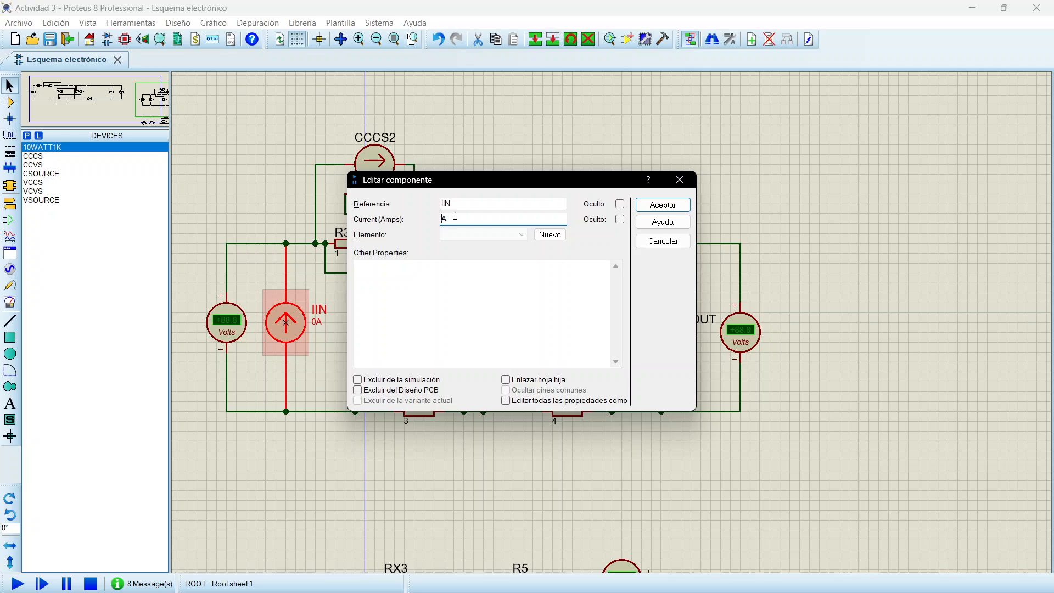
click(662, 204)
click(666, 329)
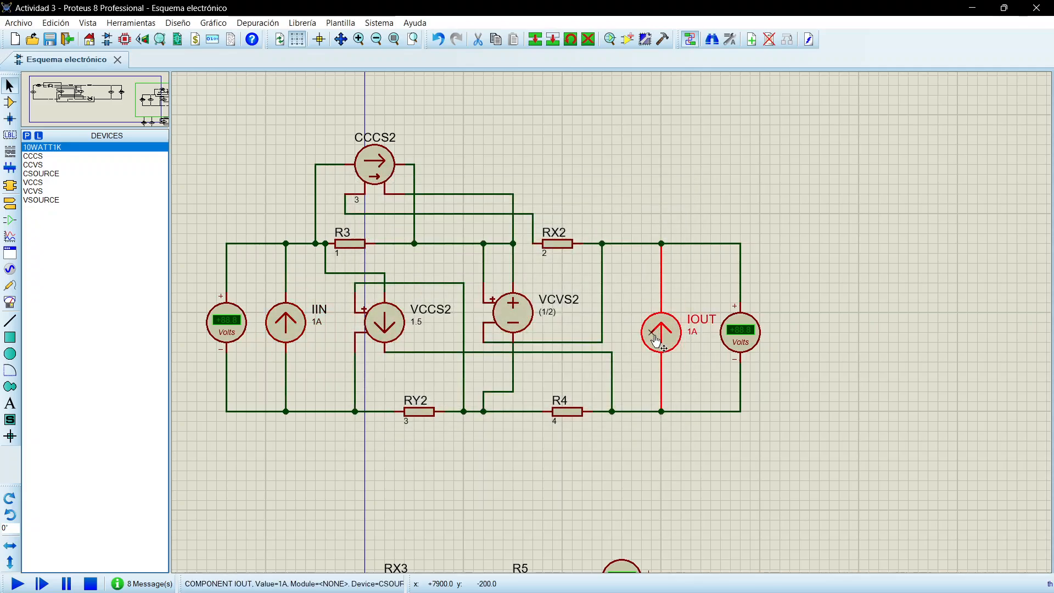
double_click(666, 329)
click(459, 218)
key(Left)
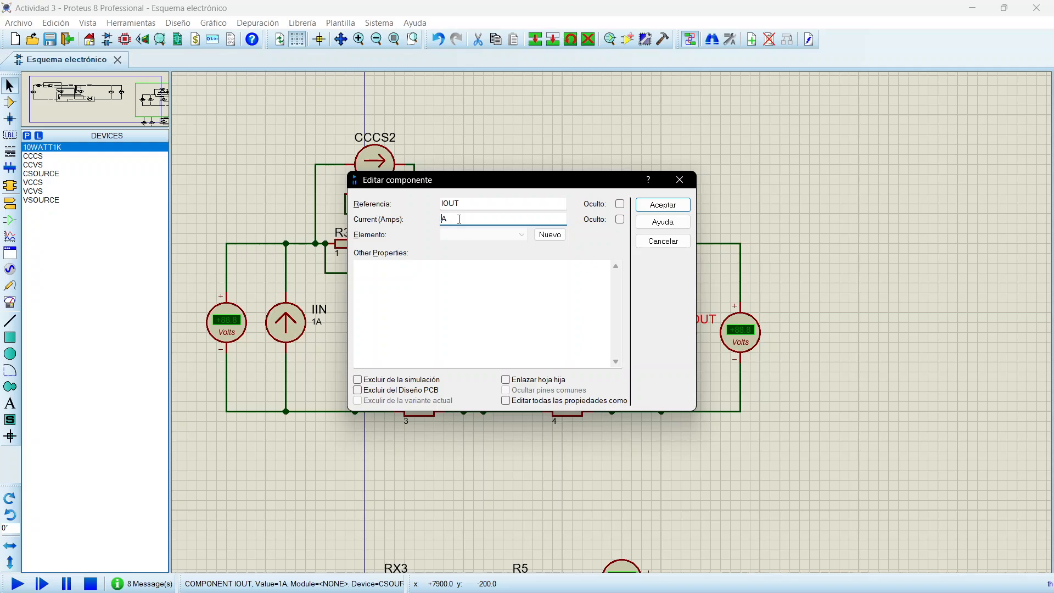
click(657, 206)
- Compare the z-parameter equations in the paraZ image with the circuit's input and output voltmeters
mouse_move(534, 587)
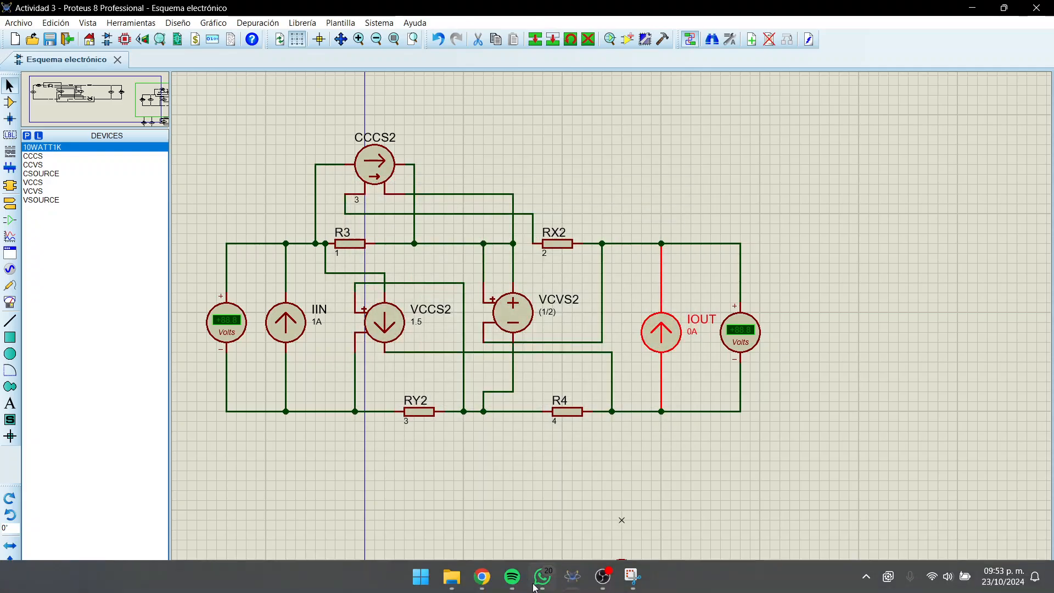
click(452, 579)
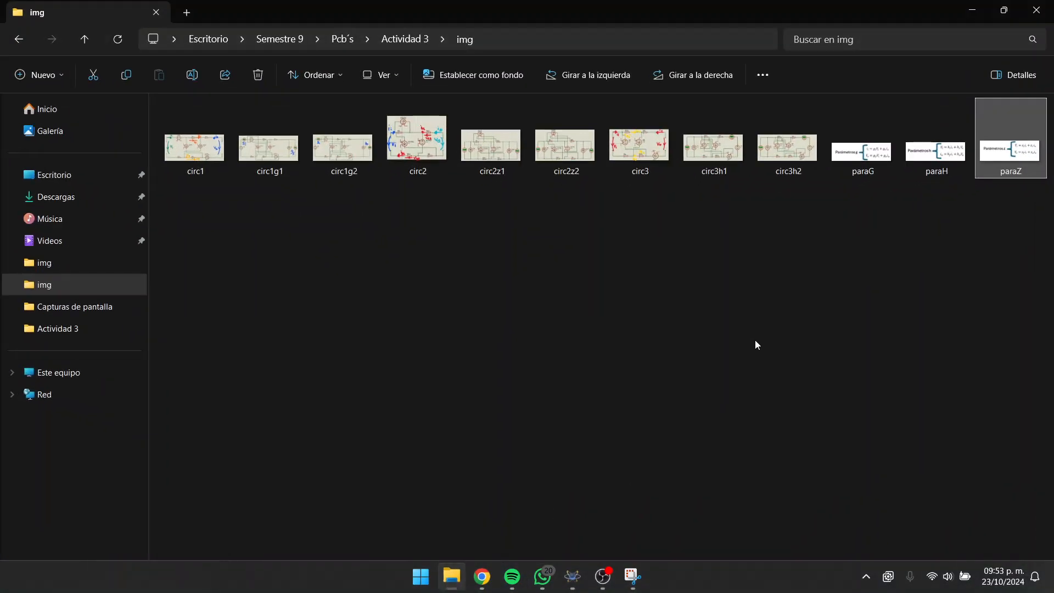
double_click(1006, 160)
click(973, 13)
click(972, 12)
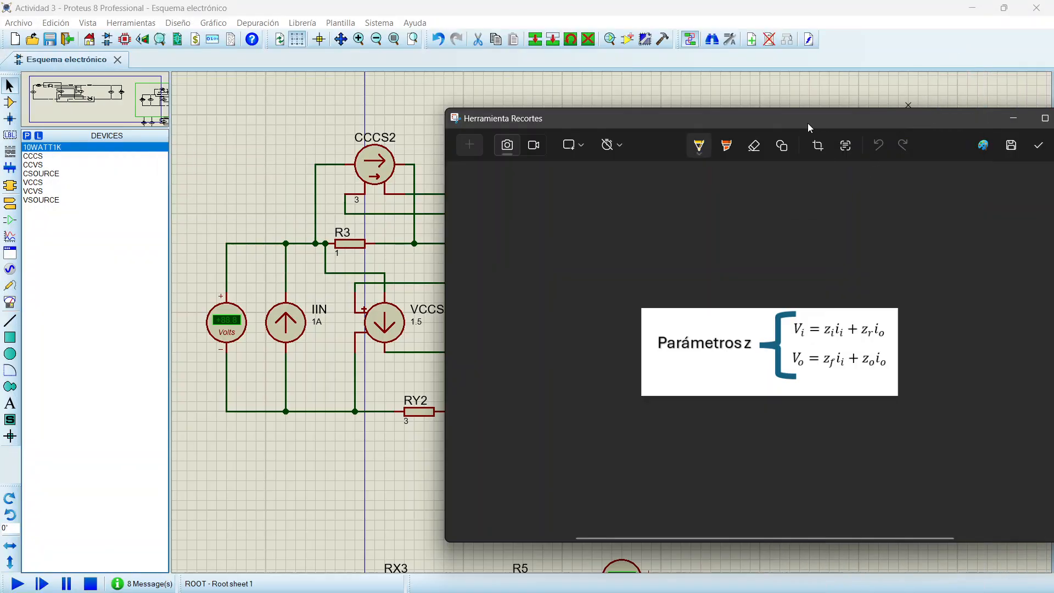
drag(808, 128, 619, 115)
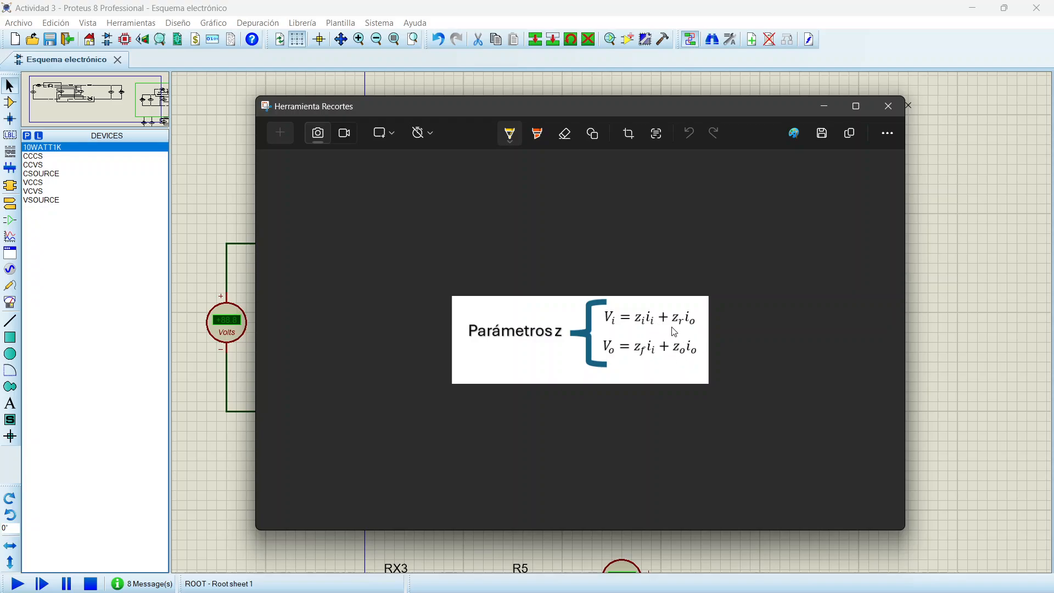
drag(661, 113, 825, 65)
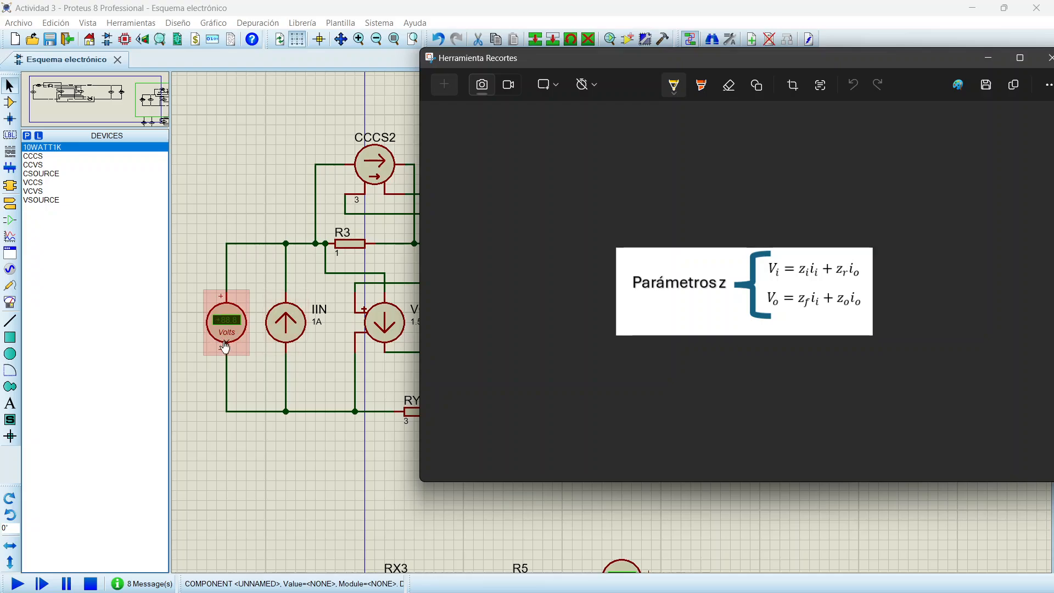
drag(817, 63, 353, 103)
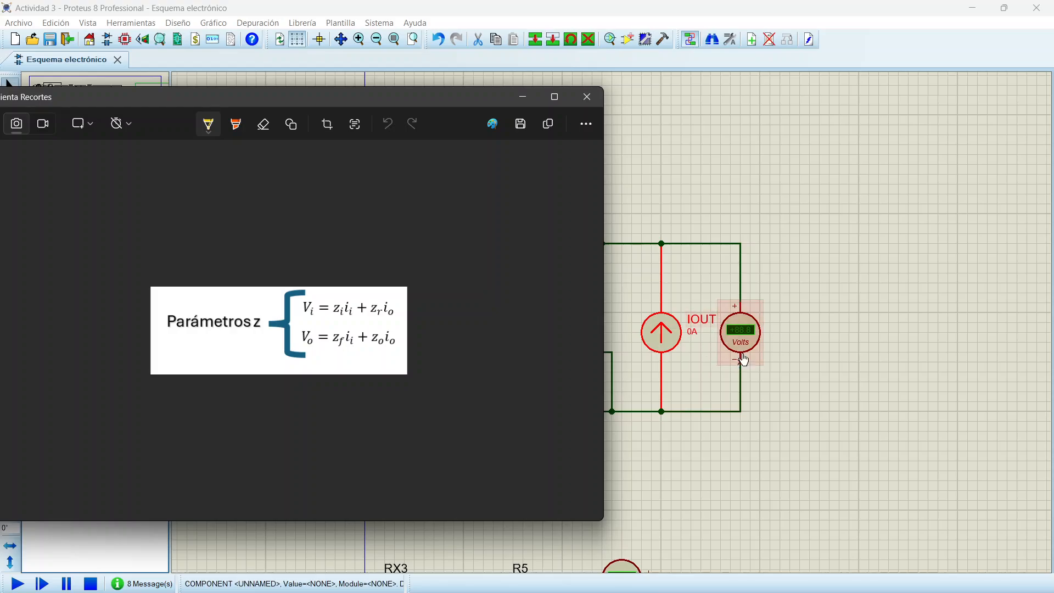
click(523, 98)
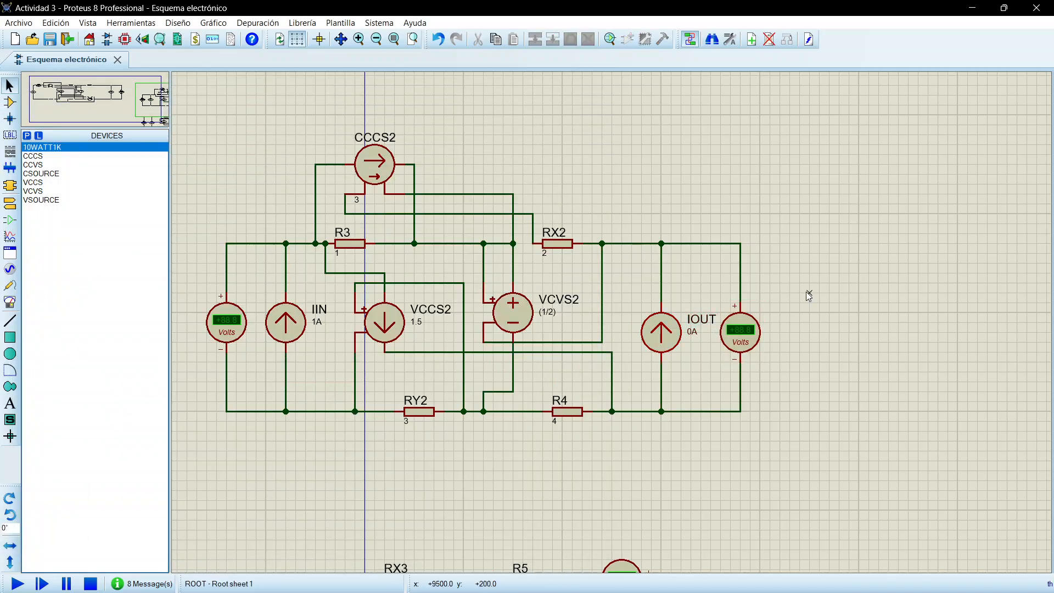
- Run the simulation, match both voltmeter readings to the z-parameter equations, and stop it
click(15, 584)
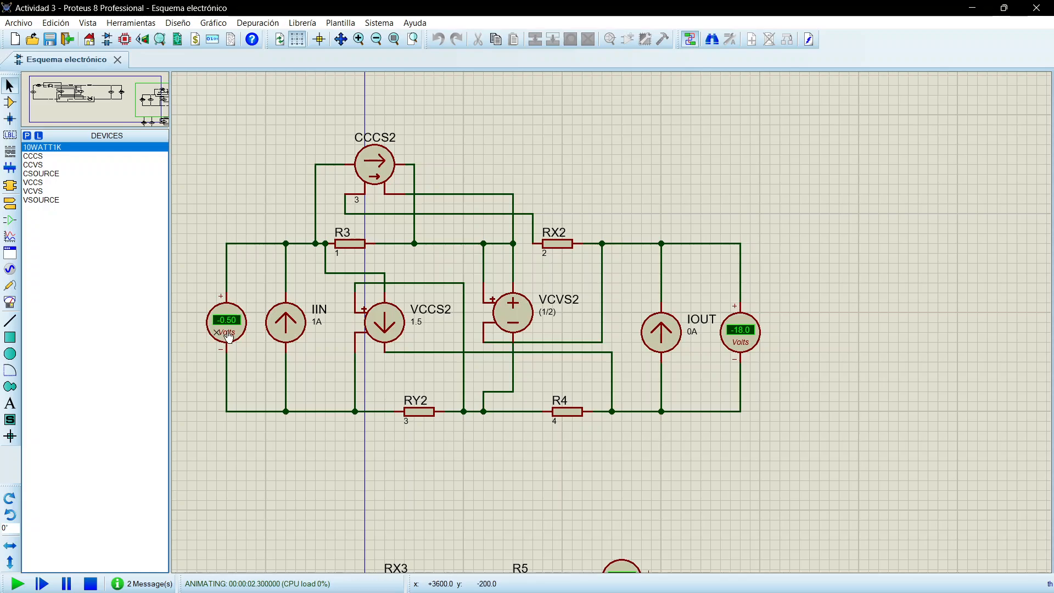
mouse_move(542, 575)
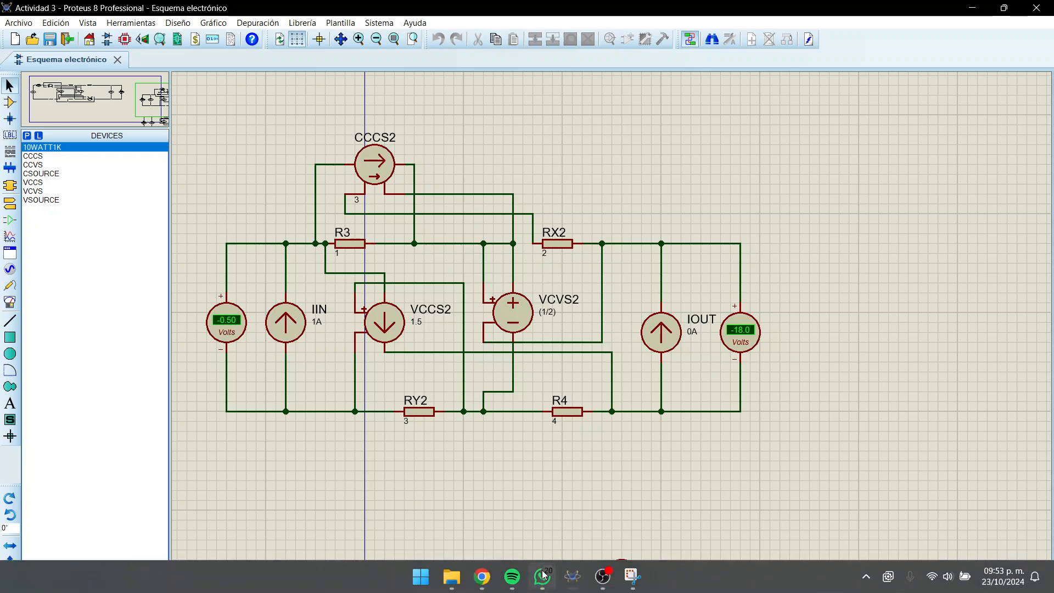
click(631, 576)
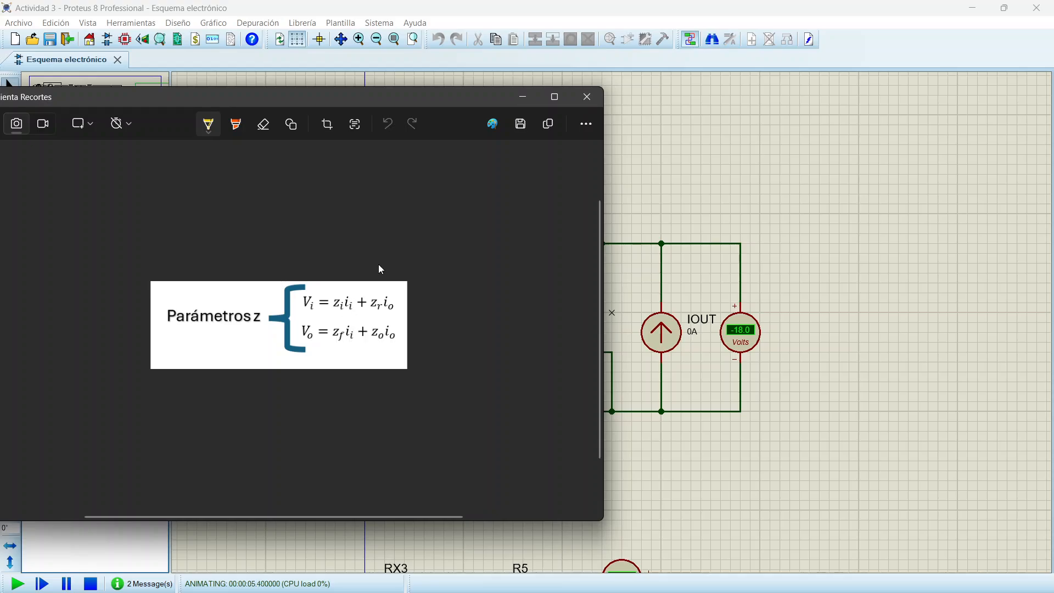
click(522, 97)
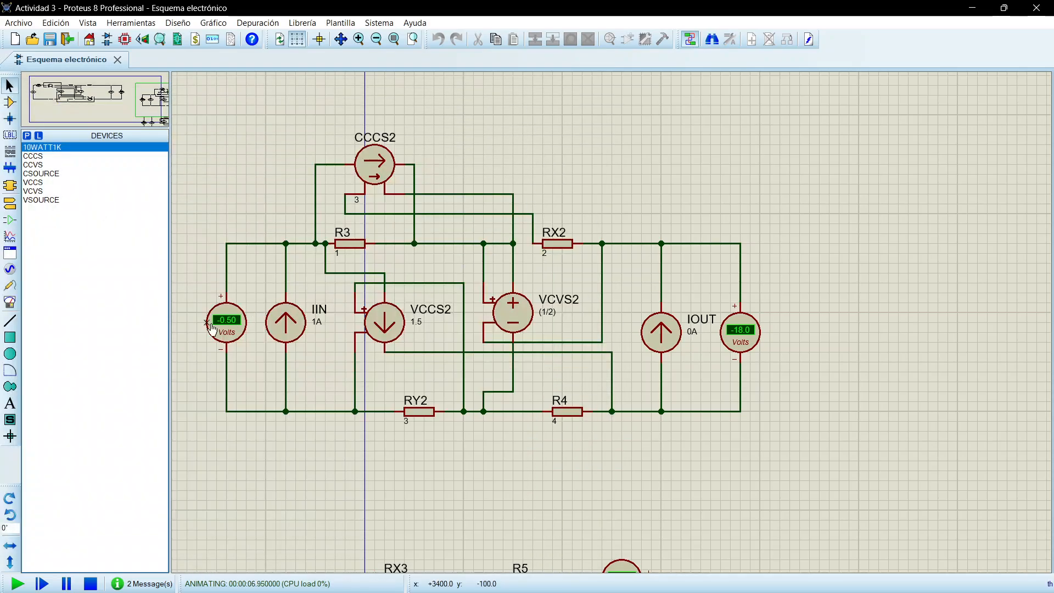
click(90, 583)
- Set the IIN source's current to 0A and the IOUT source's current to 1A, consulting the z-parameter equations first
mouse_move(624, 590)
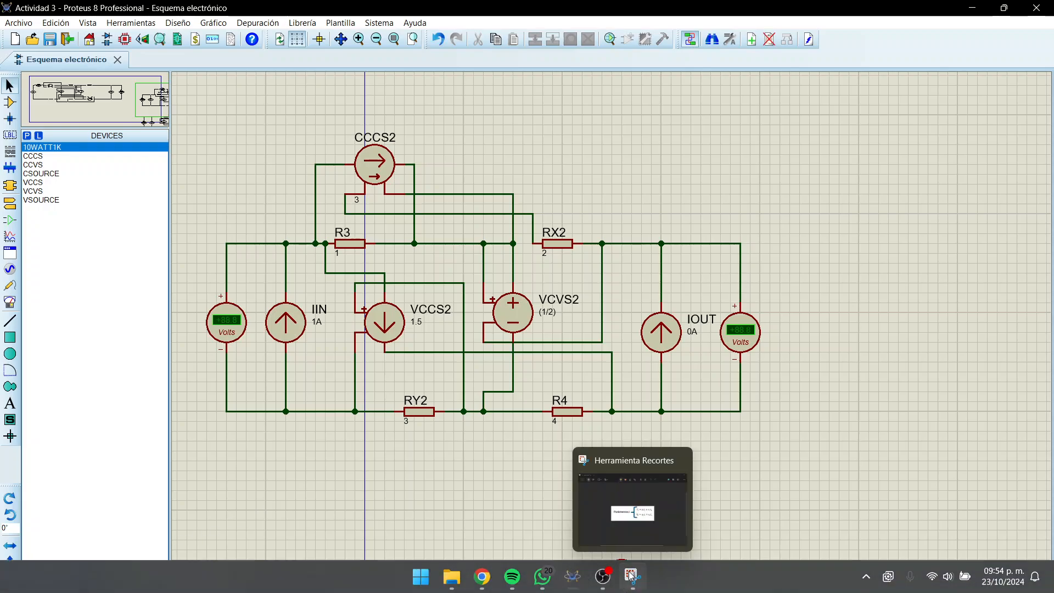
click(601, 502)
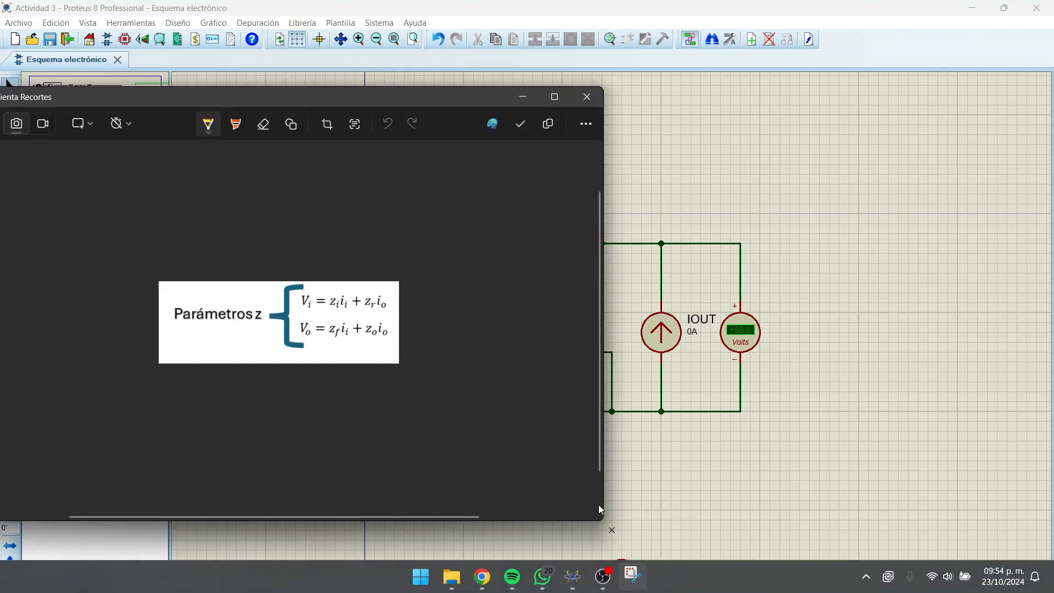
click(522, 98)
double_click(285, 322)
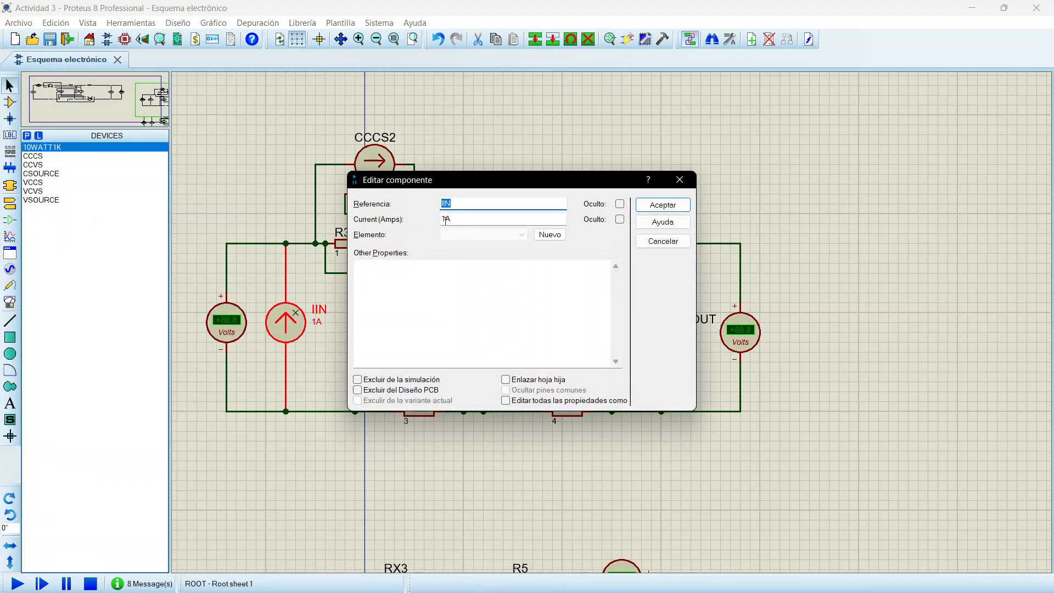
click(447, 220)
text(0)
key(Return)
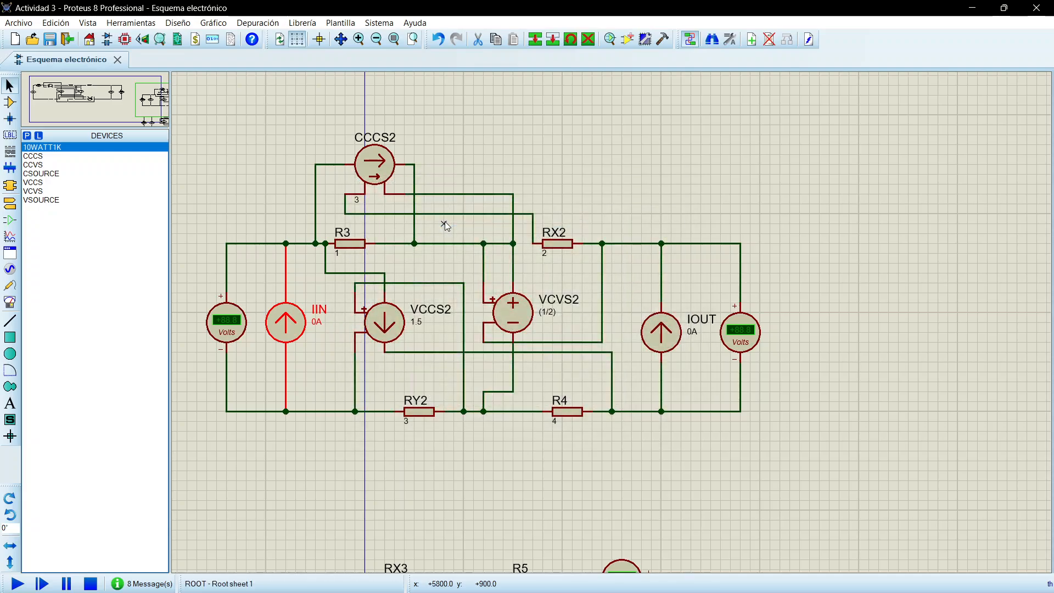
double_click(661, 332)
click(471, 219)
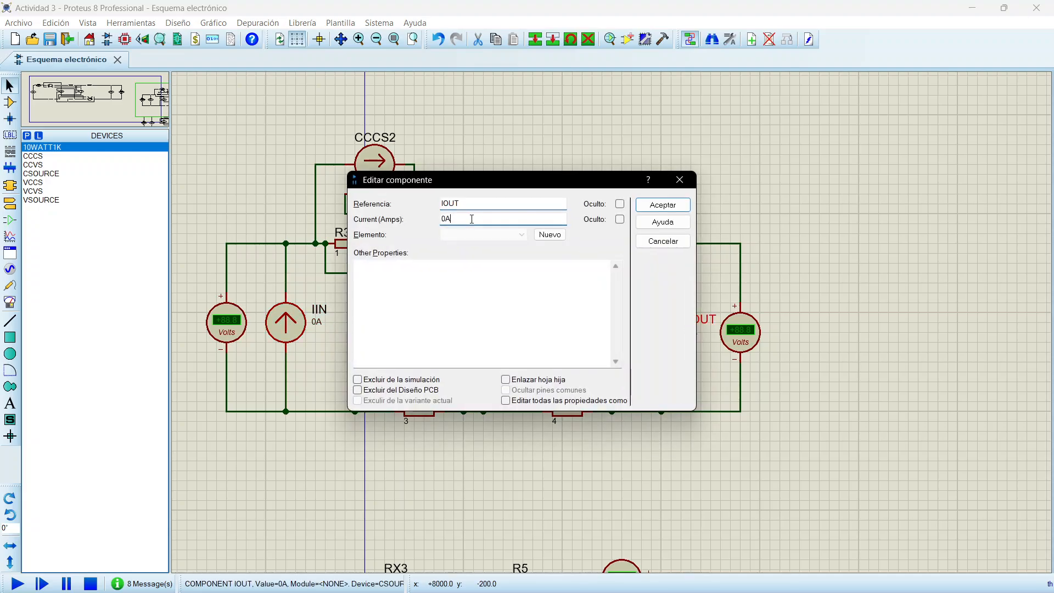
key(Left)
key(BackSpace)
text(1)
key(Return)
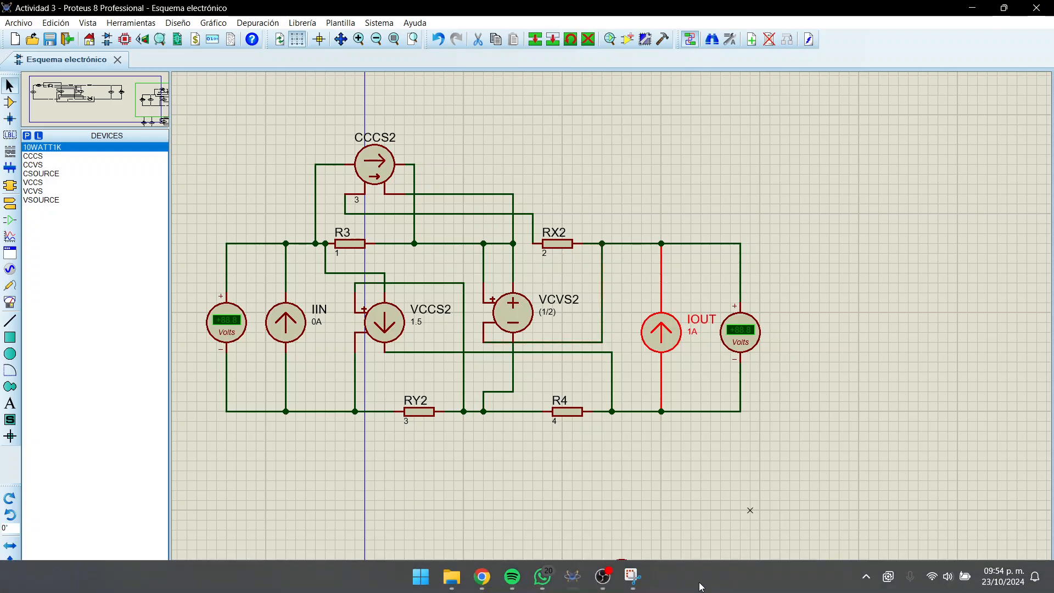
- Run the simulation of the second circuit, match both voltmeter readings to the z-parameter equations for the IOUT-only case, and stop it
click(632, 574)
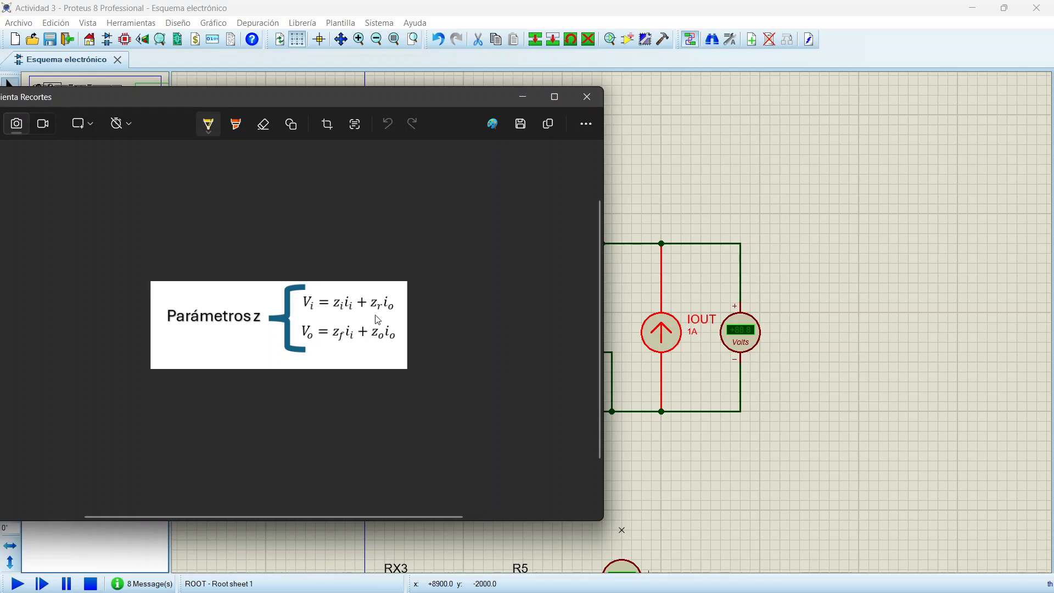
click(522, 96)
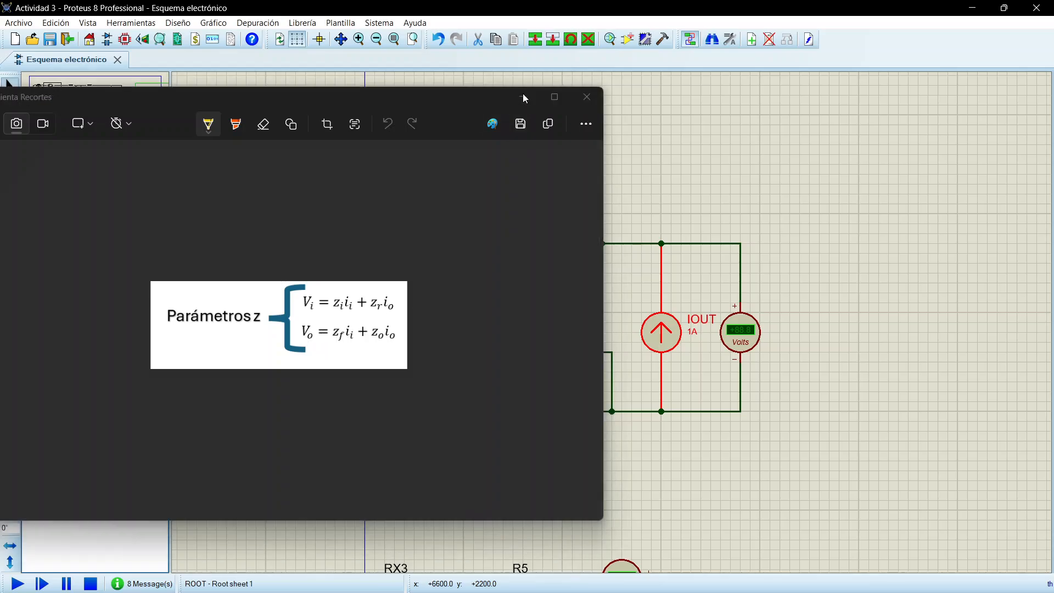
click(17, 583)
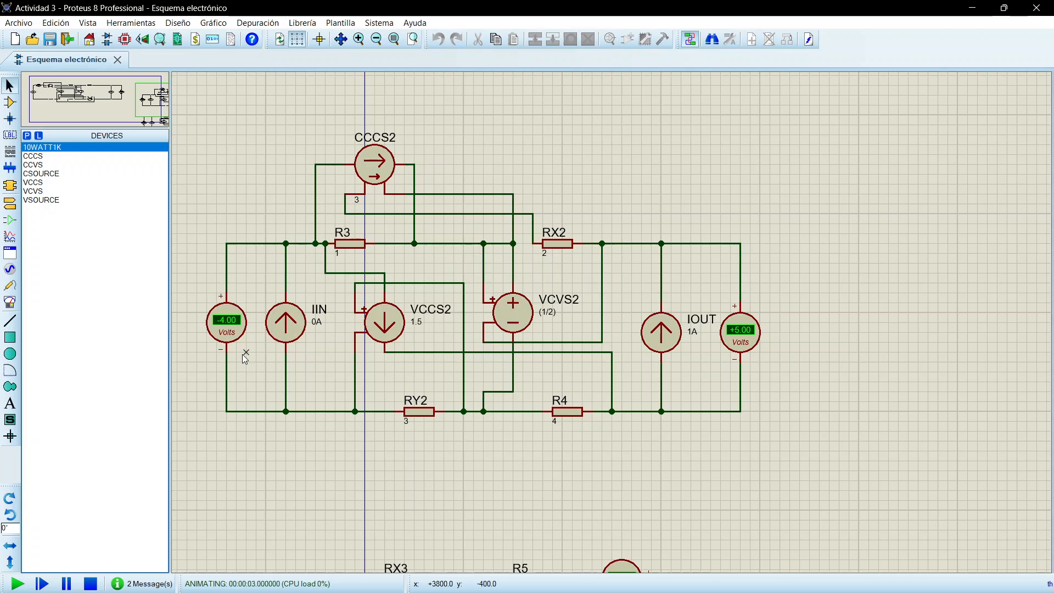
mouse_move(662, 585)
click(633, 576)
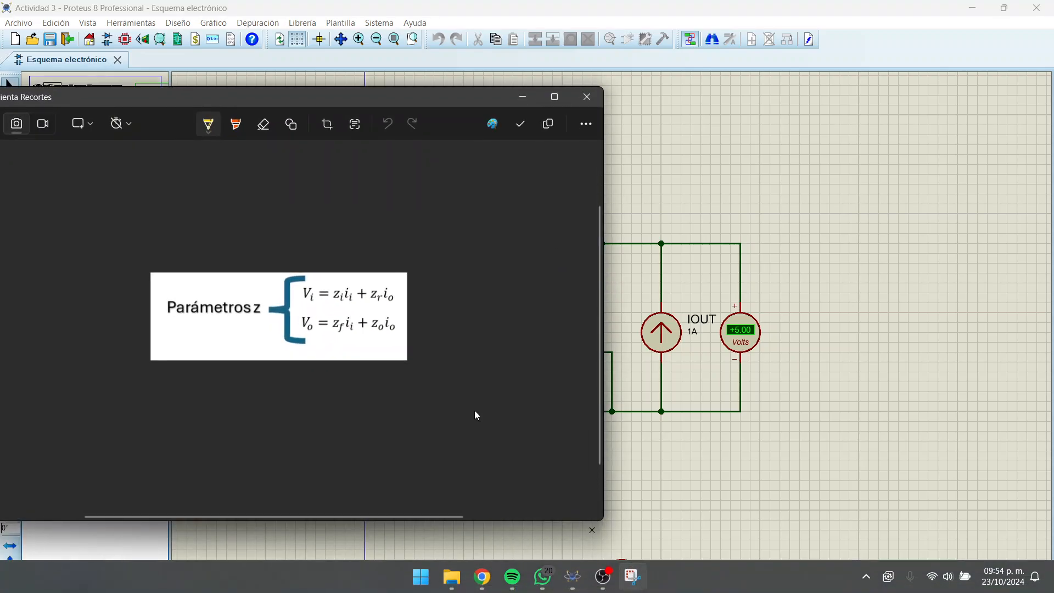
click(523, 97)
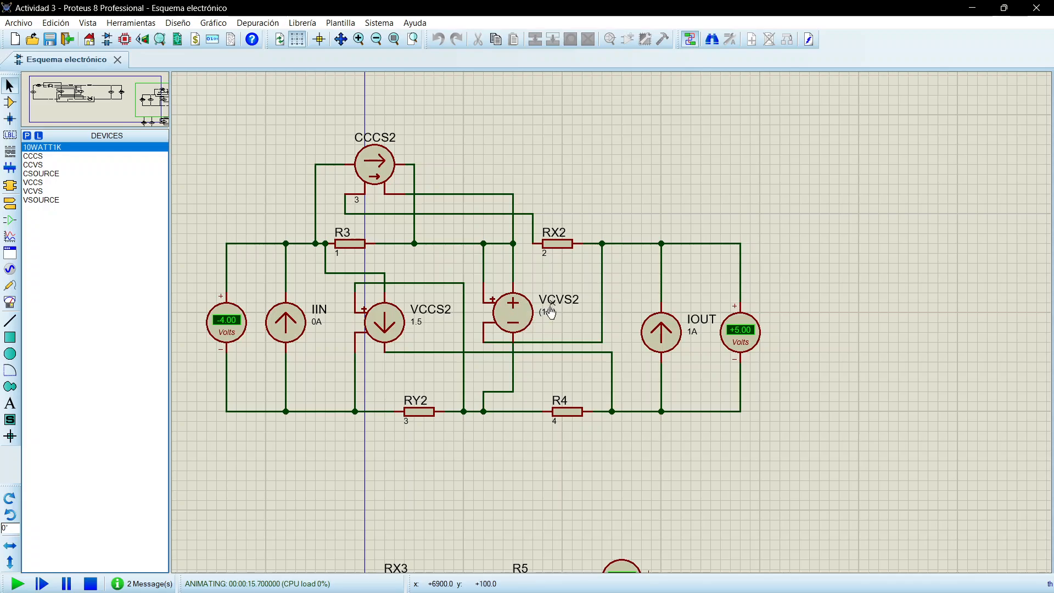
click(91, 584)
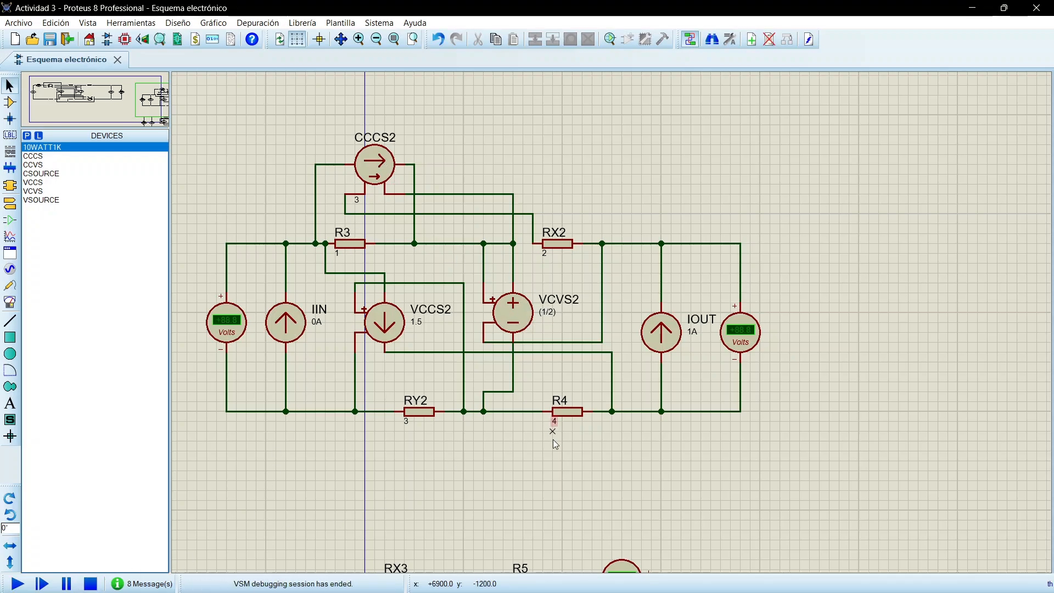
- Examine the third circuit containing sources I1 and V1, its resistors, dependent sources H1, G1 and G2, and its voltmeter and ammeter
scroll(552, 439, down, 3)
scroll(570, 436, up, 3)
scroll(612, 323, up, 1)
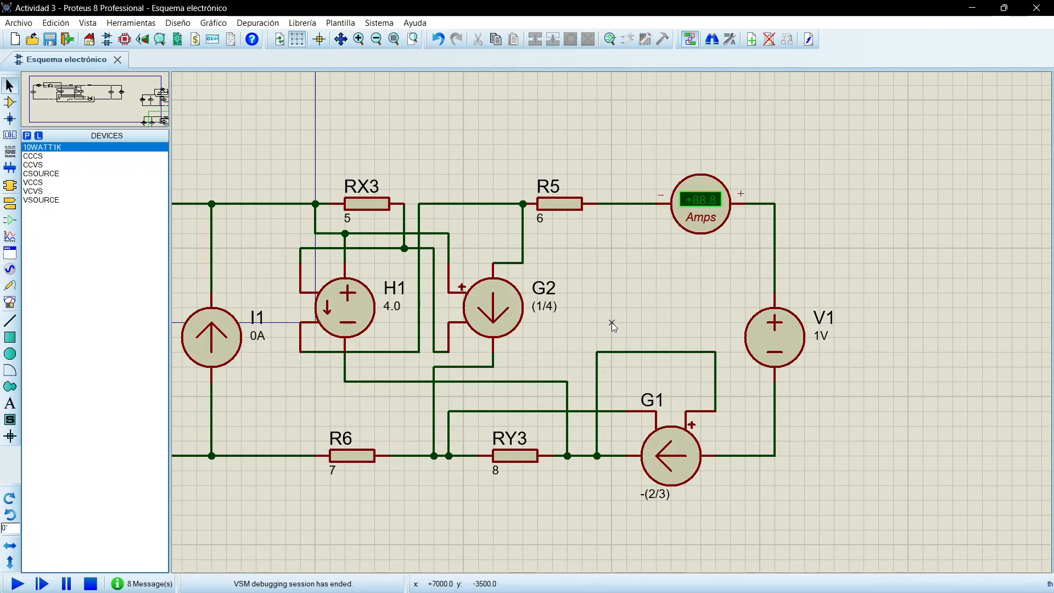
scroll(413, 350, down, 1)
scroll(413, 350, up, 1)
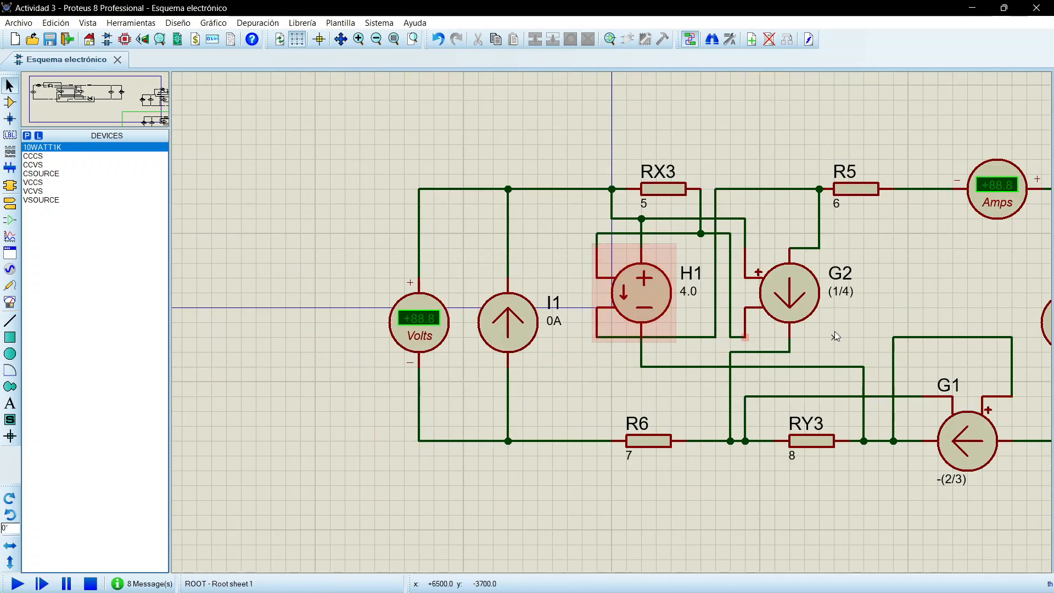
scroll(835, 331, down, 1)
scroll(578, 328, up, 1)
scroll(541, 331, down, 1)
scroll(541, 332, up, 1)
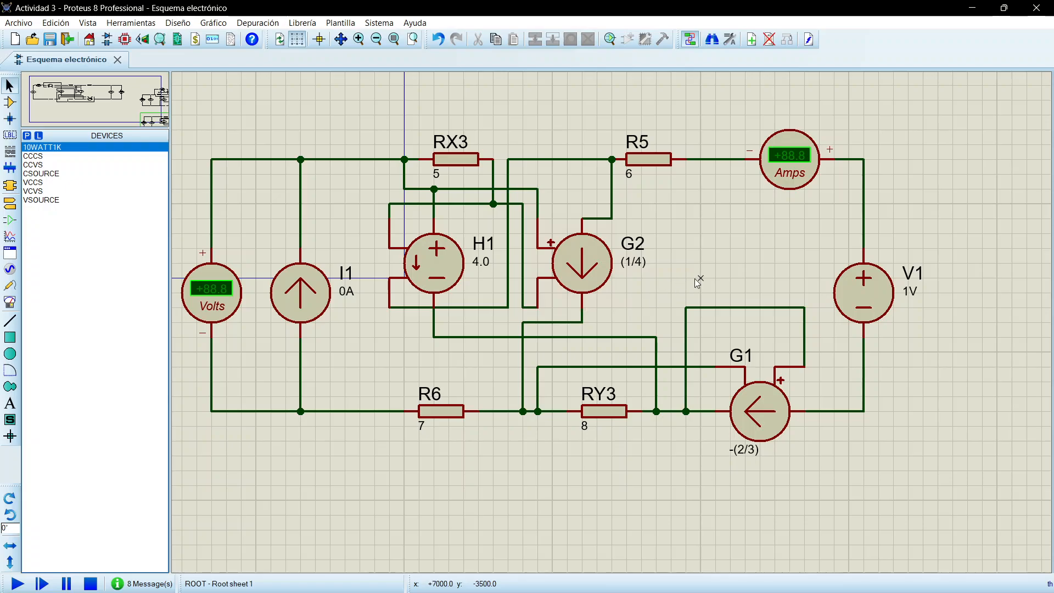
scroll(693, 278, down, 2)
scroll(612, 321, up, 2)
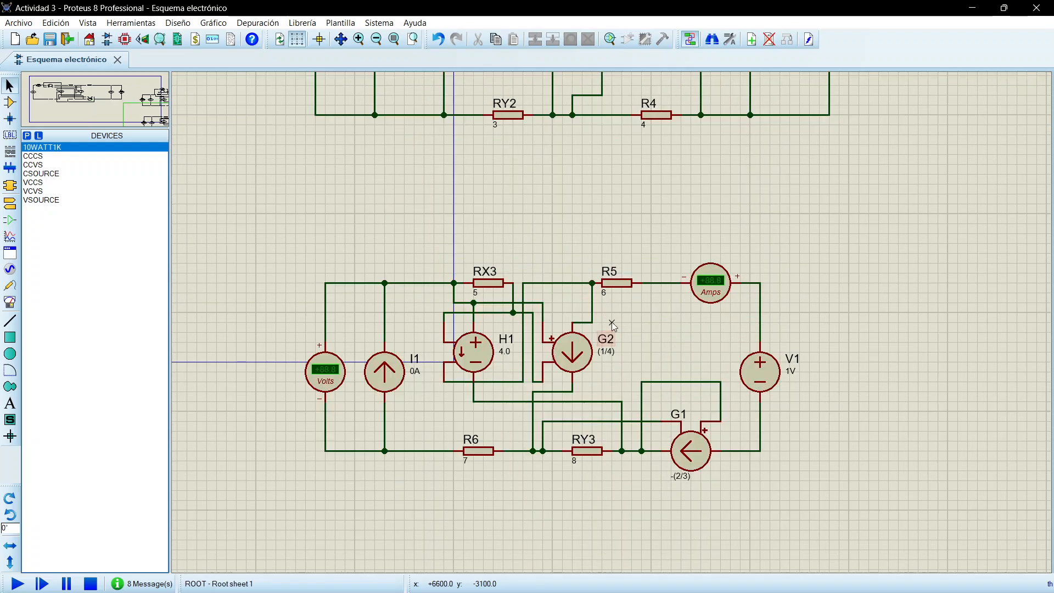
scroll(538, 315, down, 1)
scroll(519, 324, up, 1)
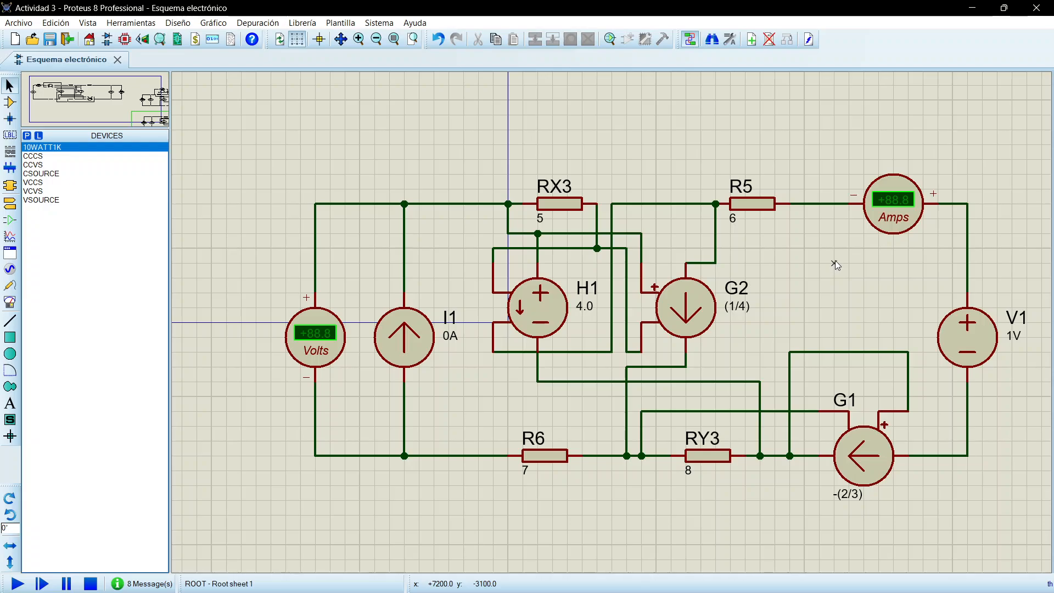
scroll(835, 260, down, 1)
scroll(768, 307, up, 1)
scroll(612, 325, down, 1)
scroll(571, 334, up, 1)
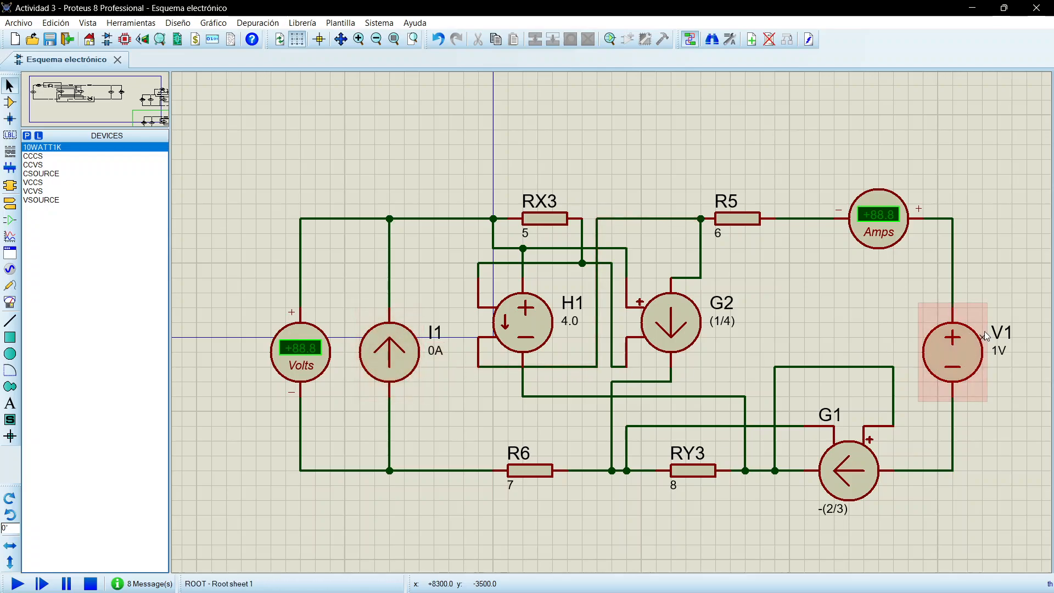
- Open the paraH image from the img folder and compare its h-parameter equations with the third circuit's sources, voltmeter and ammeter
mouse_move(557, 579)
click(451, 575)
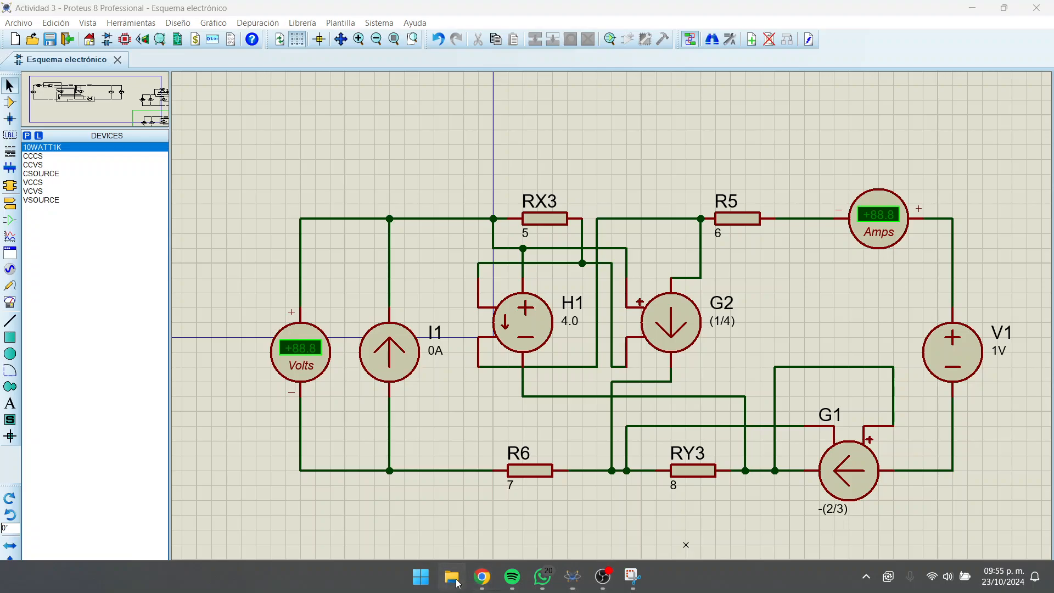
click(954, 159)
double_click(954, 159)
click(971, 10)
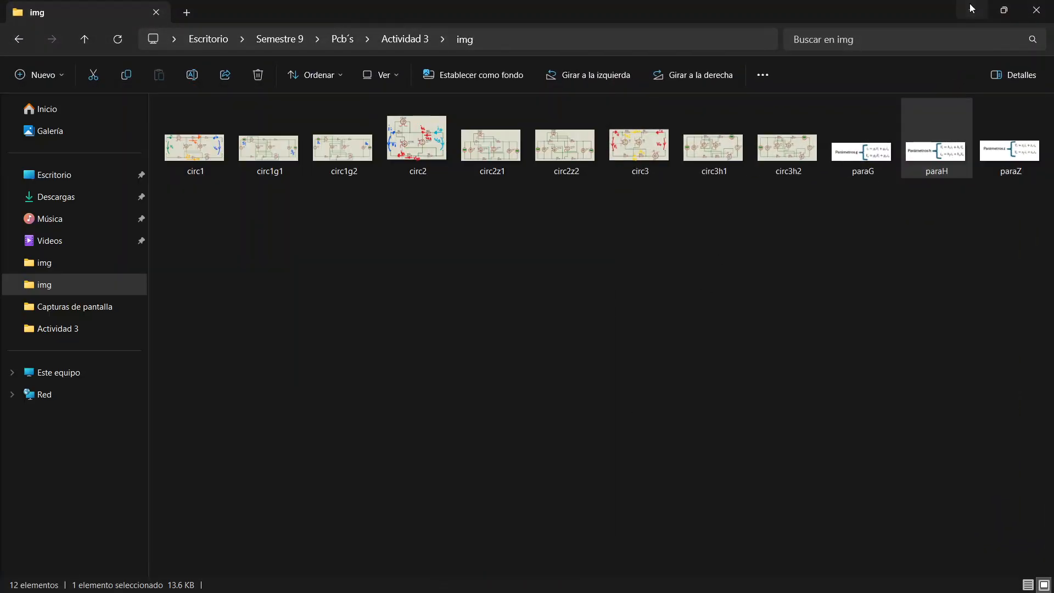
drag(420, 96, 770, 75)
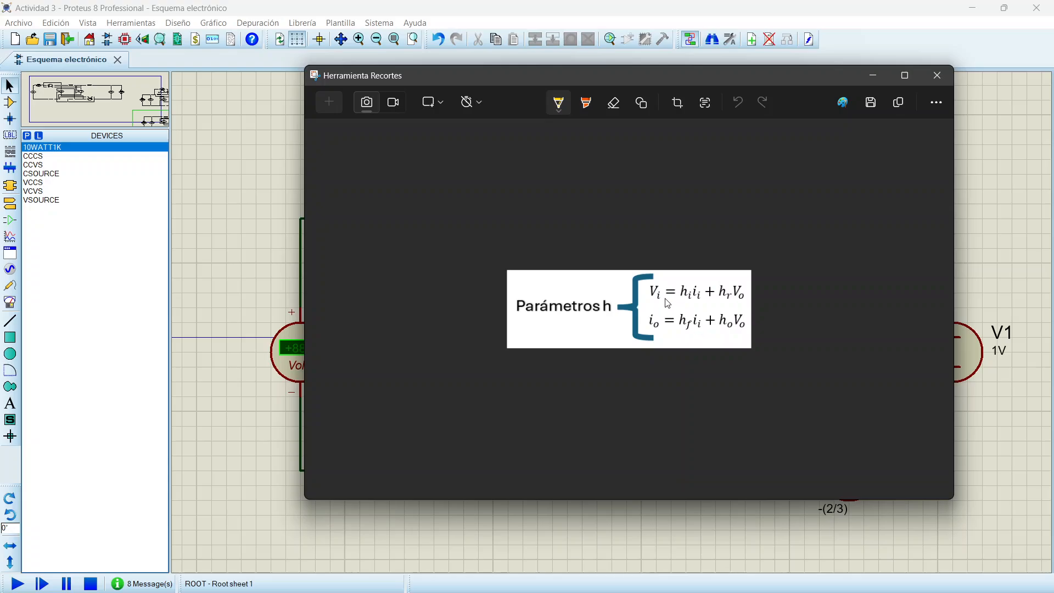
drag(657, 95, 741, 92)
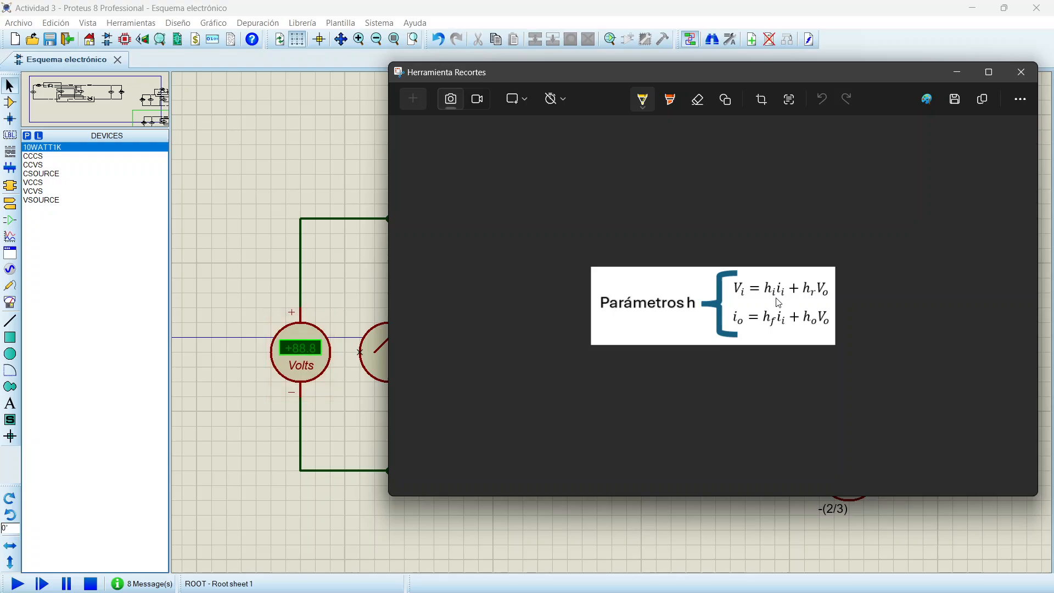
drag(803, 91, 515, 156)
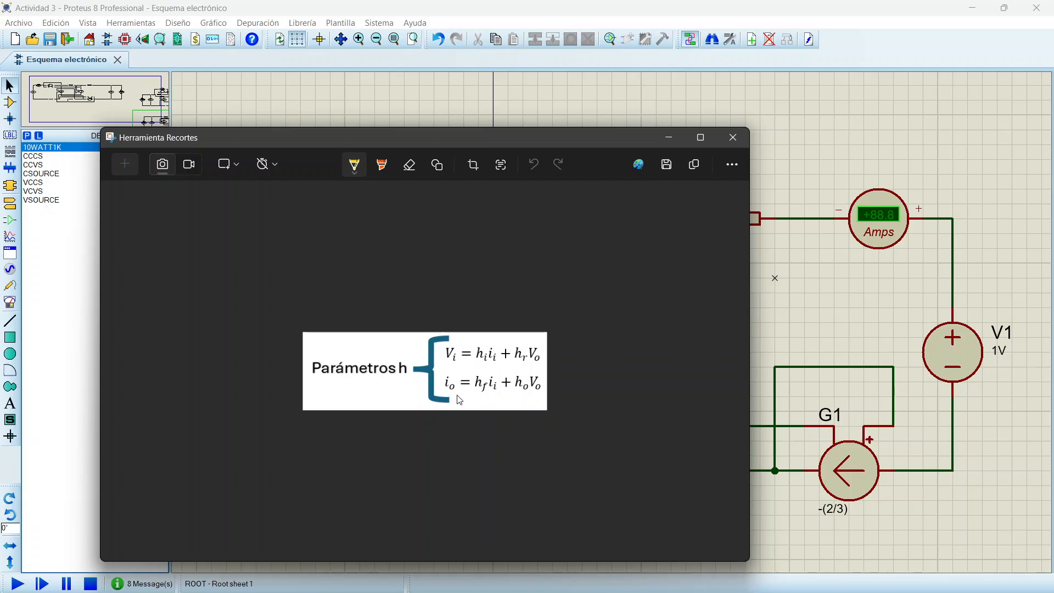
click(671, 137)
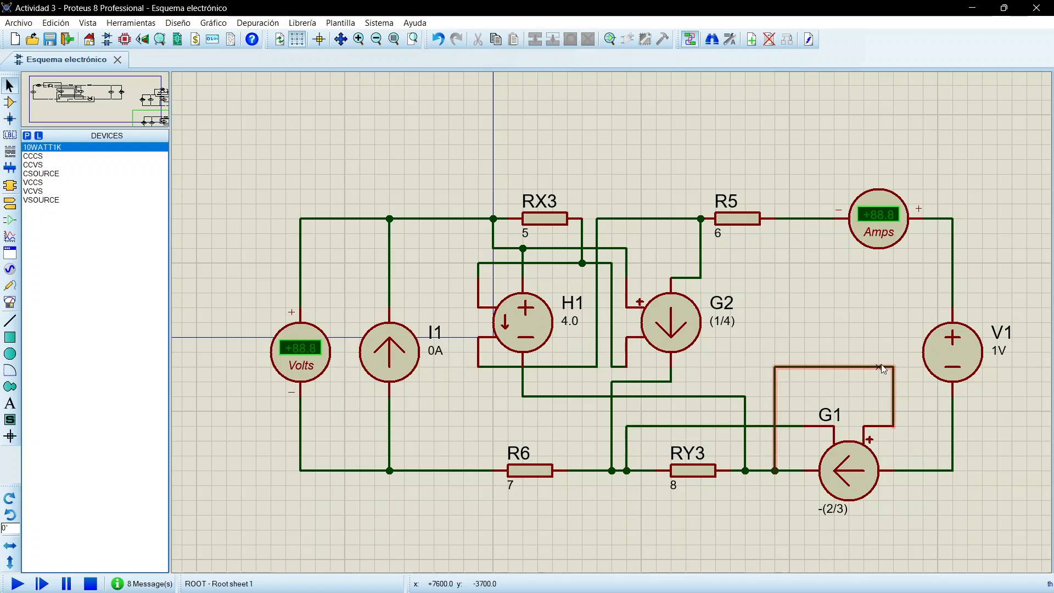
- Set the I1 source's current to 1A and the V1 source's voltage to 0V
double_click(408, 344)
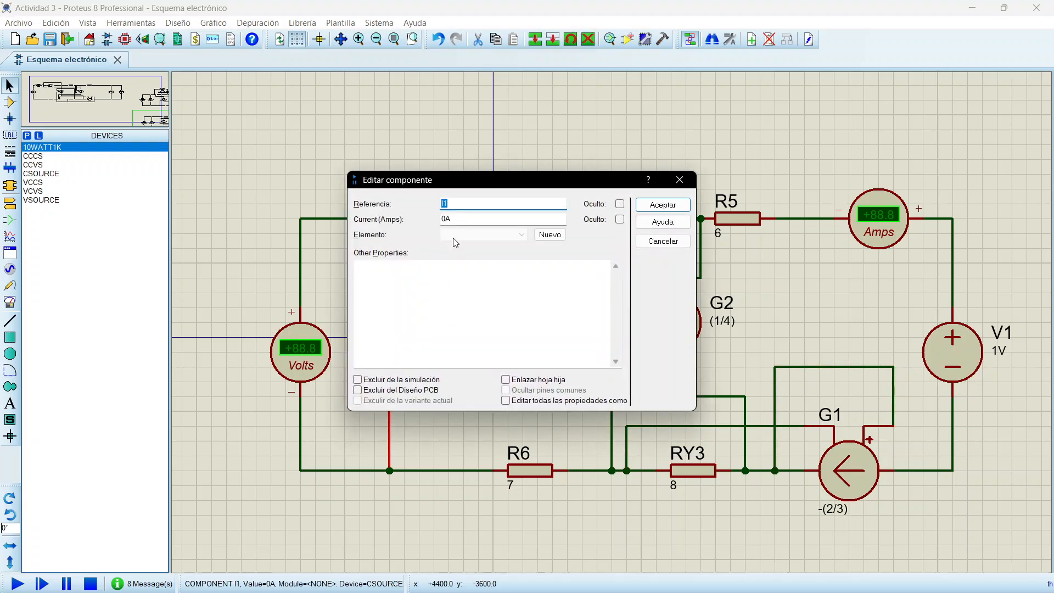
click(457, 221)
text(1)
key(Return)
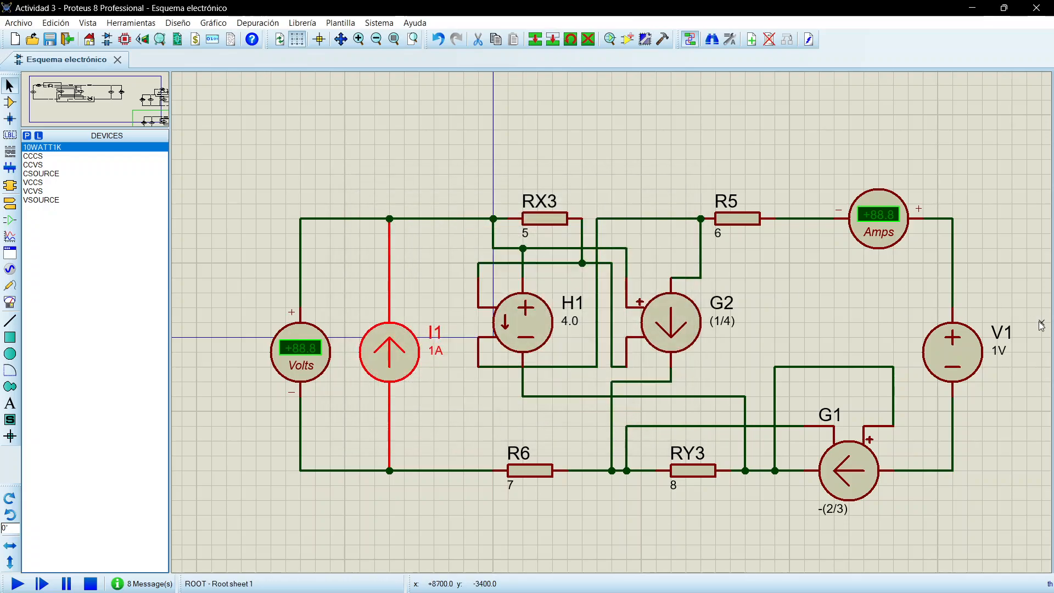
double_click(962, 351)
click(512, 220)
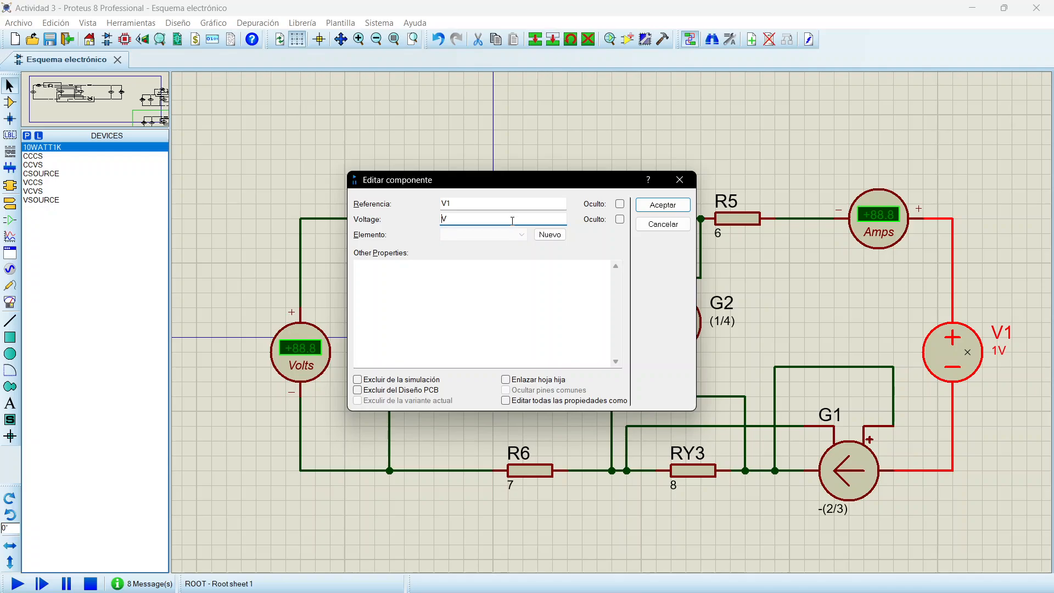
text(0)
key(Return)
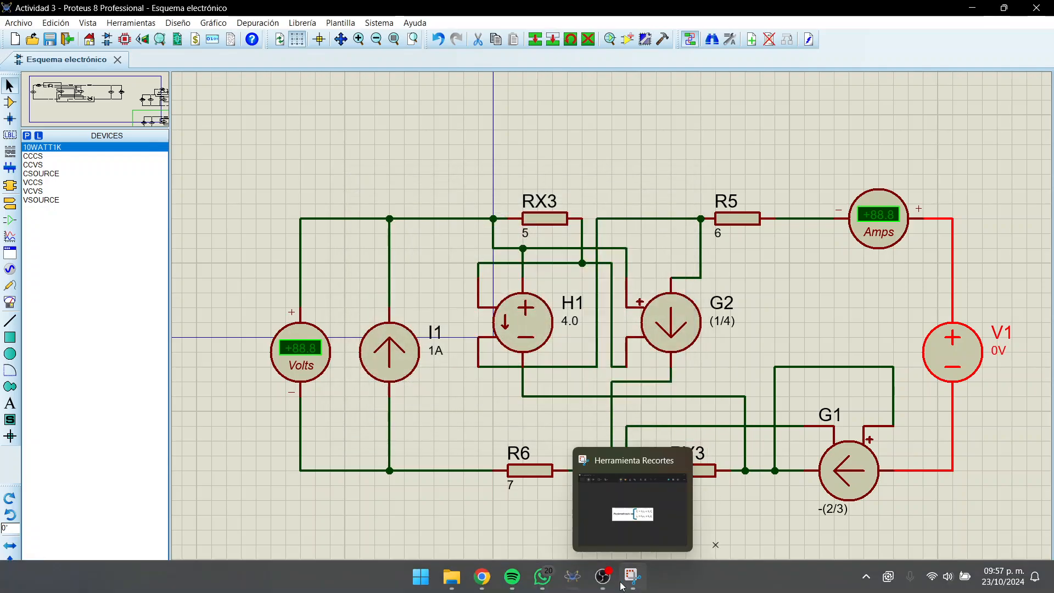
- Simulate the third circuit, match the voltmeter and ammeter readings to the h-parameter equations, and stop the simulation
click(631, 584)
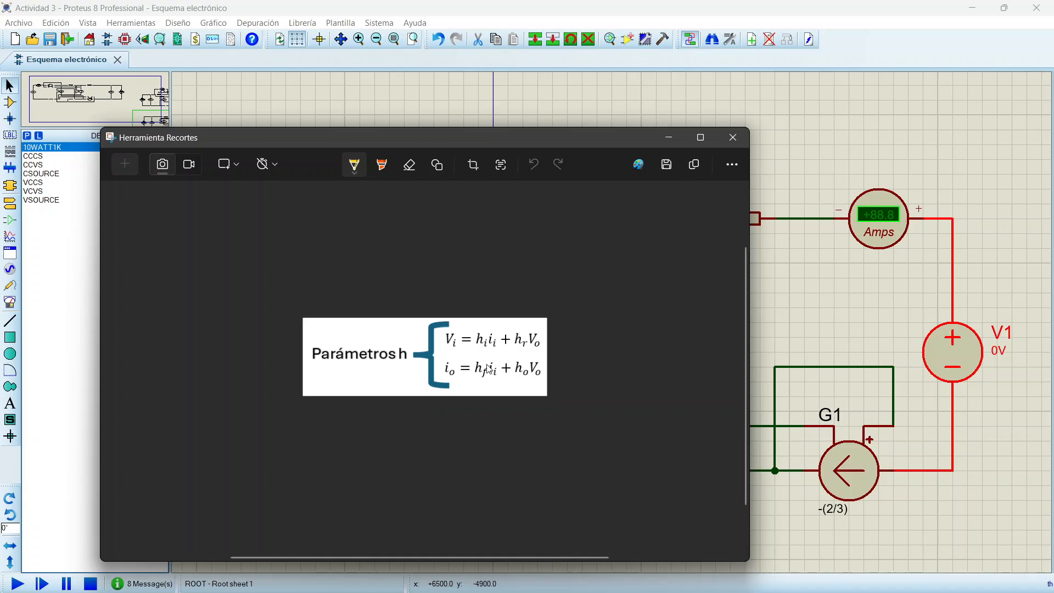
click(669, 138)
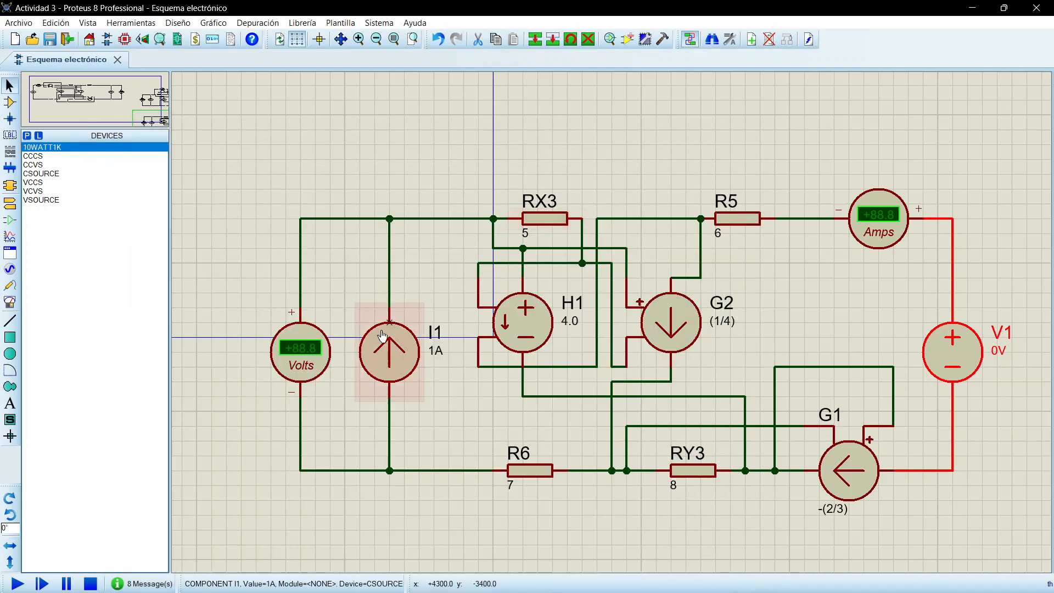
click(17, 584)
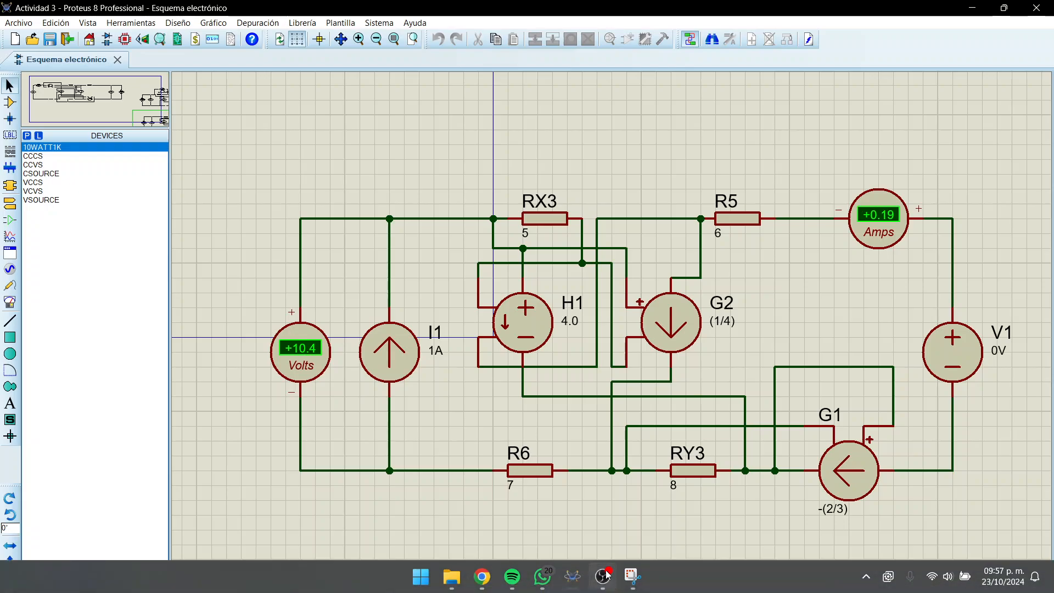
click(632, 581)
drag(508, 138, 824, 357)
drag(963, 367, 823, 327)
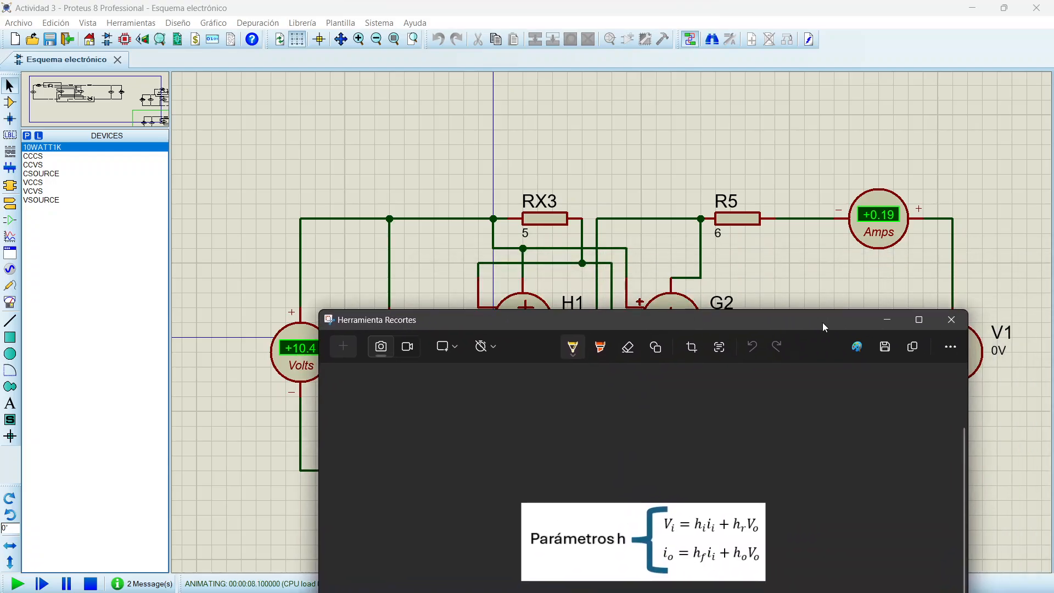
click(887, 320)
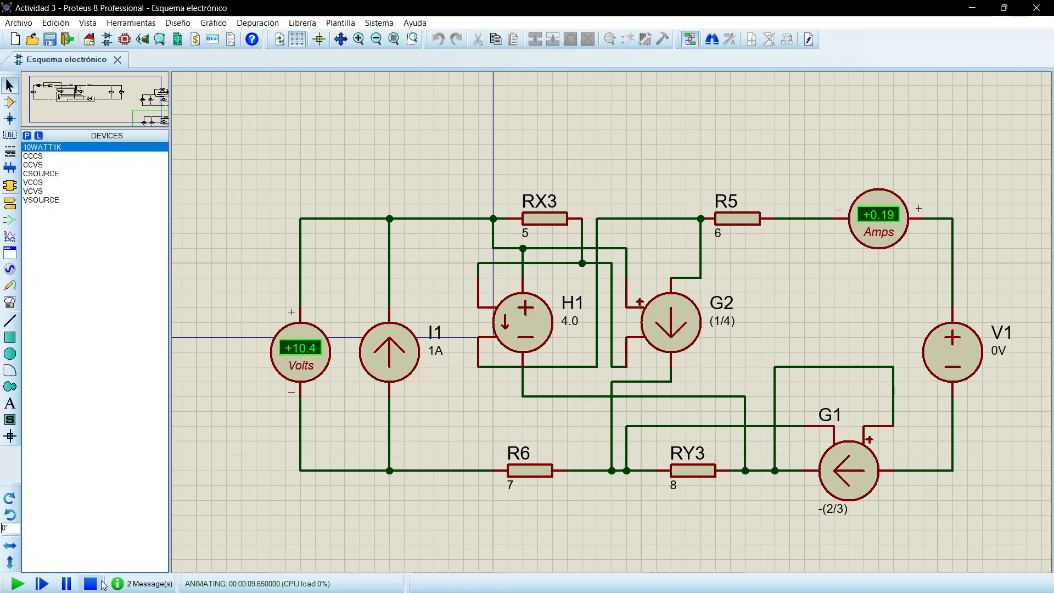
click(90, 584)
- Set the I1 source's current to 0A and the V1 source's voltage to 1V
double_click(390, 351)
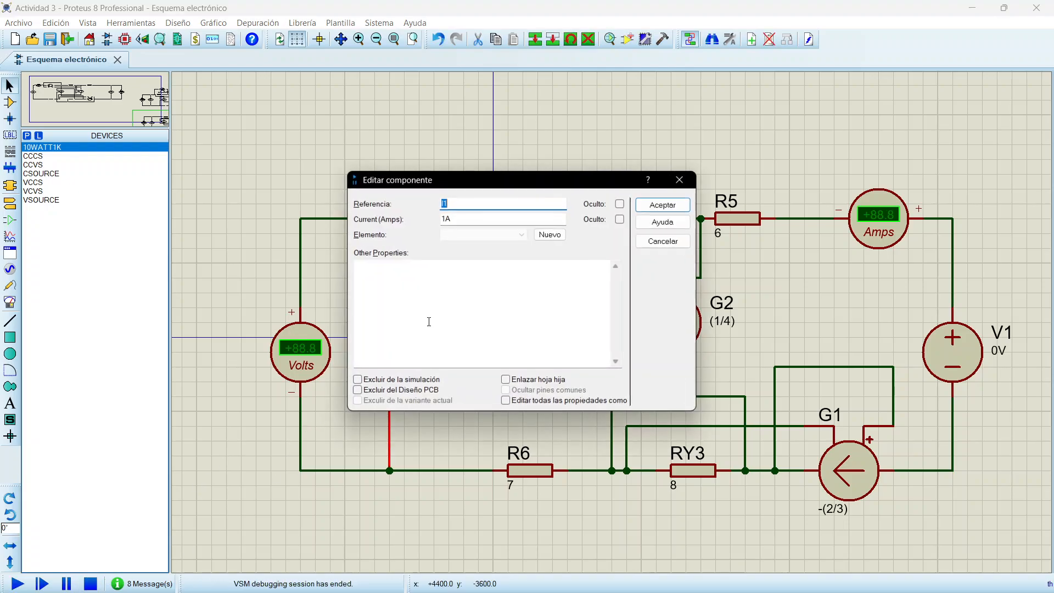
click(454, 219)
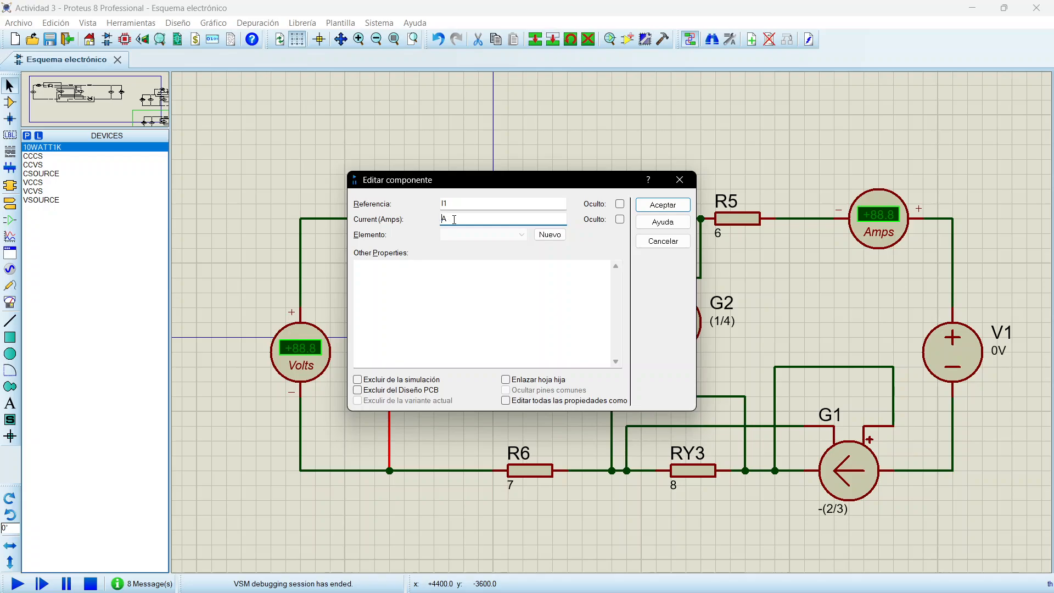
text(0)
key(Return)
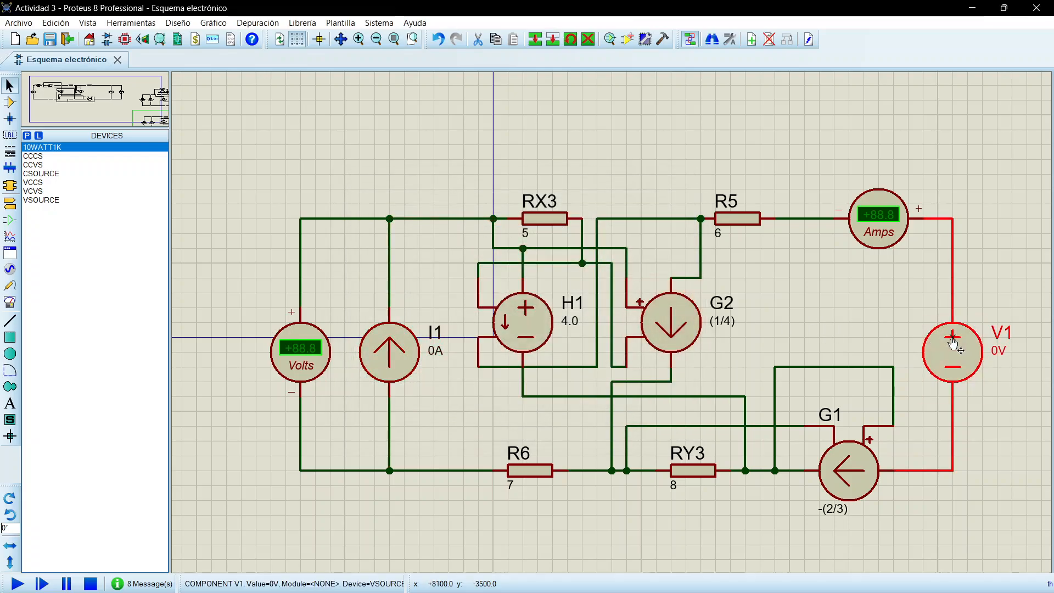
double_click(952, 343)
click(477, 218)
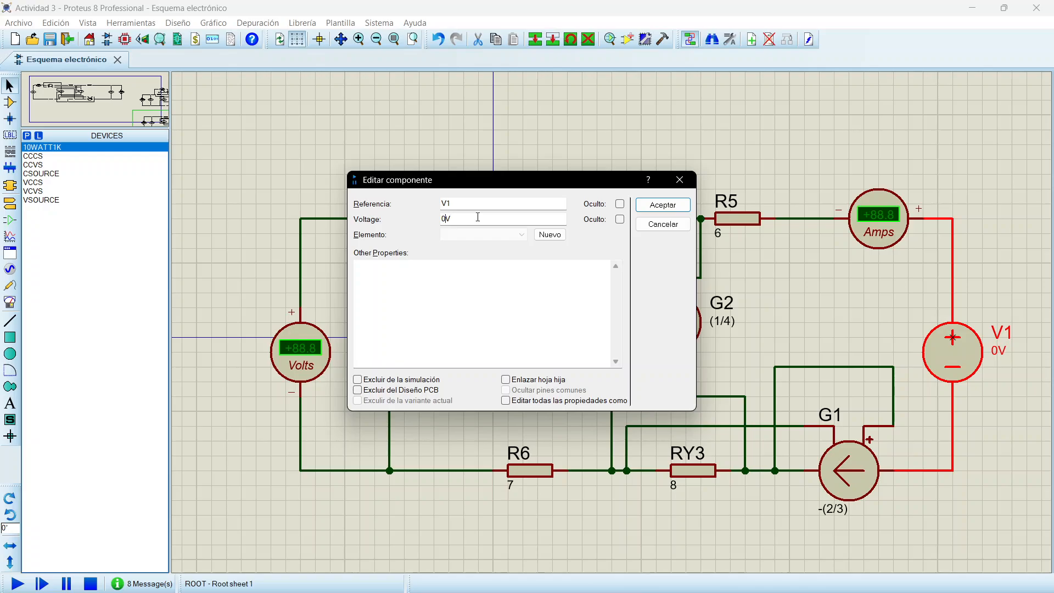
text(1)
click(653, 205)
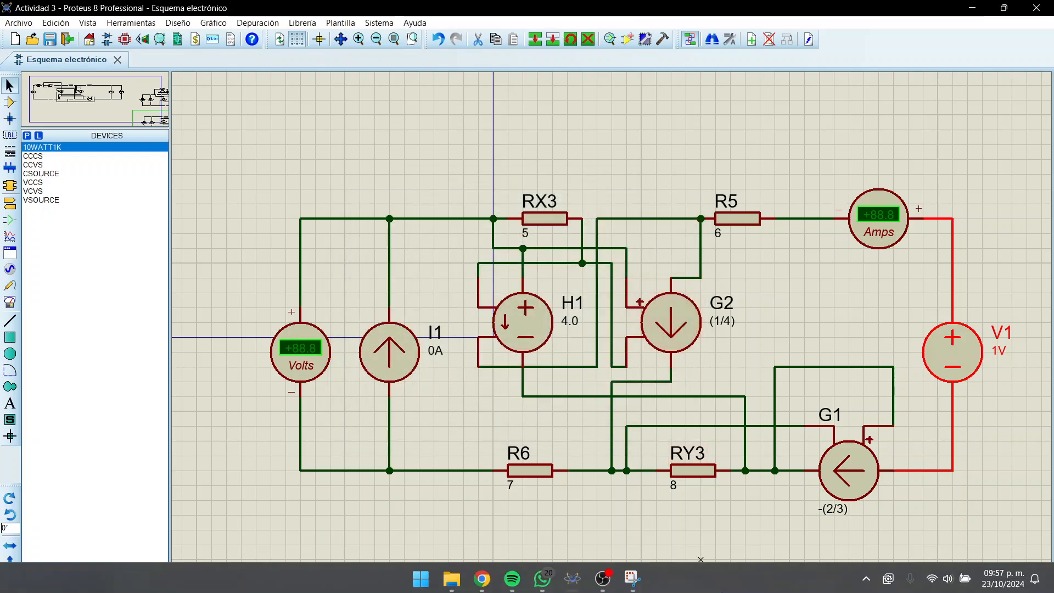
- Review the h-parameter equations, then run the third circuit's simulation and read its input voltmeter and output ammeter
click(632, 575)
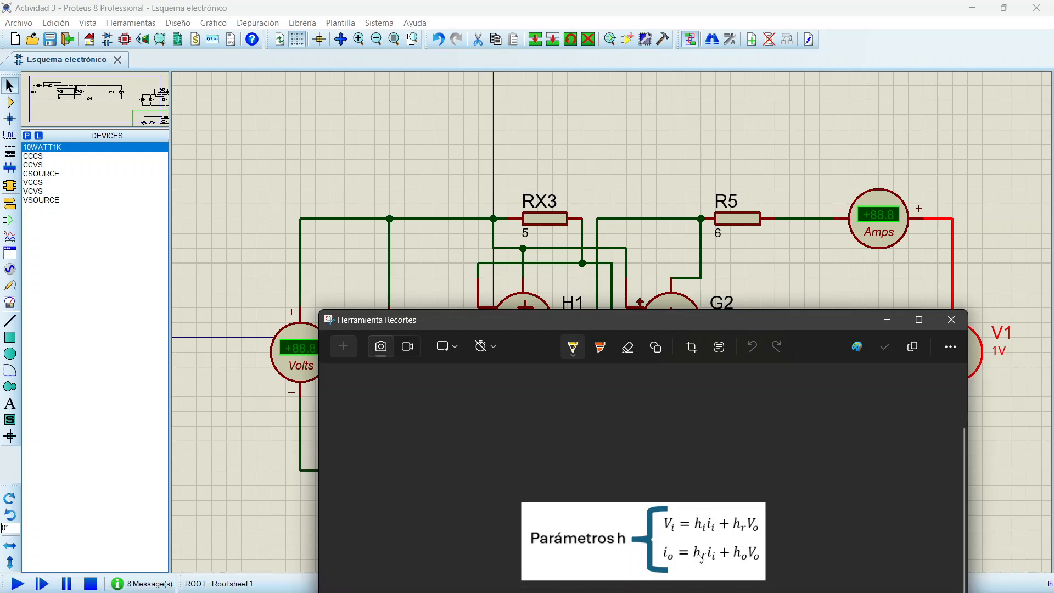
click(891, 318)
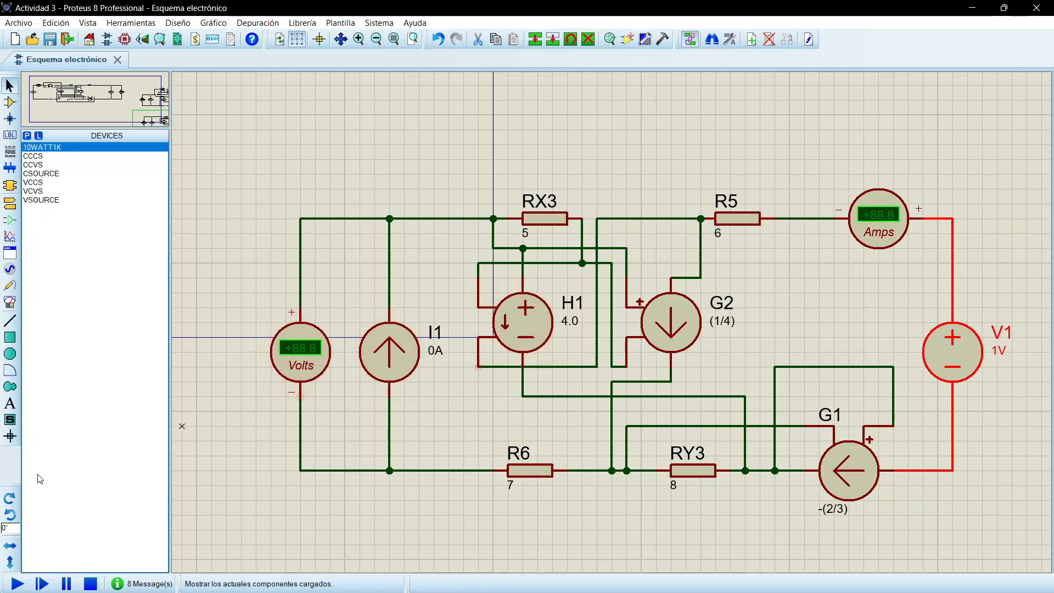
click(17, 583)
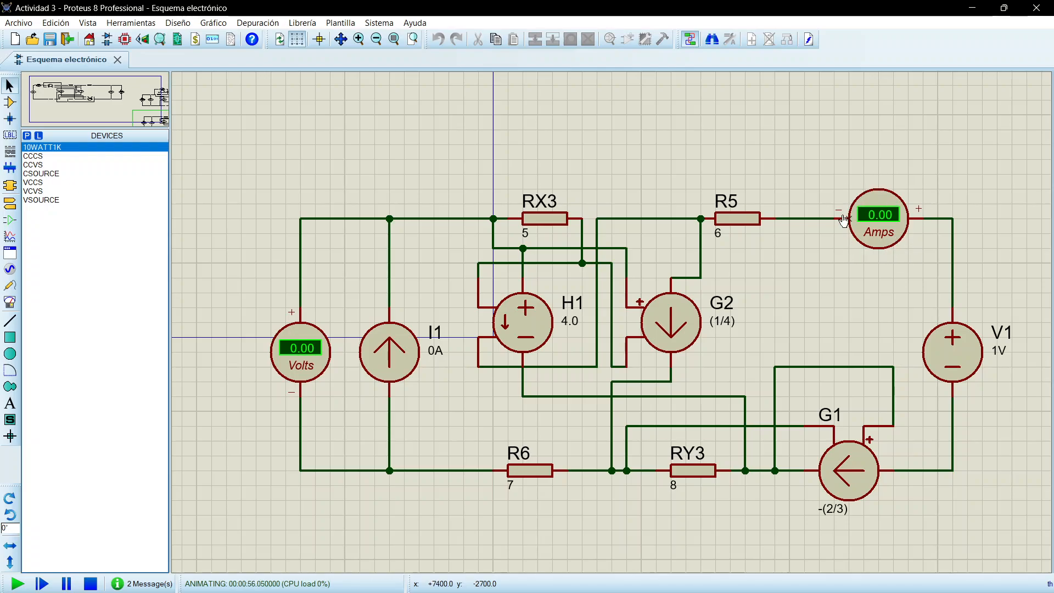
- Examine the third circuit's layout with its input voltmeter and output ammeter while the simulation runs
scroll(716, 305, down, 1)
scroll(611, 322, up, 1)
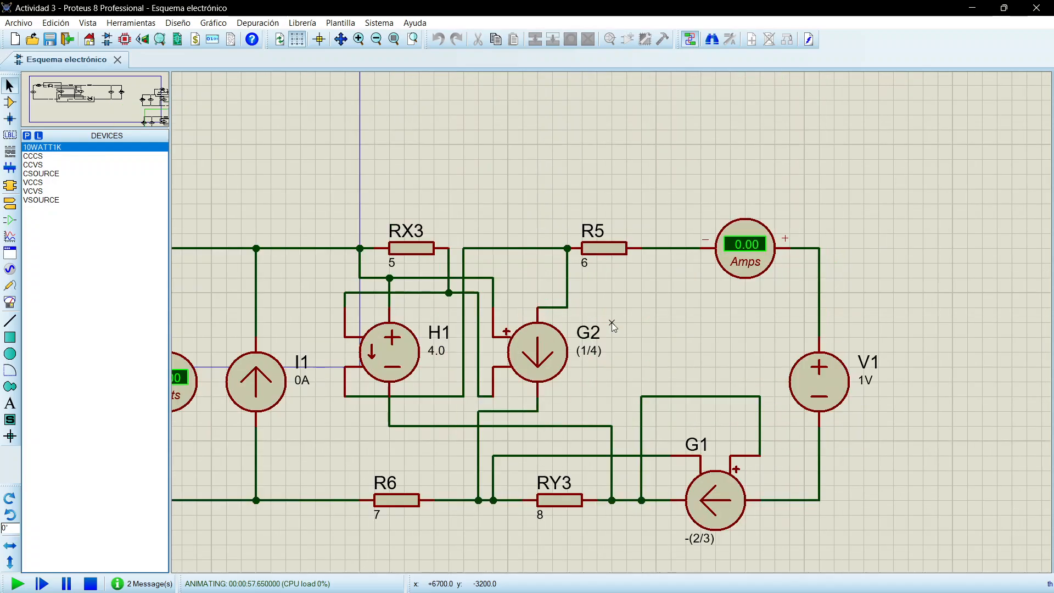
scroll(611, 333, down, 1)
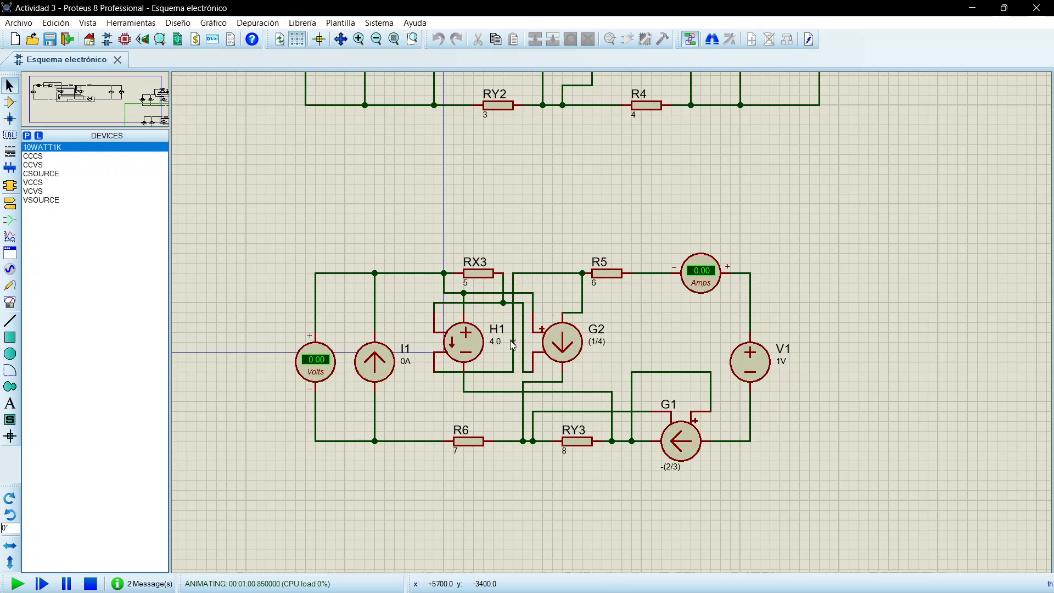
scroll(613, 327, up, 1)
scroll(653, 328, down, 1)
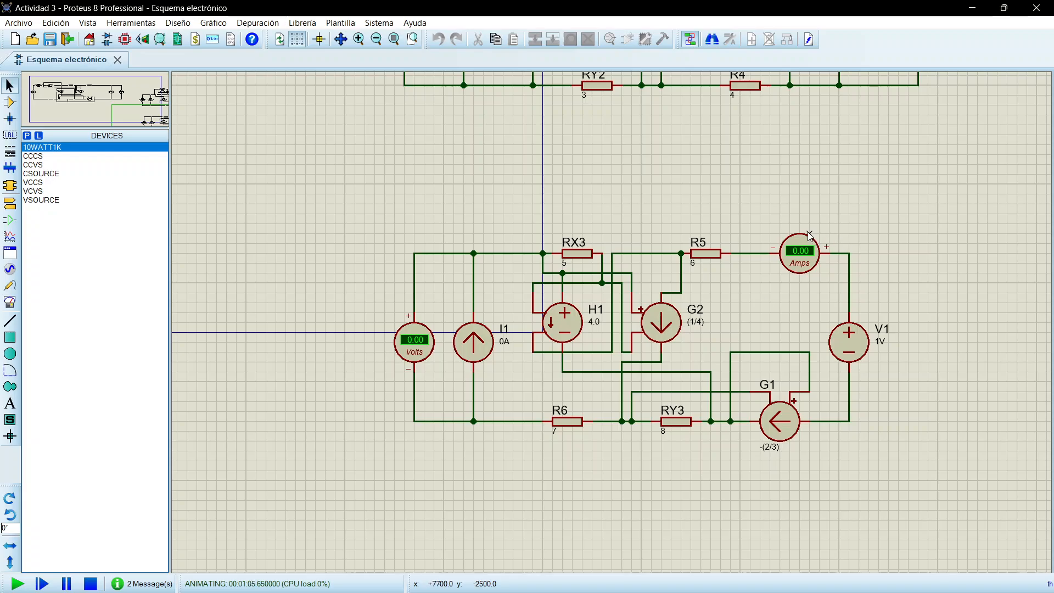
- Review the second circuit's input and output voltmeters and the first circuit's ammeter and voltmeter in the running simulation
scroll(345, 353, down, 2)
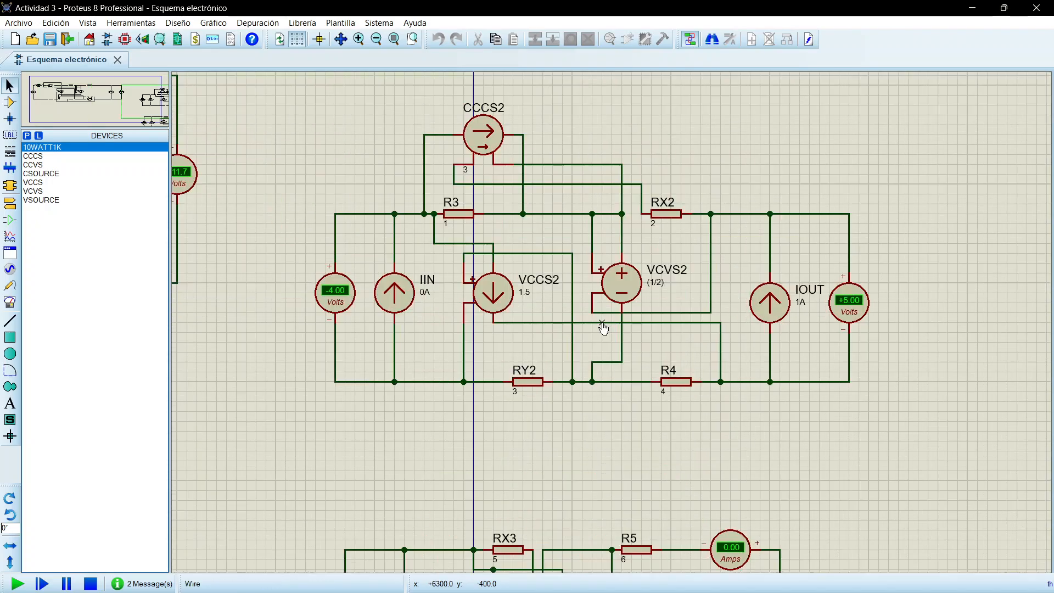
scroll(401, 338, up, 2)
scroll(400, 336, down, 2)
scroll(669, 342, up, 2)
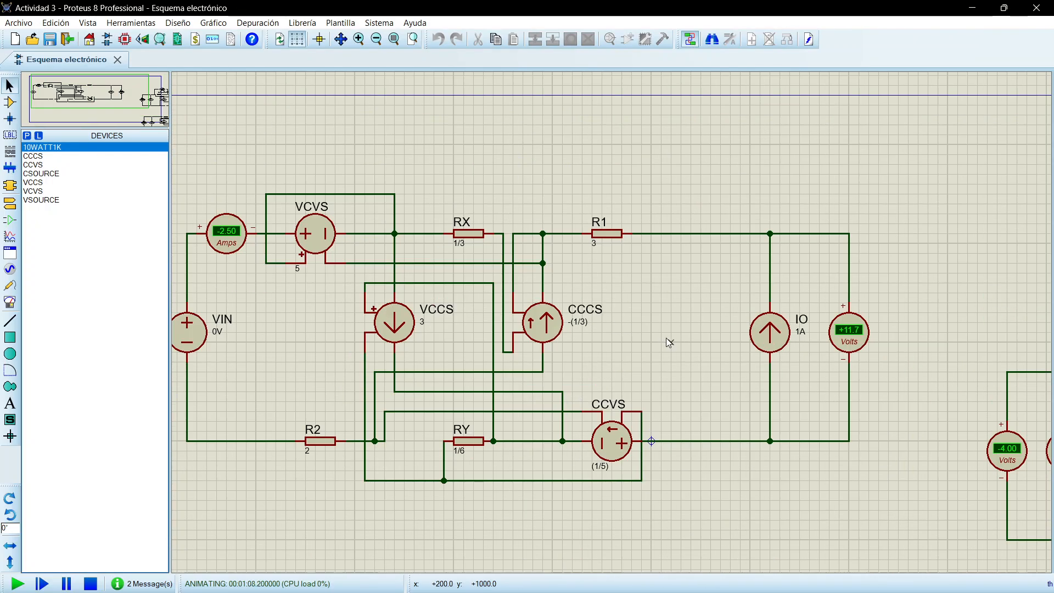
scroll(598, 348, down, 2)
scroll(612, 322, up, 2)
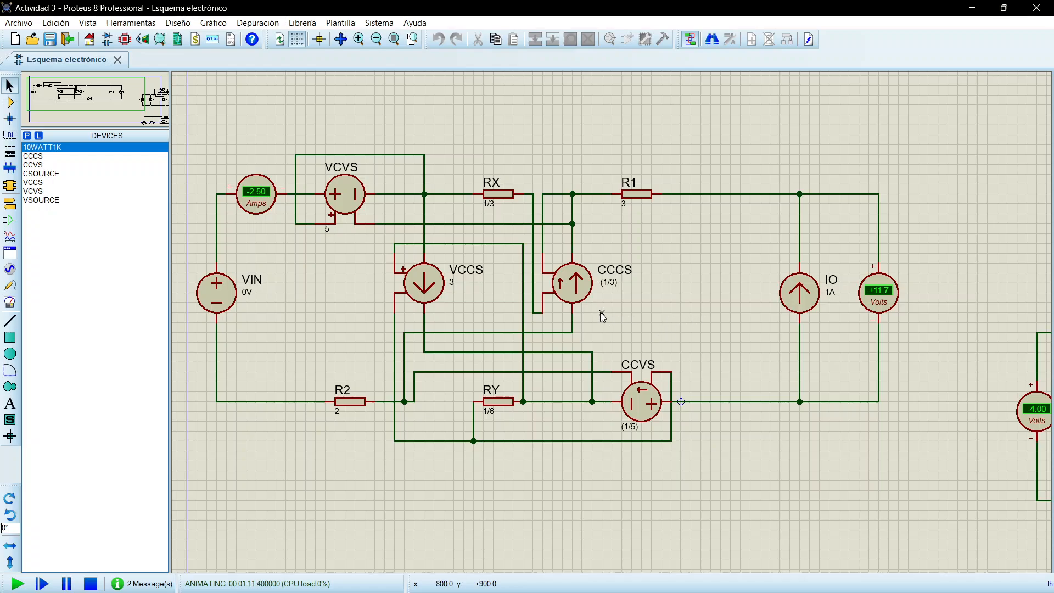
scroll(600, 312, up, 1)
scroll(612, 321, down, 1)
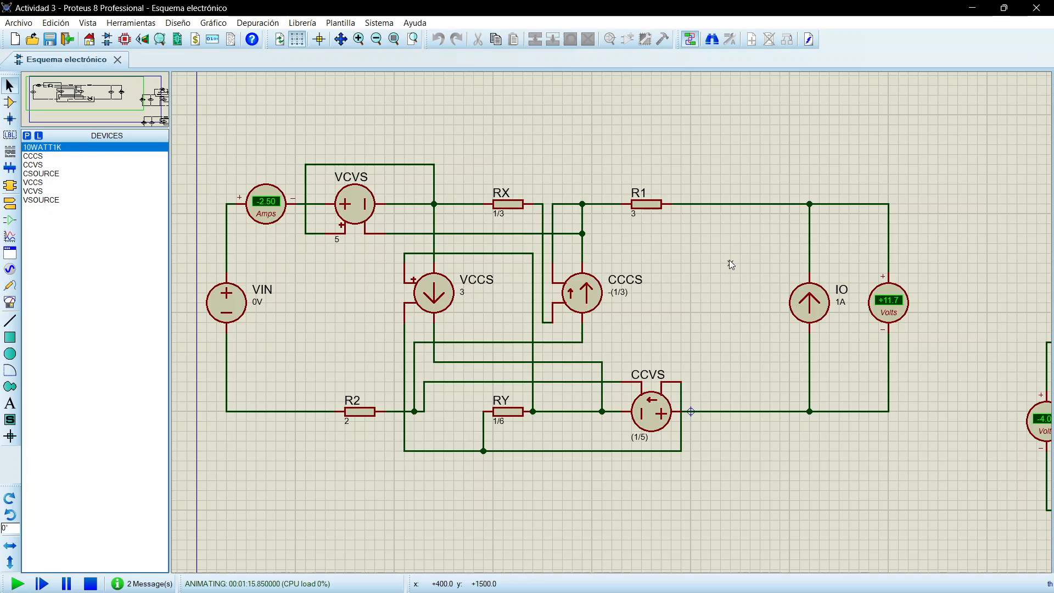
- Compare all three two-port circuits in an overview of the schematic, and stop the simulation
scroll(727, 266, down, 2)
scroll(820, 352, up, 1)
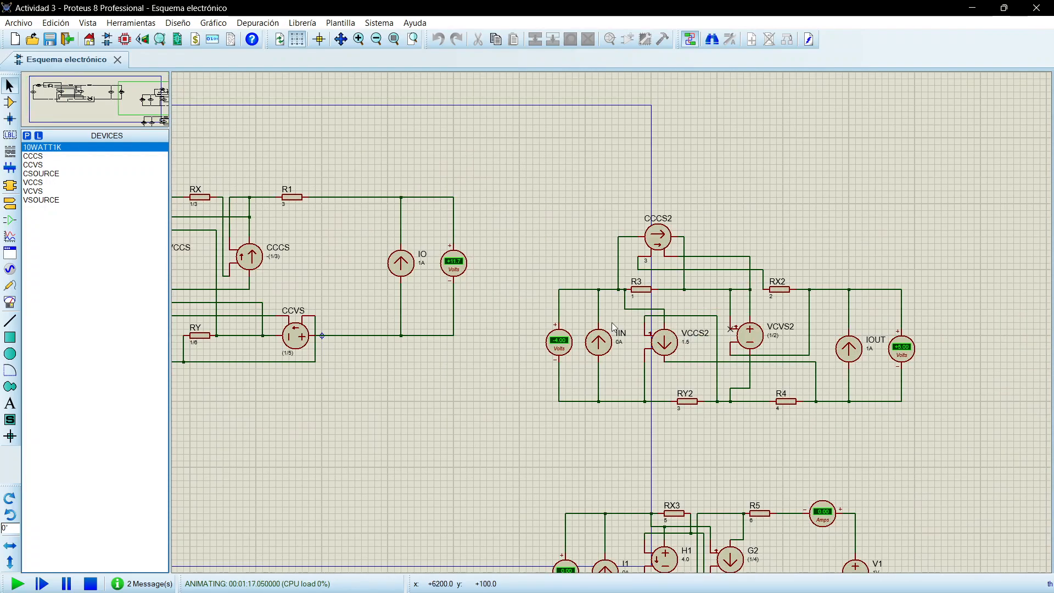
scroll(593, 321, up, 1)
scroll(593, 321, down, 1)
scroll(613, 387, down, 2)
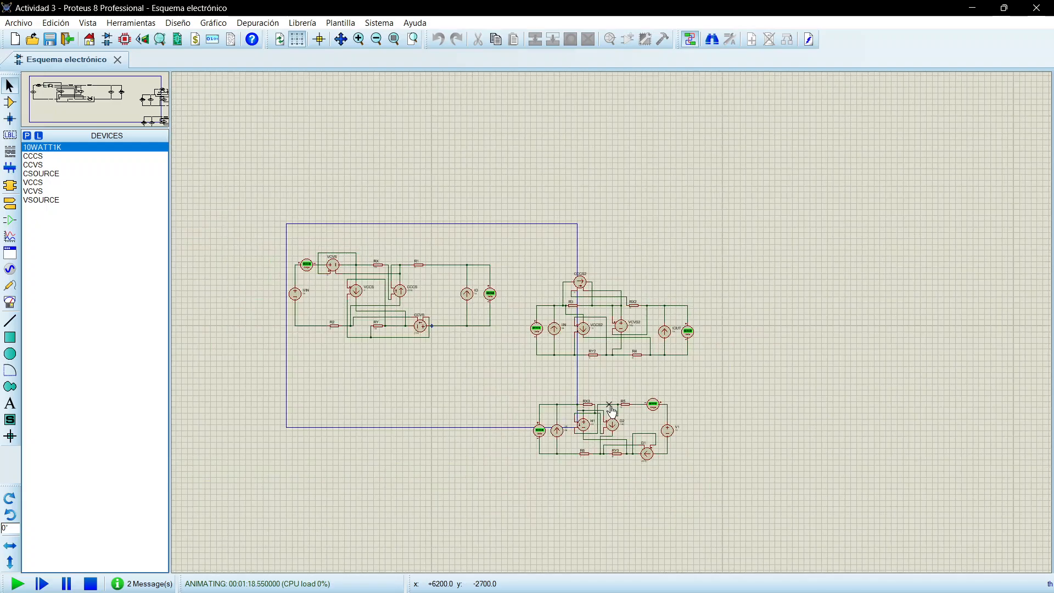
scroll(612, 322, up, 2)
scroll(519, 275, down, 2)
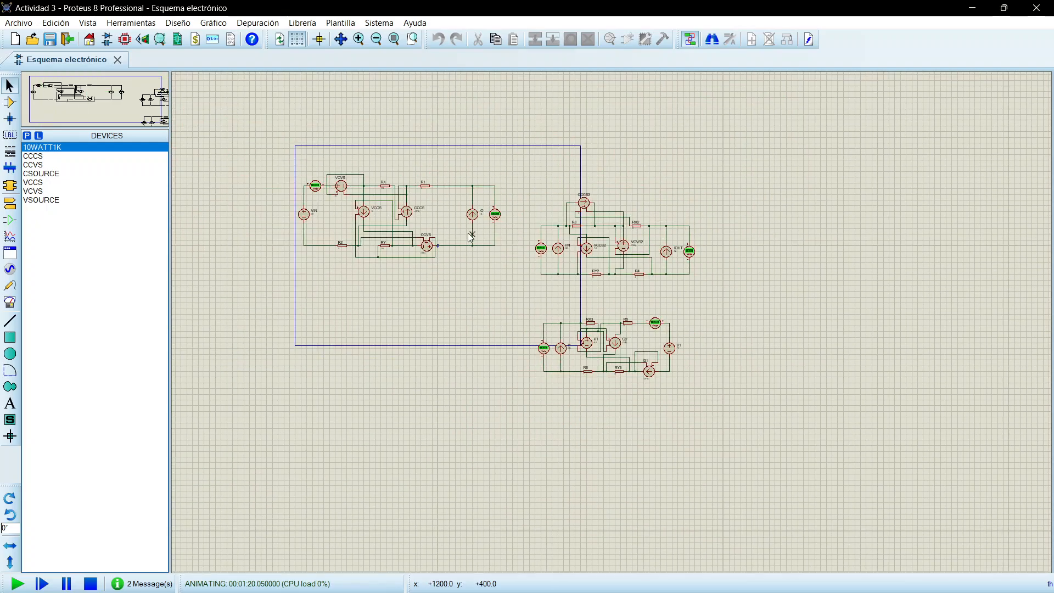
scroll(468, 233, up, 2)
scroll(736, 357, down, 1)
scroll(611, 326, up, 1)
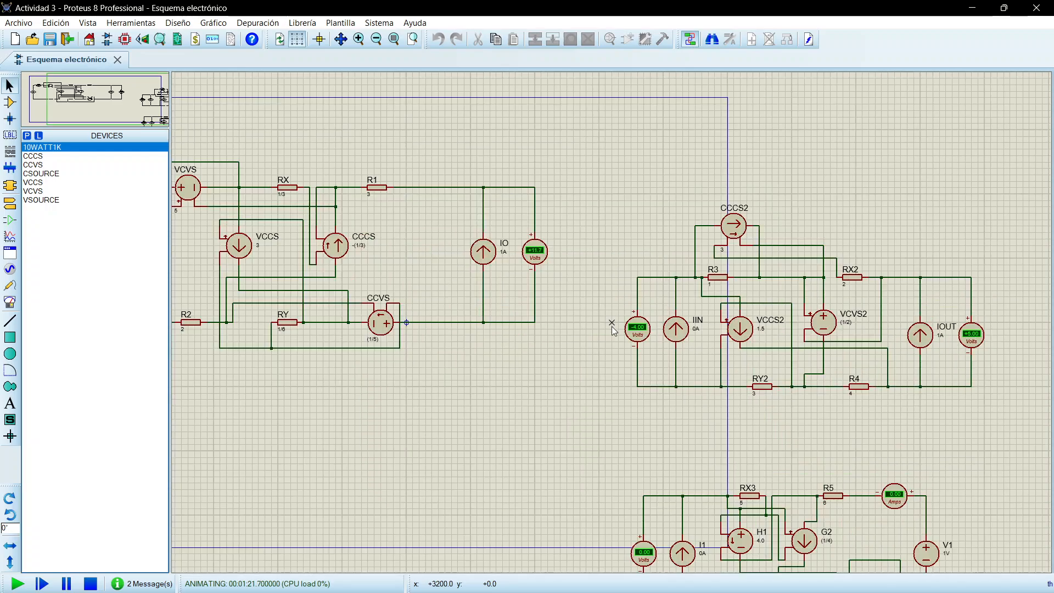
scroll(581, 357, down, 1)
scroll(611, 322, up, 1)
scroll(611, 322, down, 1)
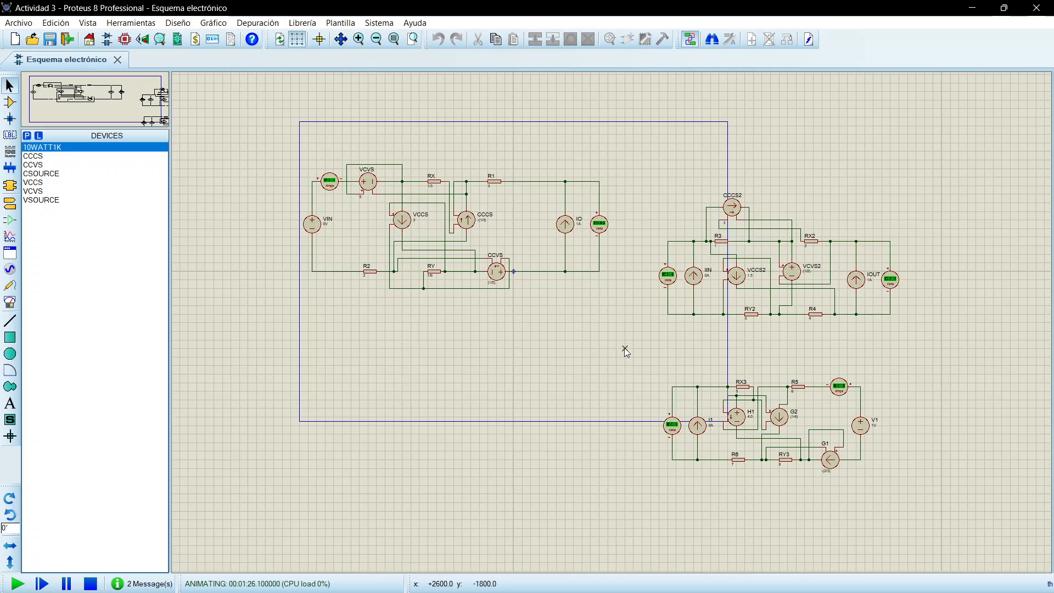
click(90, 585)
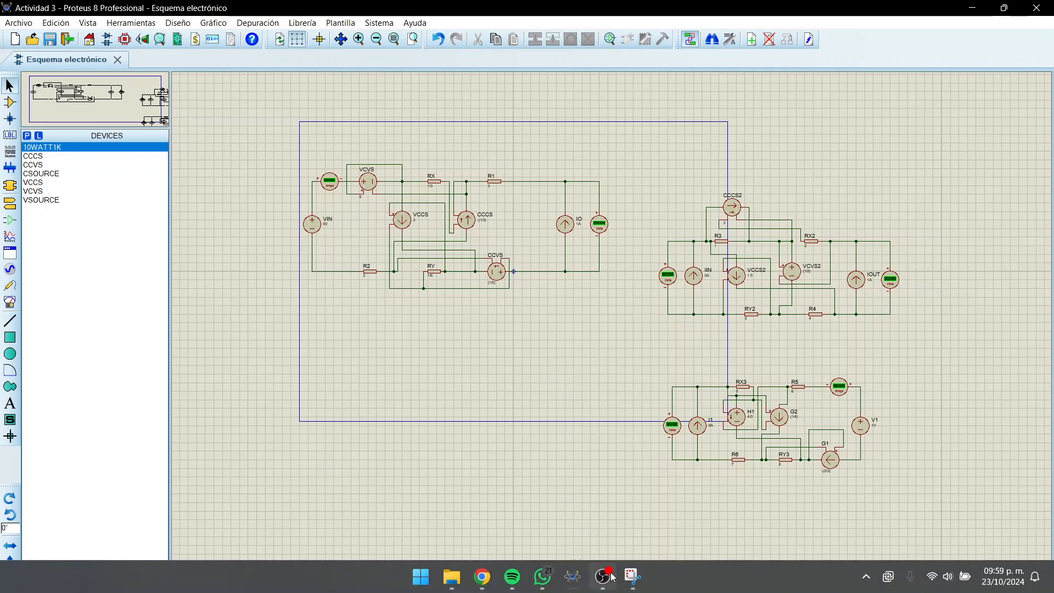